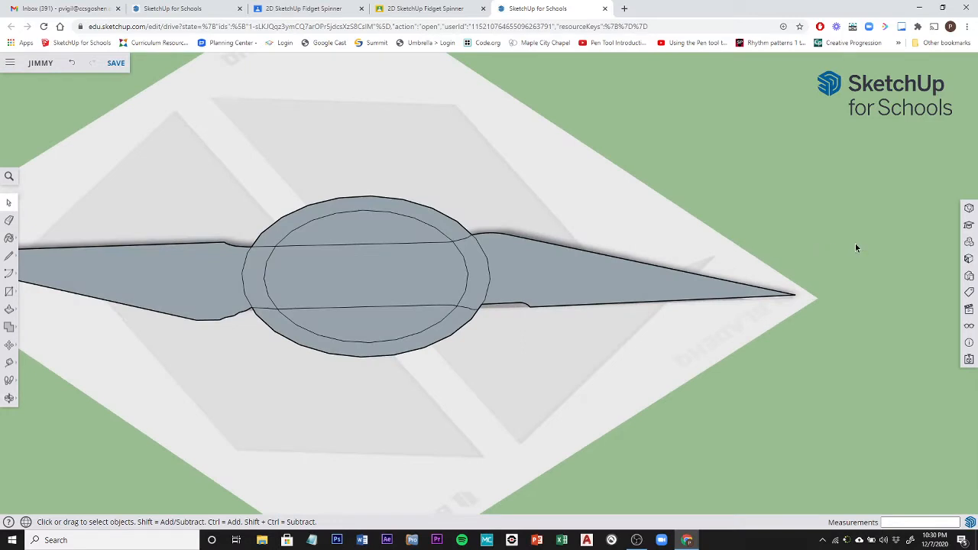
# - Draw a circle with an 11.5 mm radius on the empty ground beside the traced spinner
pyautogui.moveTo(855, 243); pyautogui.dragTo(833, 248, button='middle')
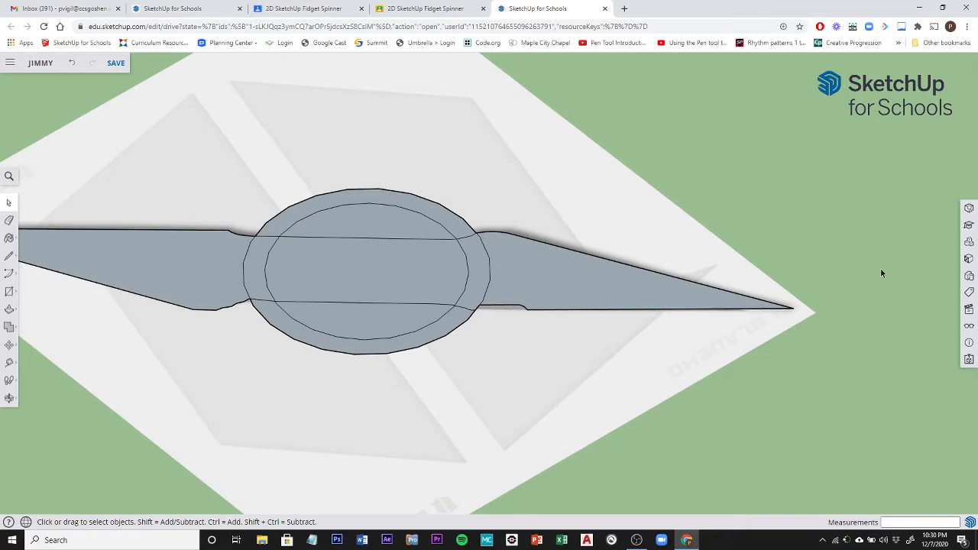
pyautogui.moveTo(881, 273); pyautogui.dragTo(483, 231, button='middle')
pyautogui.scroll(-5, 468, 264)
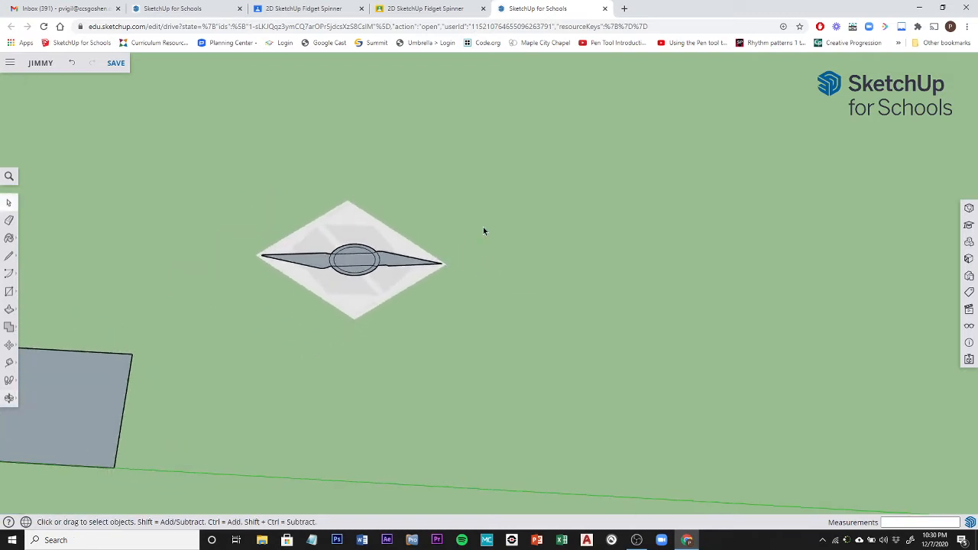
pyautogui.click(10, 293)
pyautogui.click(51, 291)
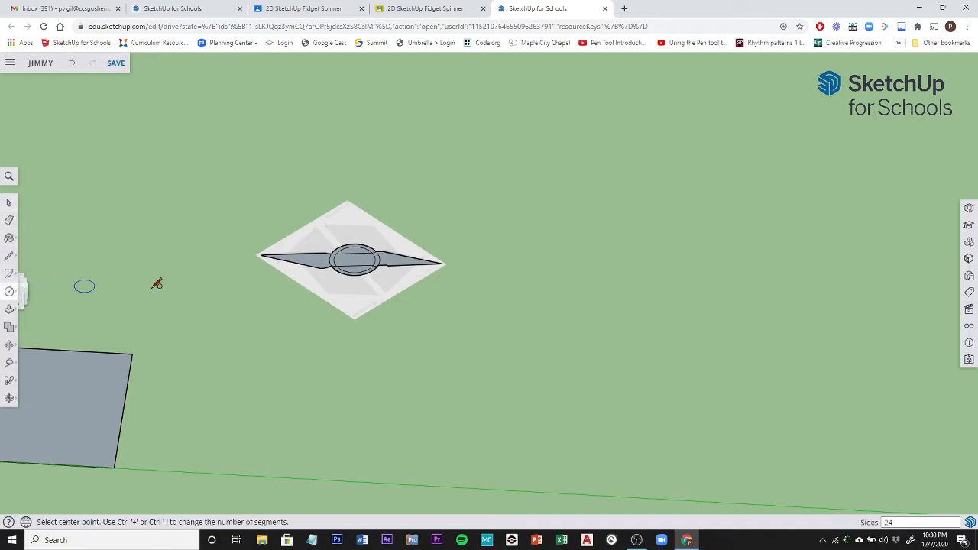
pyautogui.click(520, 394)
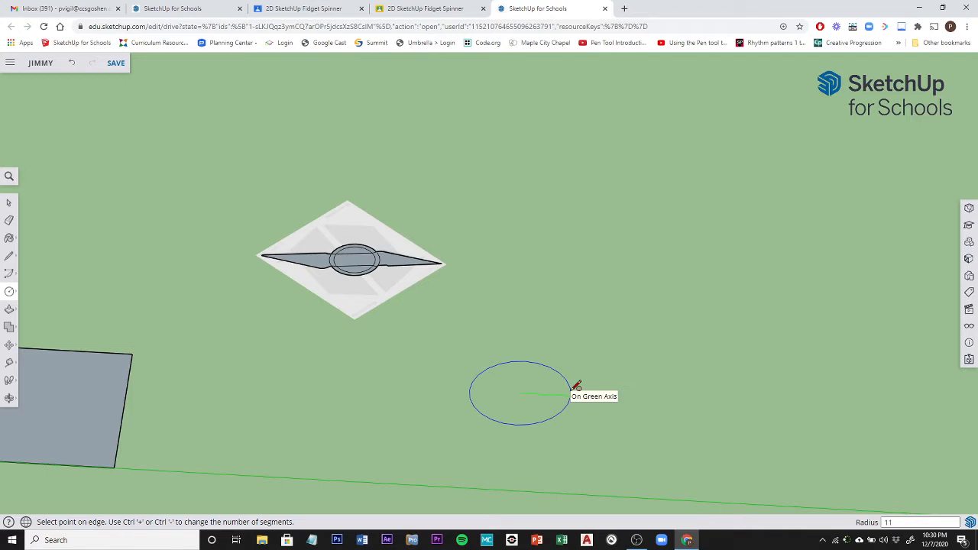
pyautogui.click(576, 387)
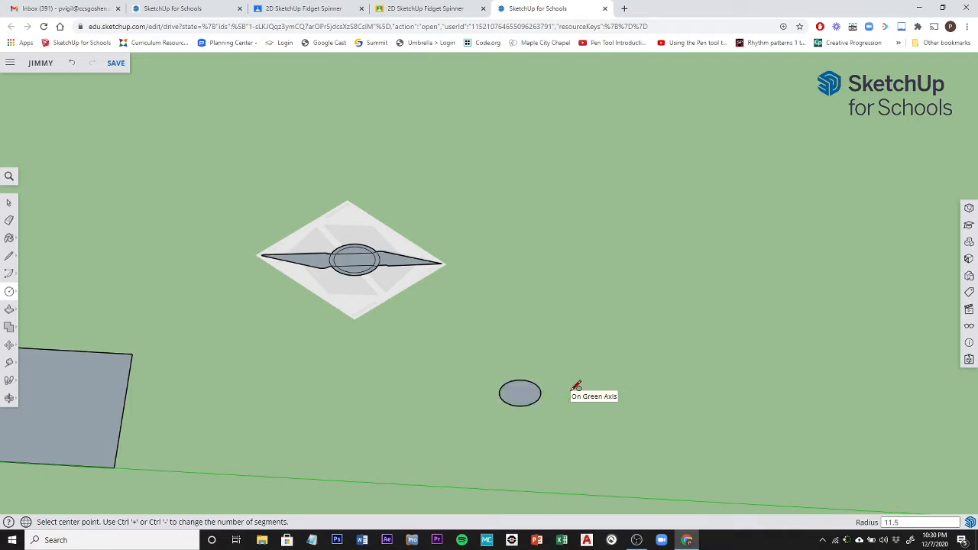
# - Draw a second circle with a 15 mm radius from the same centre, around the first circle
pyautogui.scroll(3, 538, 395)
pyautogui.scroll(4, 538, 394)
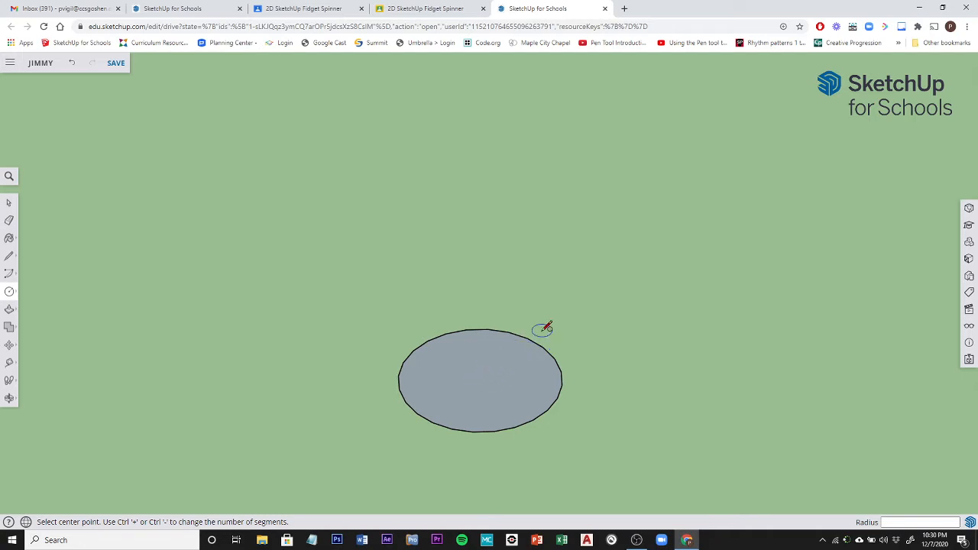
pyautogui.click(480, 380)
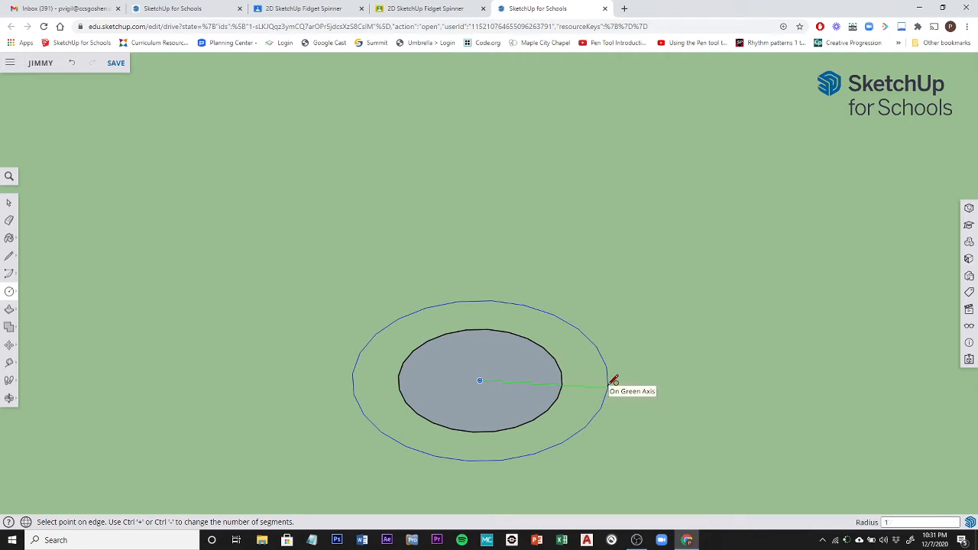
pyautogui.press('Return')
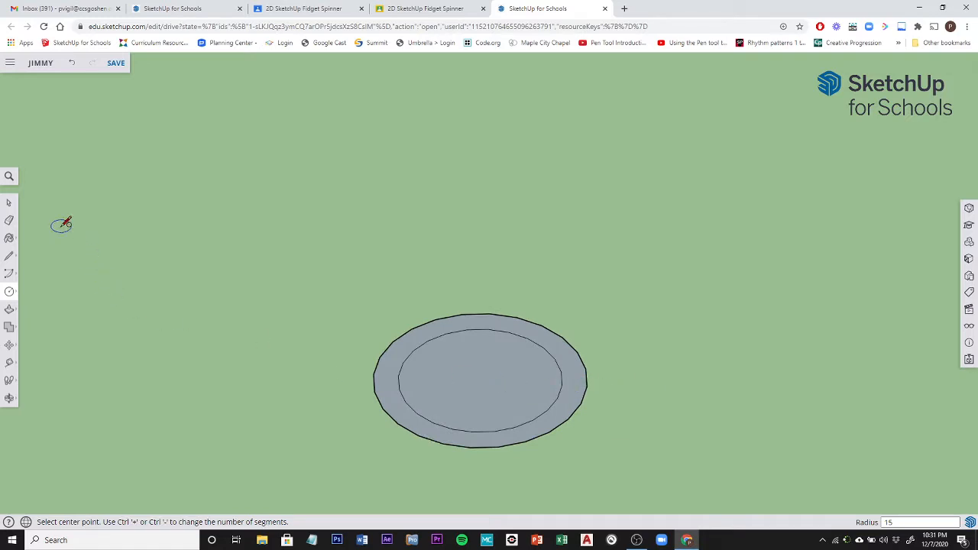
# - Delete the face inside the inner circle to leave a flat ring
pyautogui.click(9, 202)
pyautogui.click(500, 393)
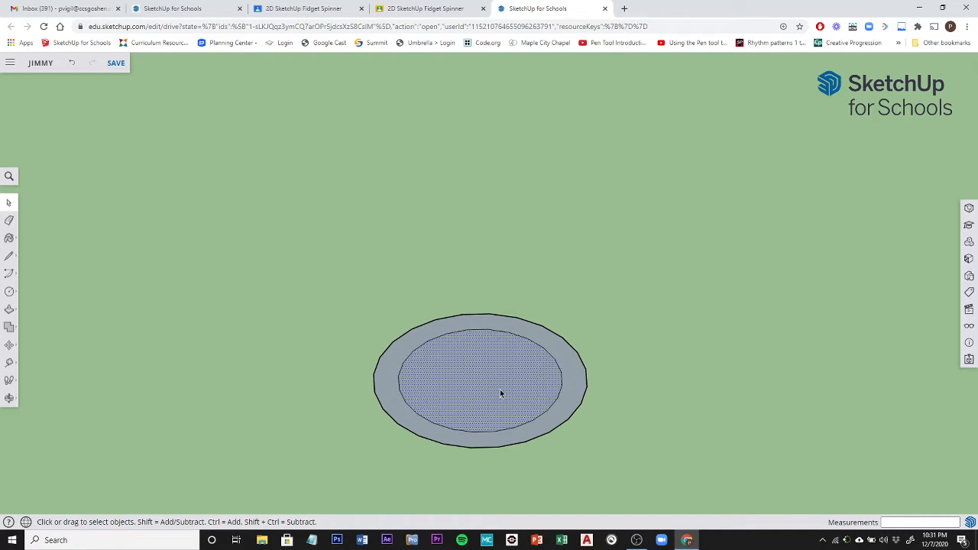
pyautogui.press('Delete')
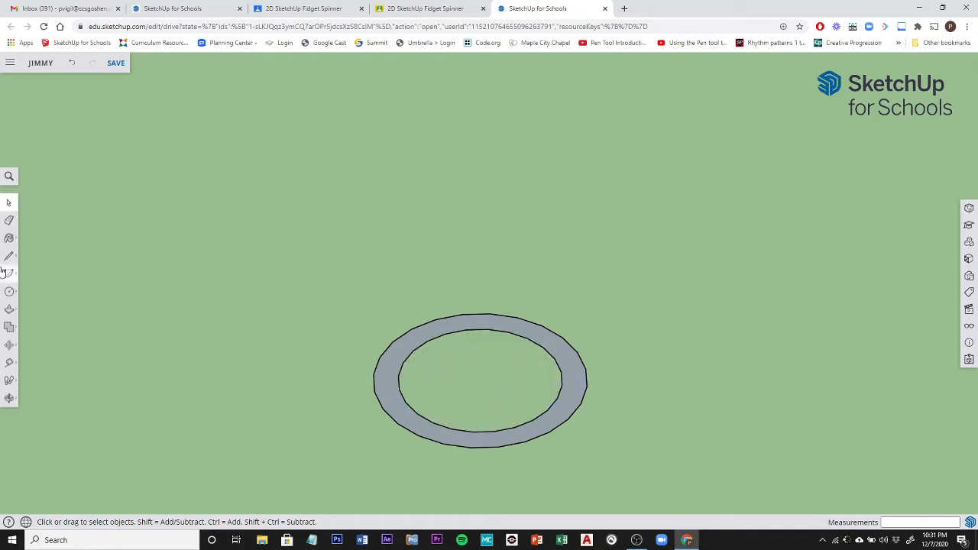
# - Extrude the flat ring upward by 7 mm with Push/Pull
pyautogui.click(9, 309)
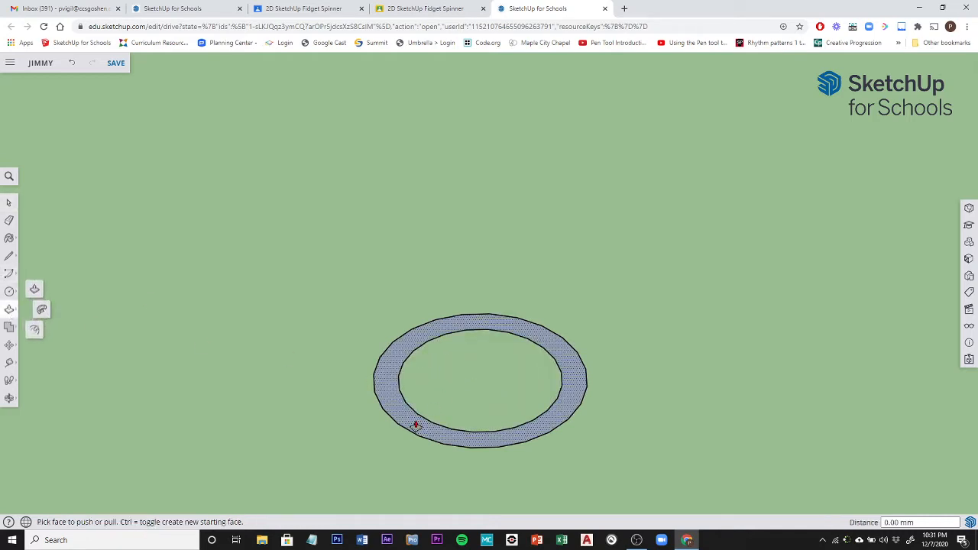
pyautogui.click(415, 425)
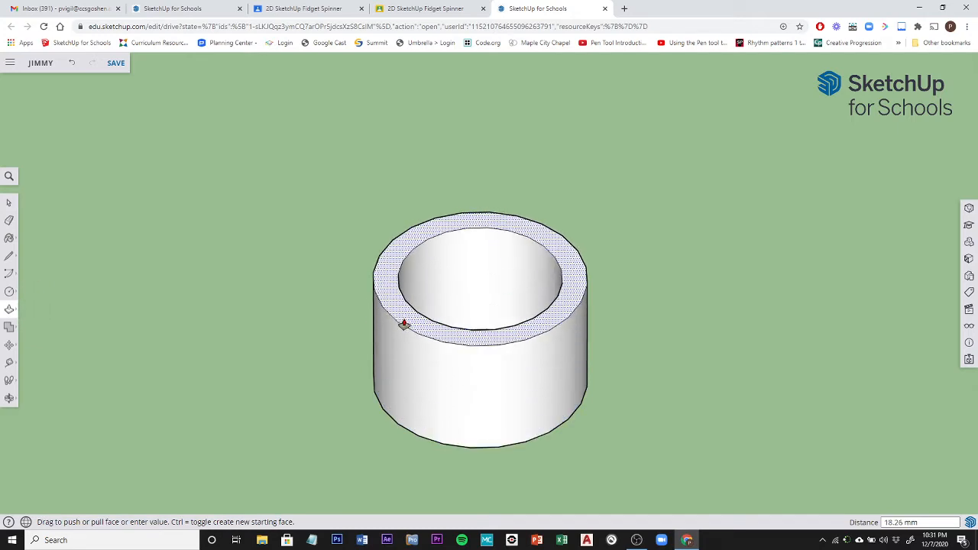
pyautogui.press('Return')
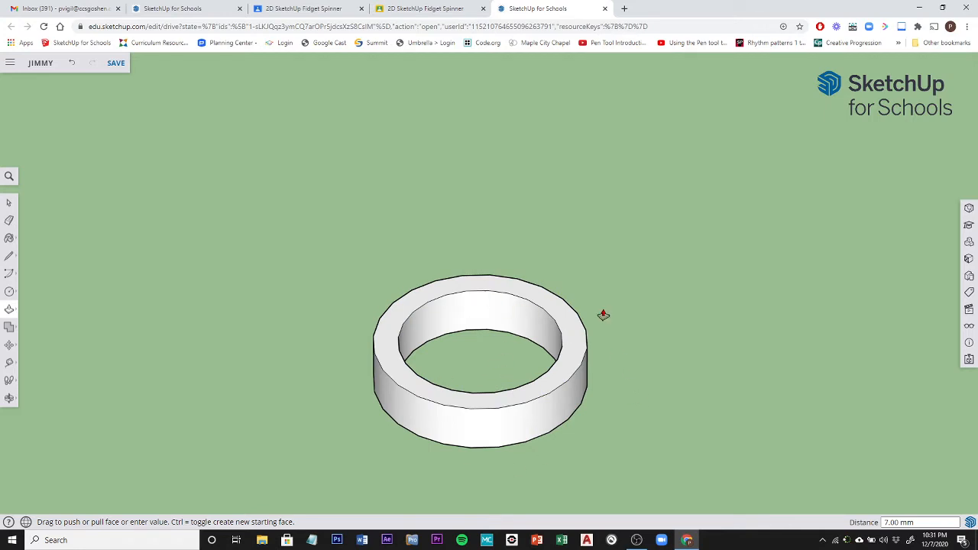
# - Show Entity Info and inspect the ring's top face and its inner and outer surfaces one by one
pyautogui.click(969, 208)
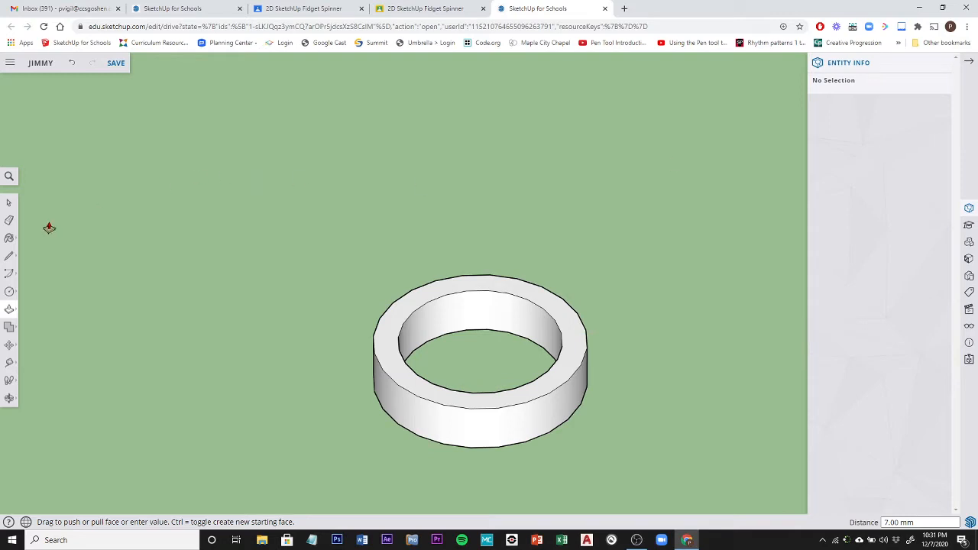
pyautogui.click(9, 202)
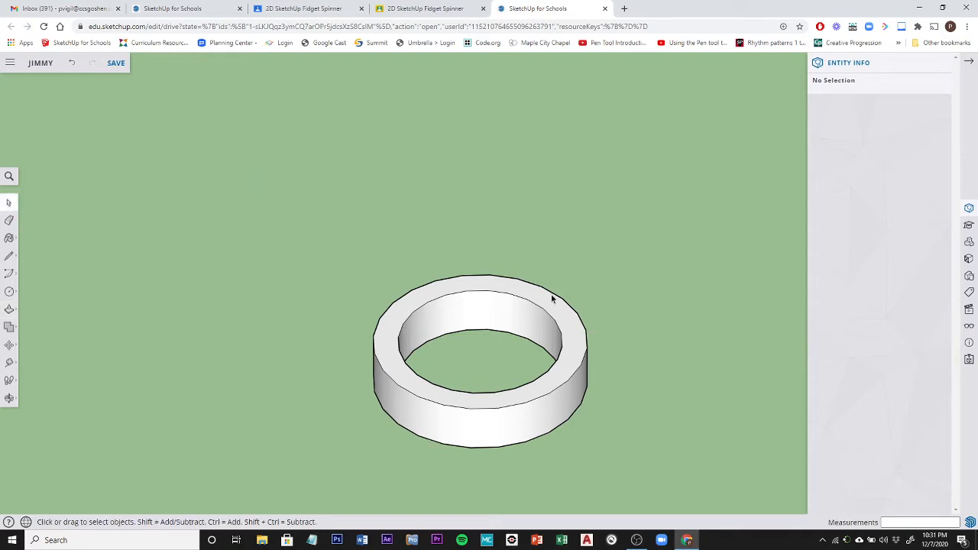
pyautogui.click(516, 323)
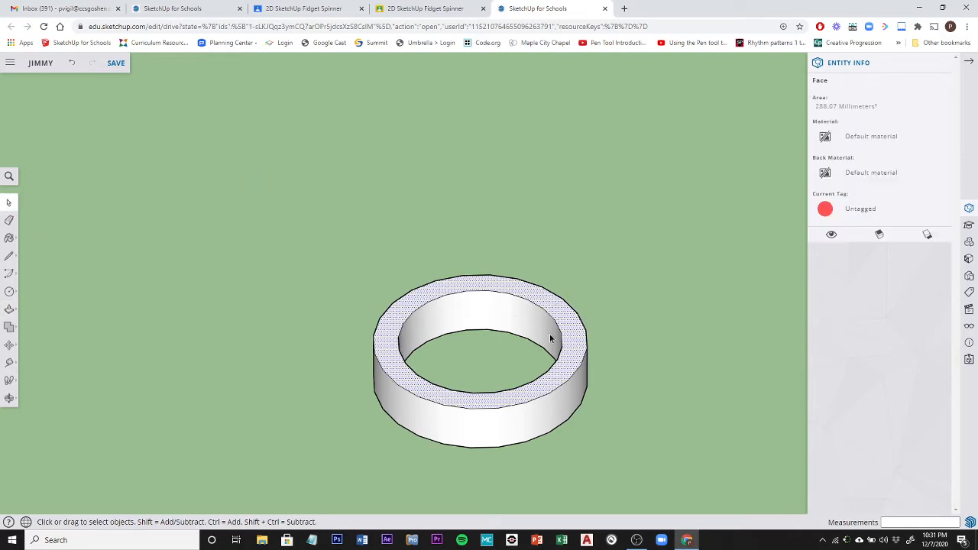
pyautogui.click(538, 327)
pyautogui.click(556, 407)
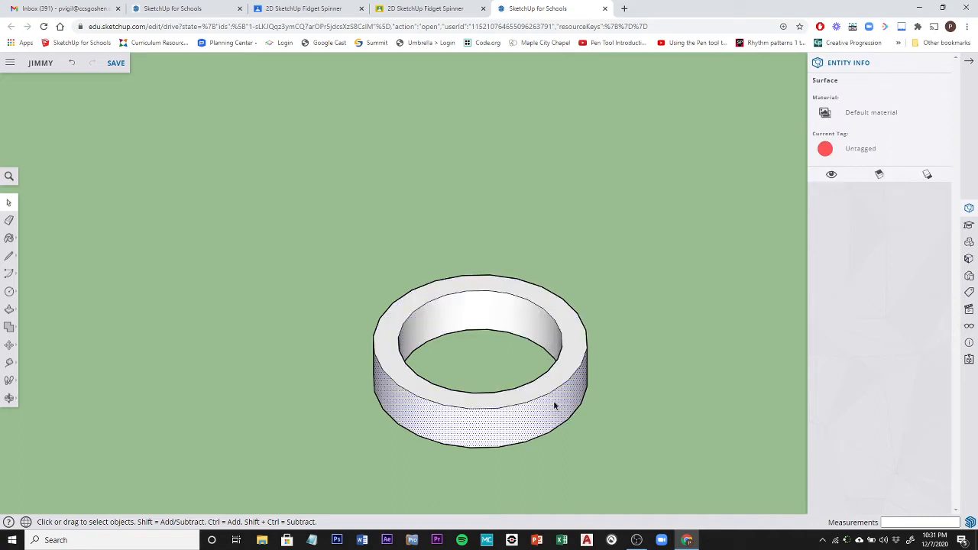
pyautogui.click(573, 357)
pyautogui.click(520, 311)
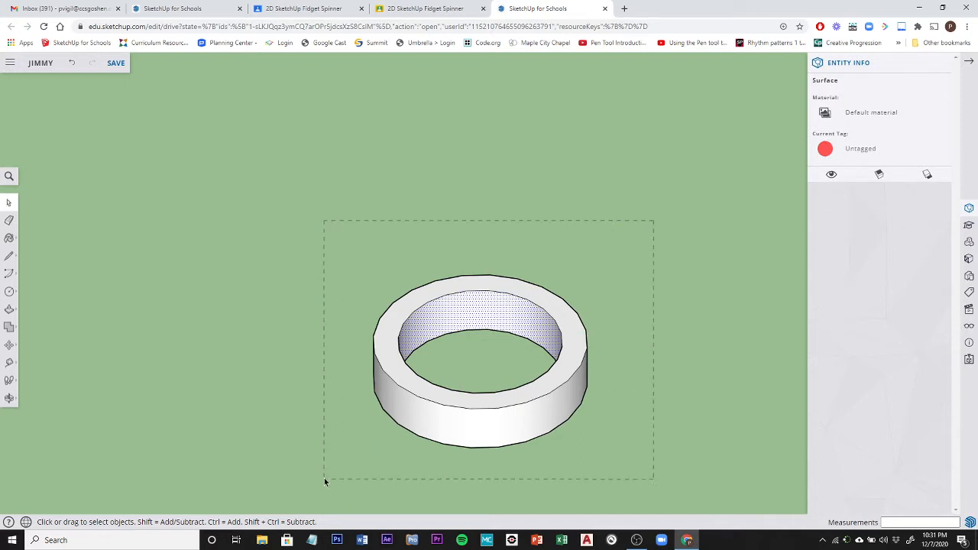
pyautogui.moveTo(324, 480); pyautogui.dragTo(287, 480)
pyautogui.rightClick(560, 411)
pyautogui.moveTo(562, 412)
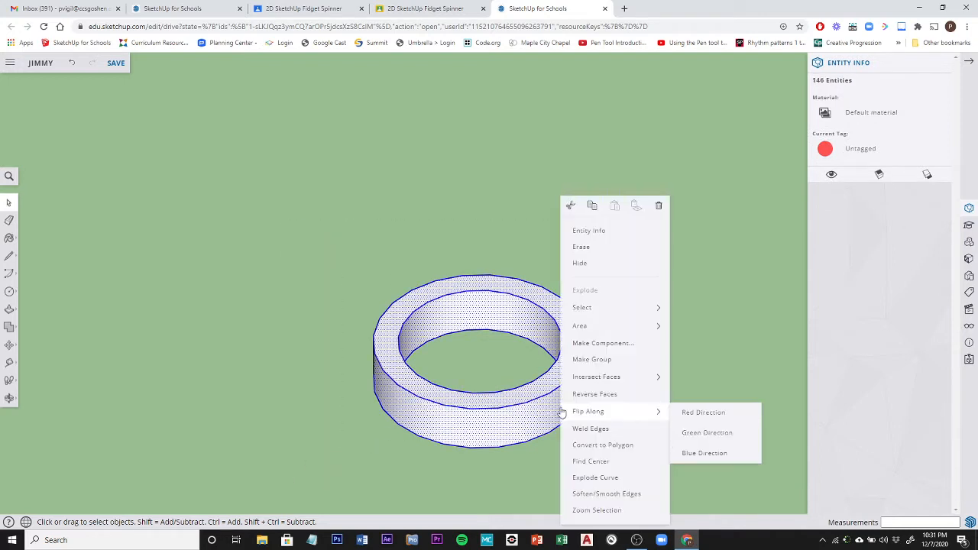
pyautogui.click(504, 273)
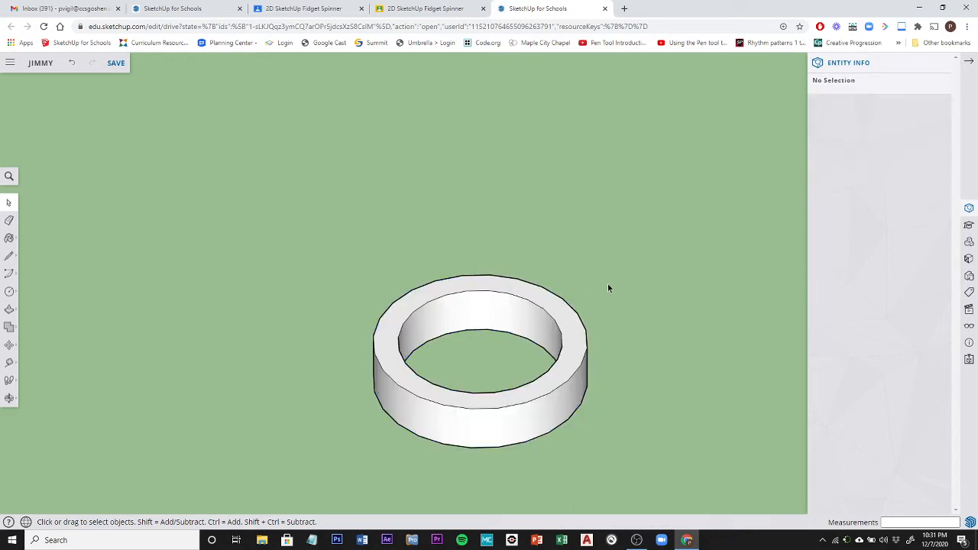
# - Select all of the extruded ring's geometry and make it a group
pyautogui.moveTo(635, 217); pyautogui.dragTo(330, 447)
pyautogui.moveTo(307, 490); pyautogui.dragTo(313, 477)
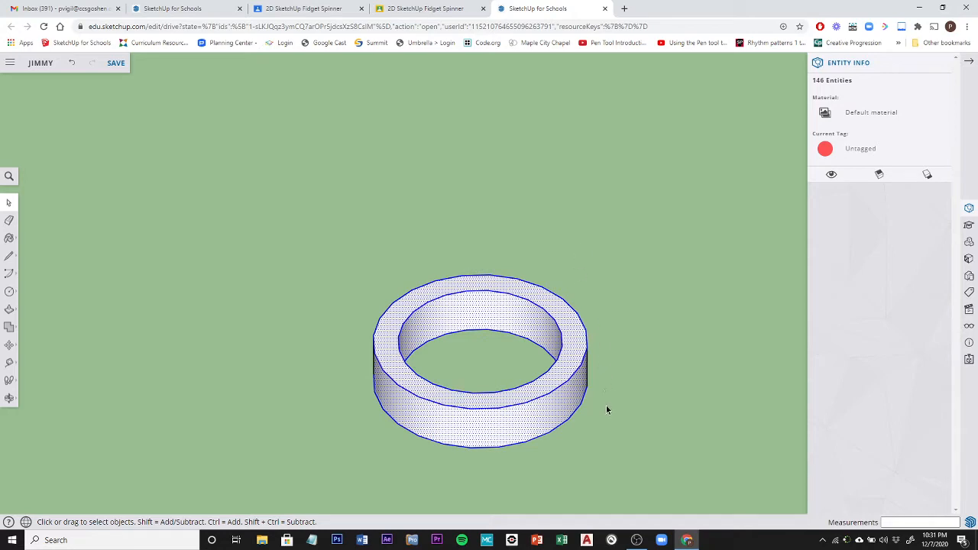
pyautogui.moveTo(606, 411); pyautogui.dragTo(550, 445, button='middle')
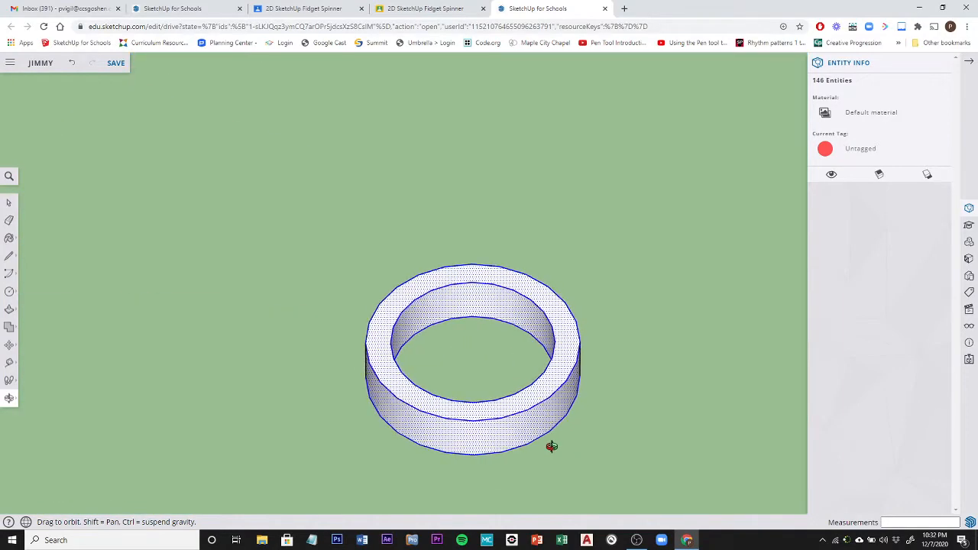
pyautogui.rightClick(555, 318)
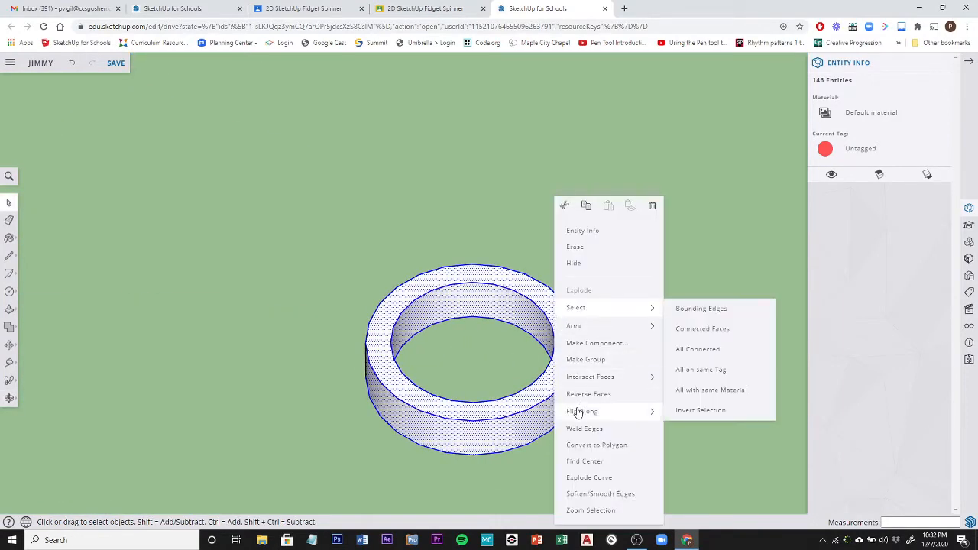
pyautogui.click(590, 359)
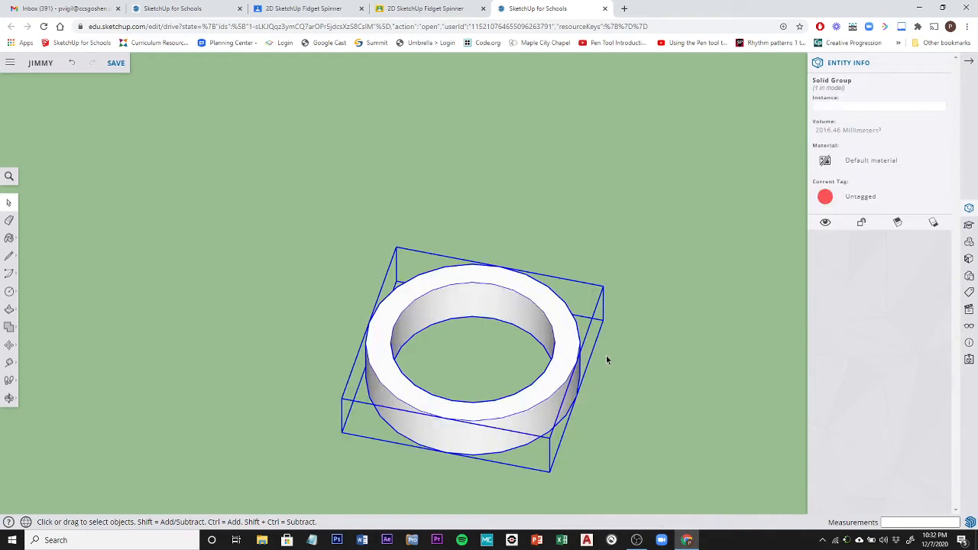
# - Draw a line from an endpoint on the ring's lower inner edge to the centre of its base
pyautogui.scroll(-4, 606, 355)
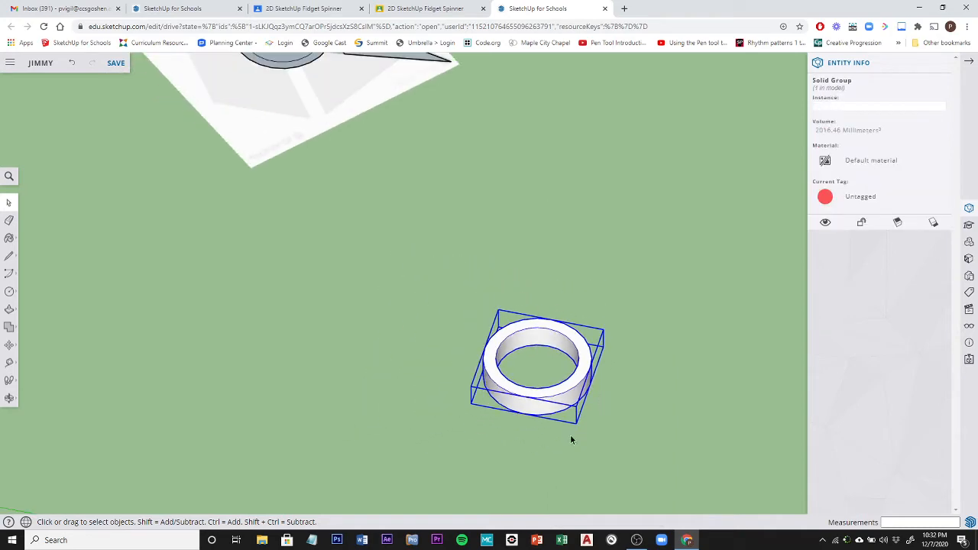
pyautogui.moveTo(572, 439); pyautogui.dragTo(568, 289, button='middle')
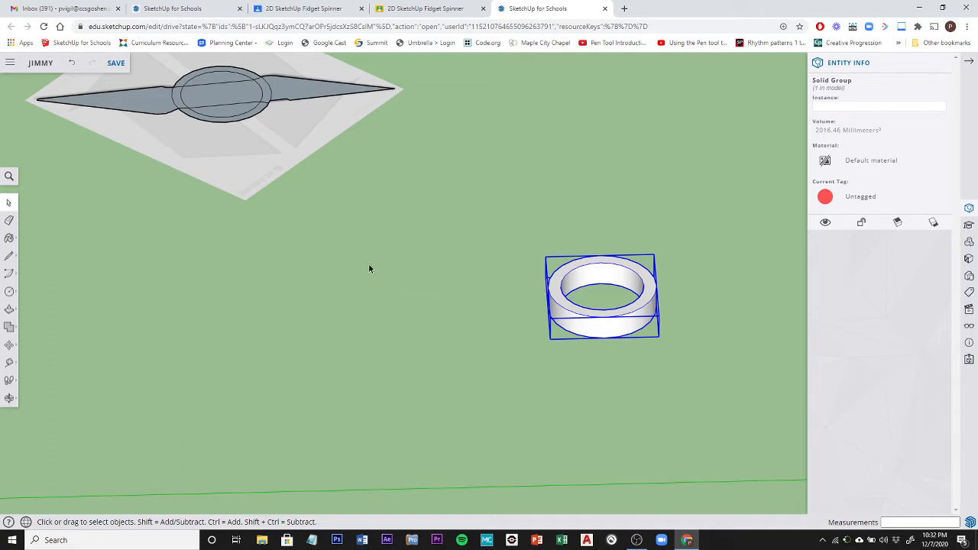
pyautogui.click(9, 255)
pyautogui.scroll(5, 608, 289)
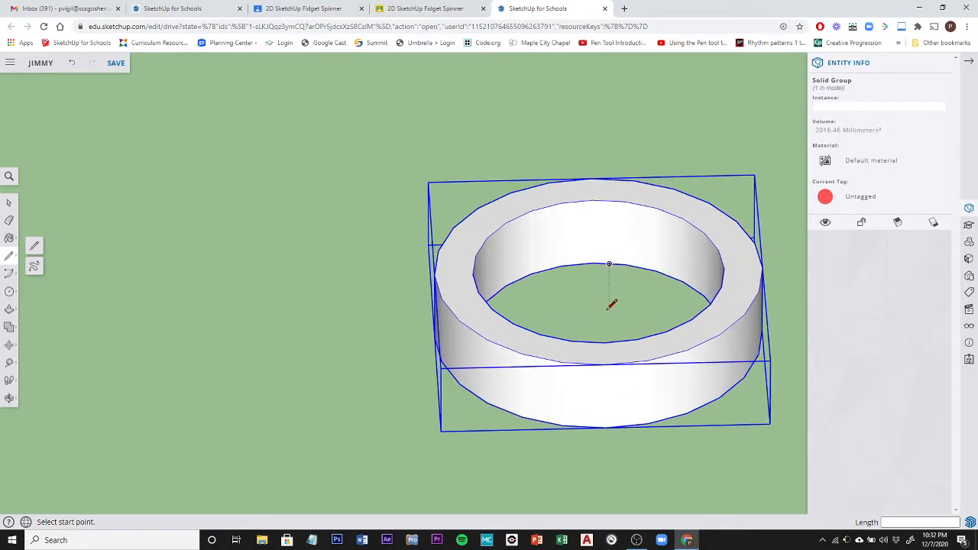
pyautogui.moveTo(631, 280); pyautogui.dragTo(608, 269, button='middle')
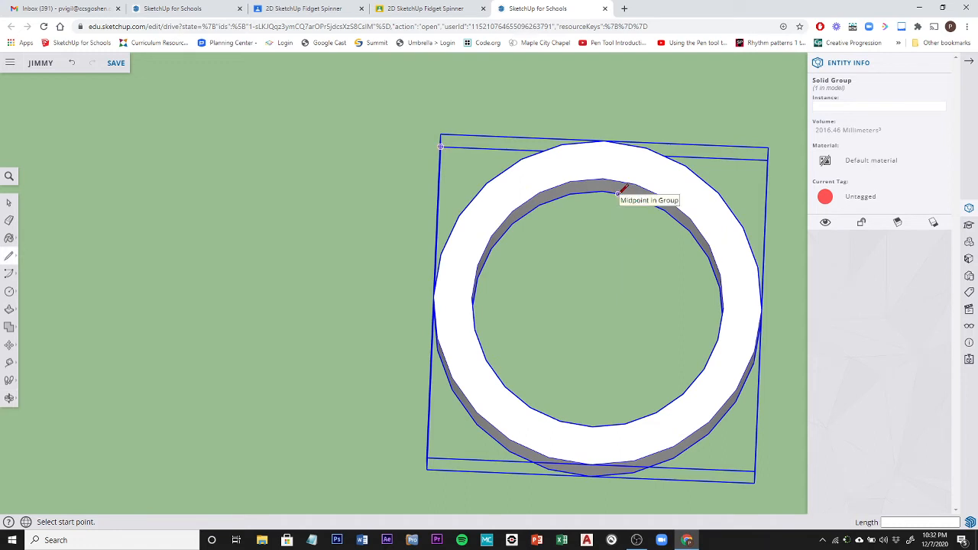
pyautogui.moveTo(642, 246); pyautogui.dragTo(631, 211, button='middle')
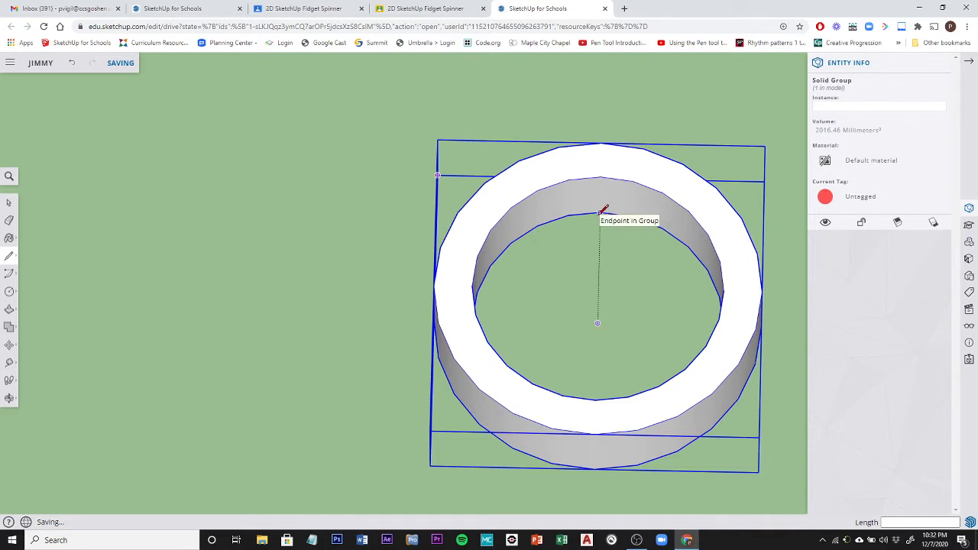
pyautogui.click(600, 213)
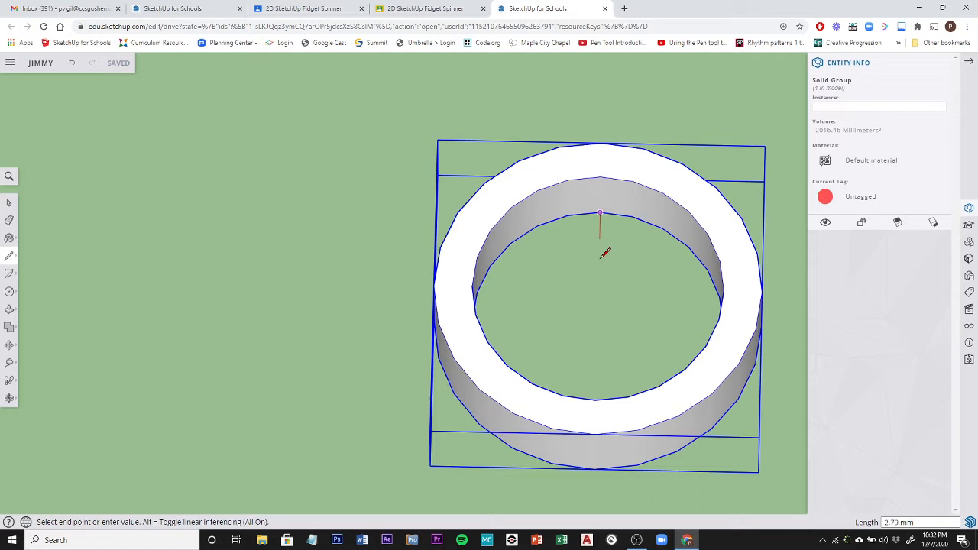
pyautogui.click(598, 323)
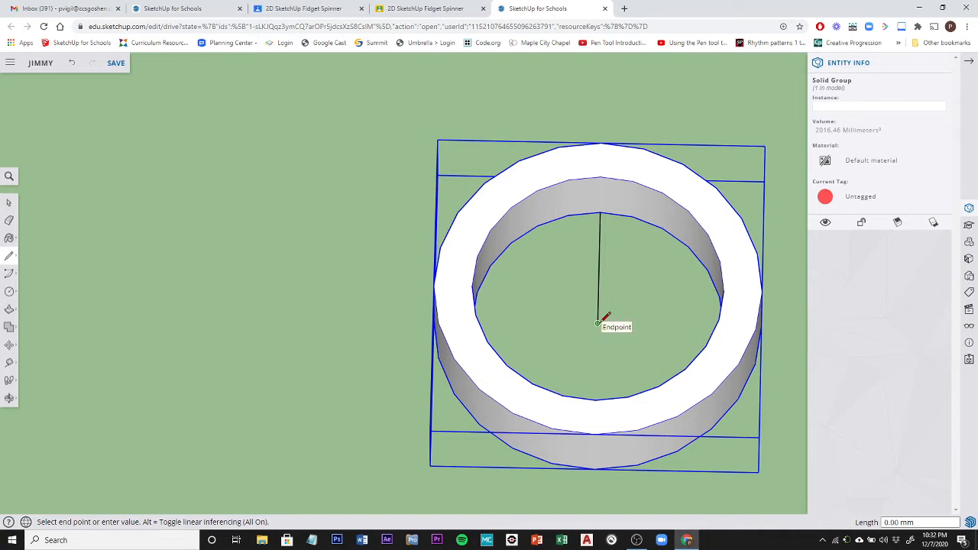
# - Draw a line along the green axis from the ring's base centre to an endpoint on its lower outer edge
pyautogui.scroll(-4, 646, 280)
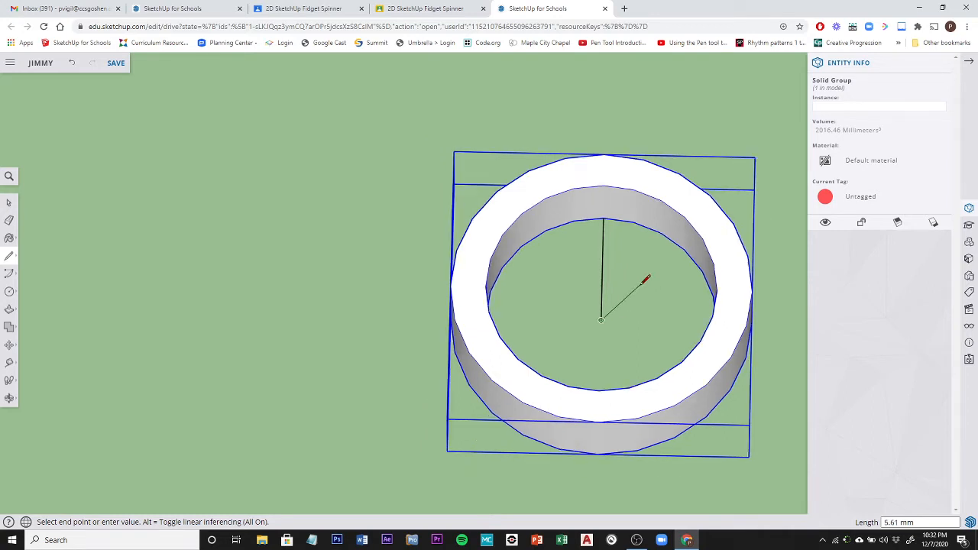
pyautogui.scroll(-5, 646, 280)
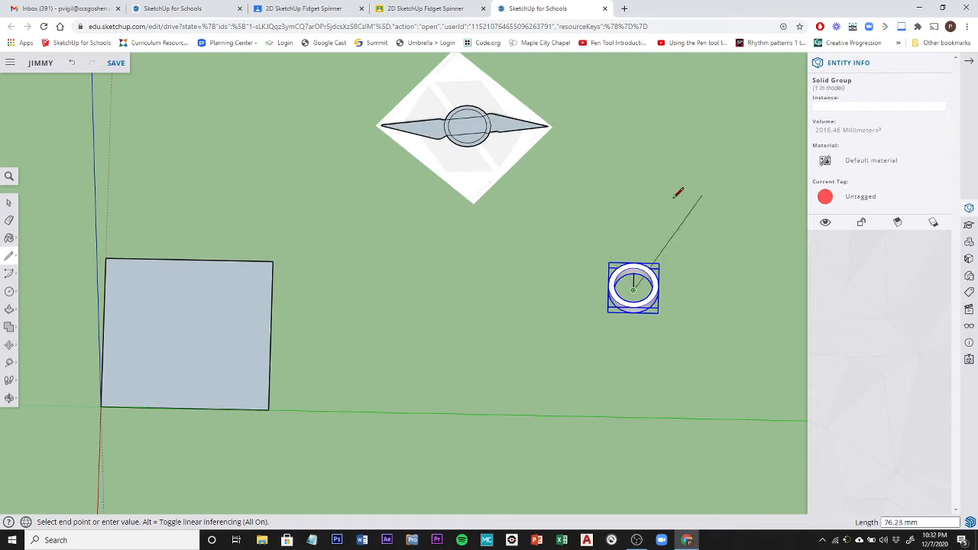
pyautogui.scroll(2, 671, 286)
pyautogui.scroll(2, 665, 284)
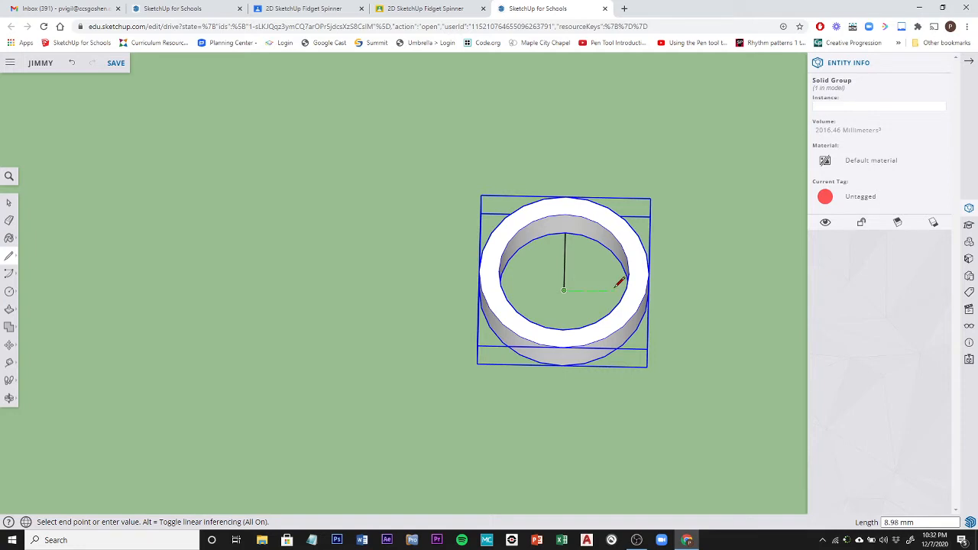
pyautogui.moveTo(664, 290)
pyautogui.mouseDown(button='middle')
pyautogui.moveTo(668, 299)
pyautogui.moveTo(686, 196)
pyautogui.moveTo(667, 353)
pyautogui.moveTo(666, 279)
pyautogui.moveTo(680, 344)
pyautogui.moveTo(612, 306)
pyautogui.moveTo(589, 215)
pyautogui.moveTo(593, 192)
pyautogui.mouseUp(button='middle')
pyautogui.moveTo(593, 157)
pyautogui.mouseDown(button='middle')
pyautogui.moveTo(574, 360)
pyautogui.moveTo(560, 270)
pyautogui.mouseUp(button='middle')
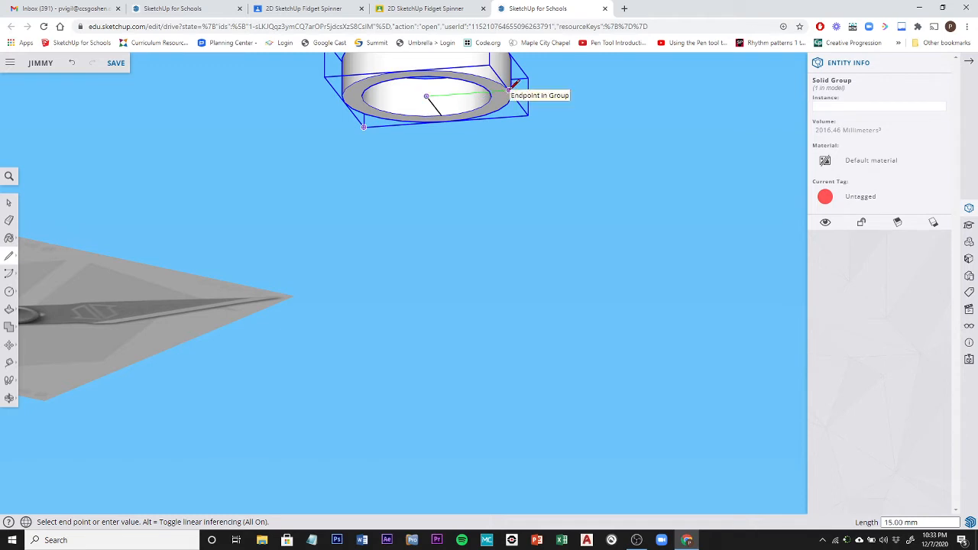
pyautogui.click(509, 90)
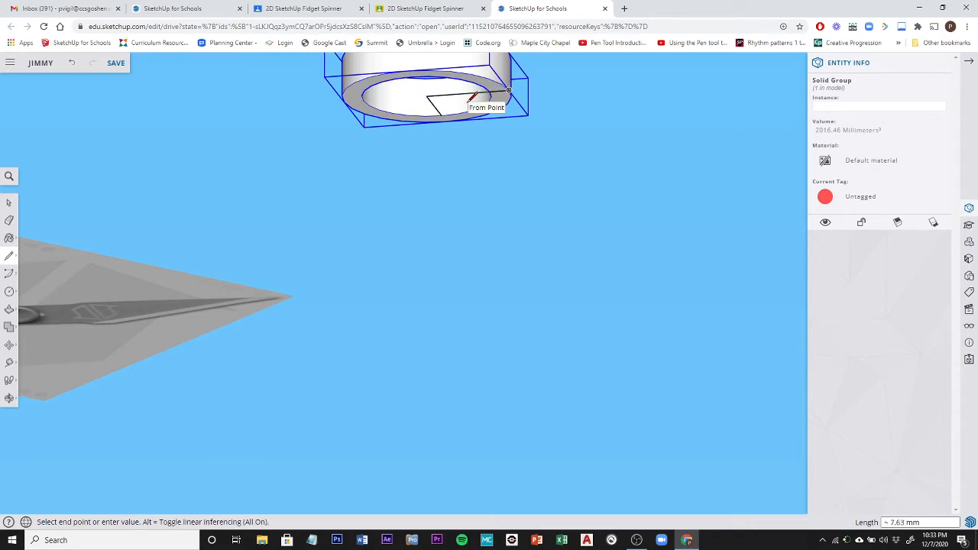
pyautogui.click(427, 95)
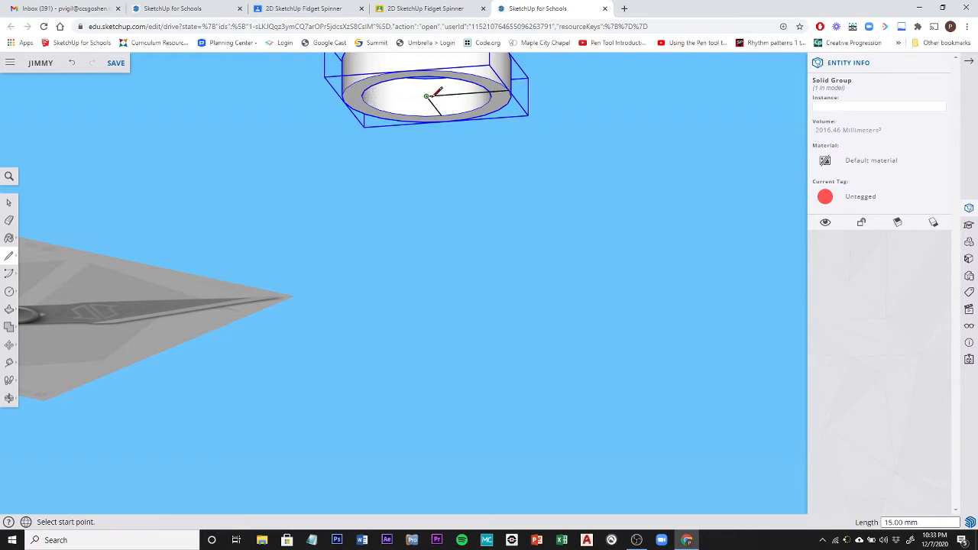
# - Draw a second line from the base centre to the opposite outer-edge endpoint, completing the diameter across the ring's underside
pyautogui.click(427, 95)
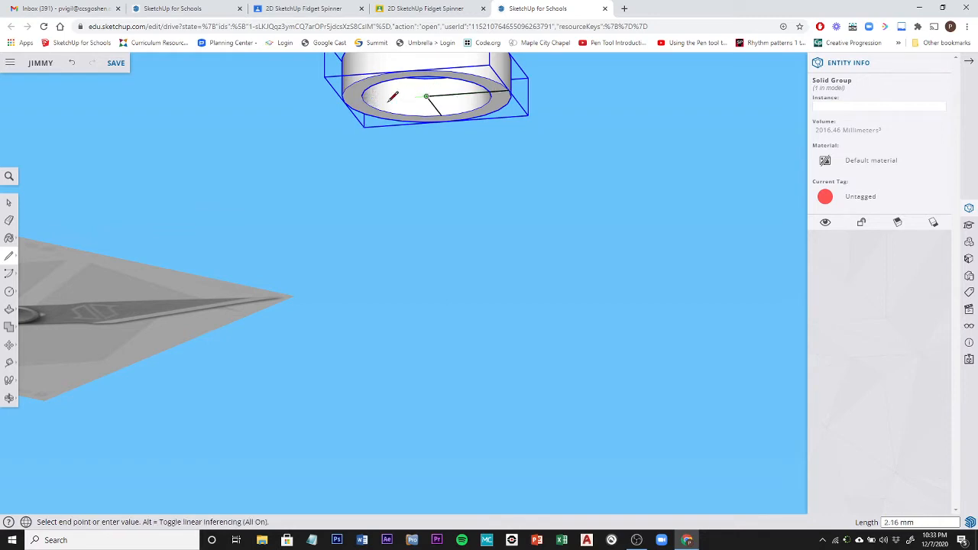
pyautogui.click(346, 100)
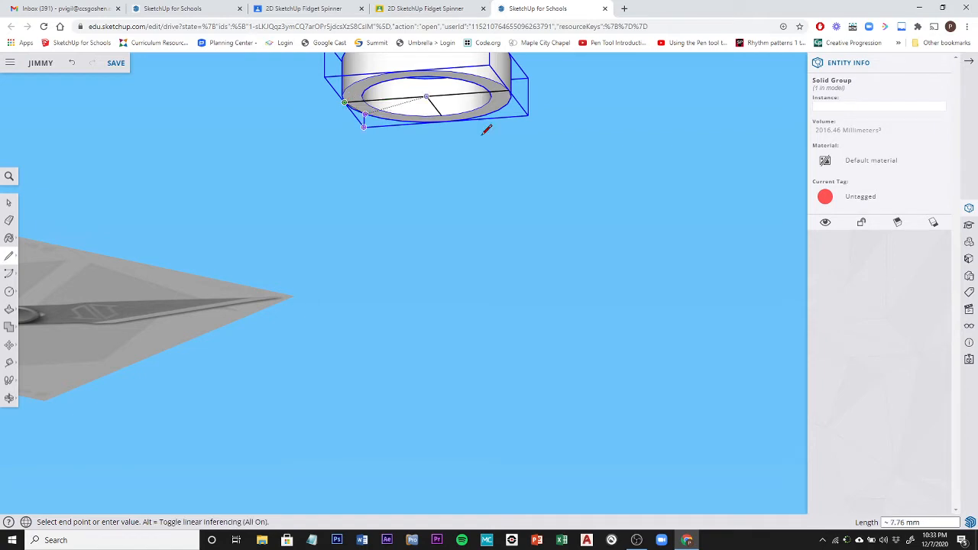
pyautogui.press('o')
pyautogui.moveTo(544, 142); pyautogui.dragTo(546, 298, button='middle')
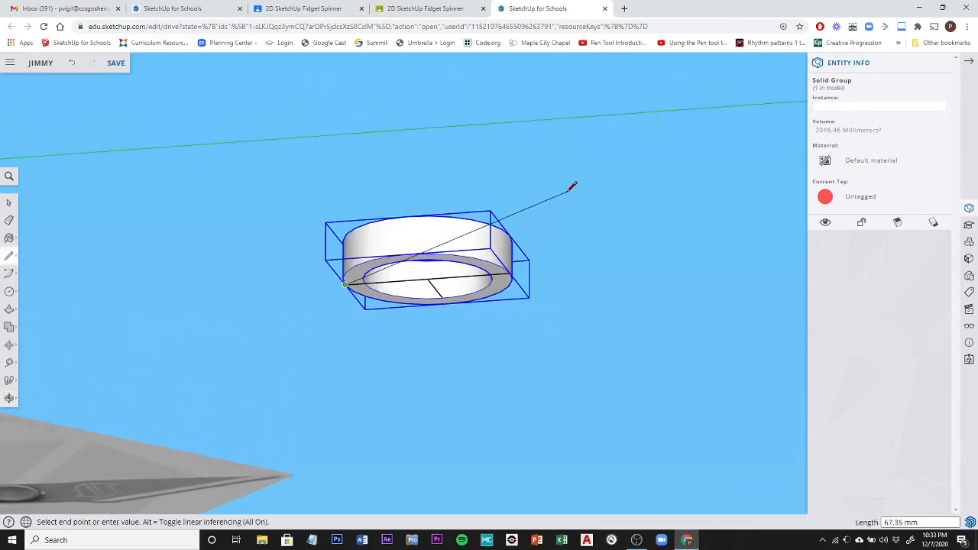
pyautogui.press('Escape')
# - Draw a vertical line up the ring's outer wall from one end of the base diameter line to the upper edge
pyautogui.moveTo(572, 184); pyautogui.dragTo(392, 240, button='middle')
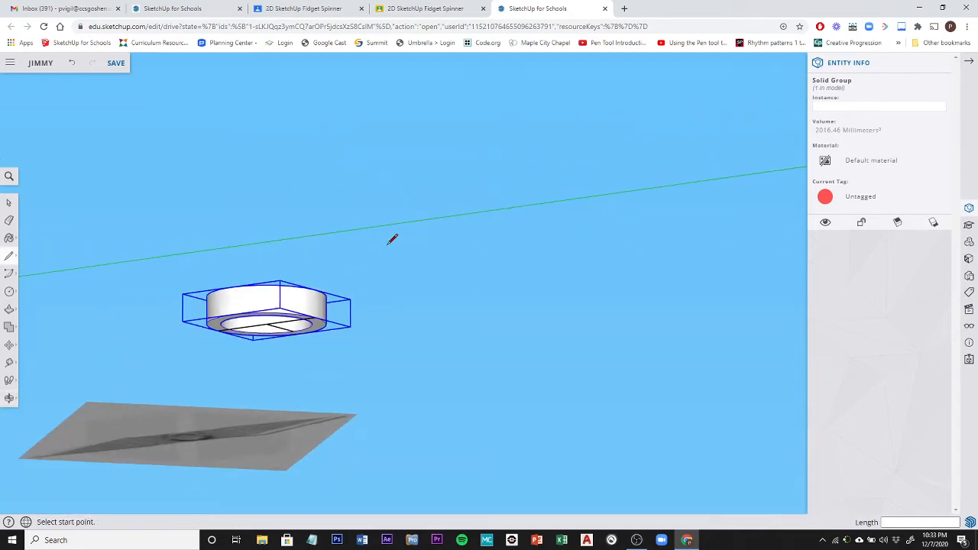
pyautogui.moveTo(335, 257); pyautogui.dragTo(216, 321, button='middle')
pyautogui.scroll(8, 216, 321)
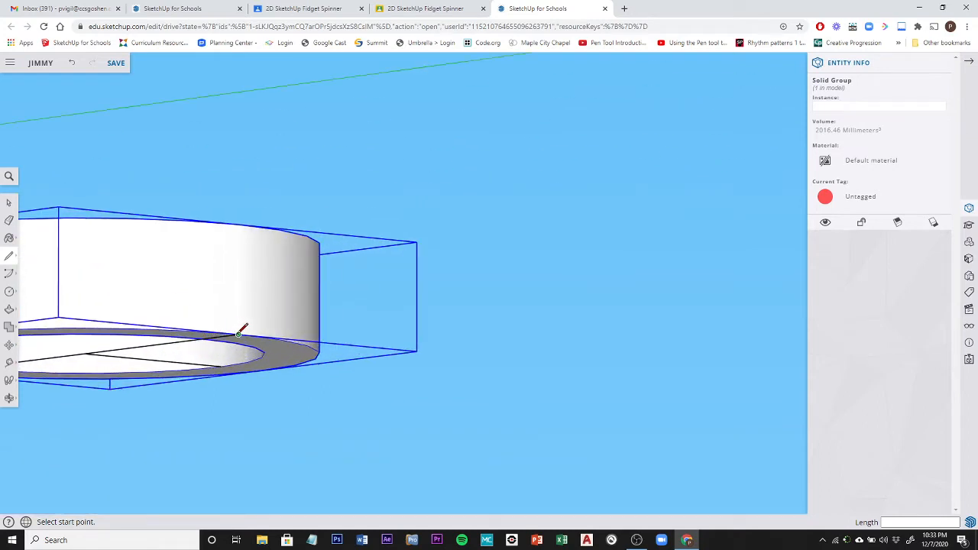
pyautogui.click(238, 334)
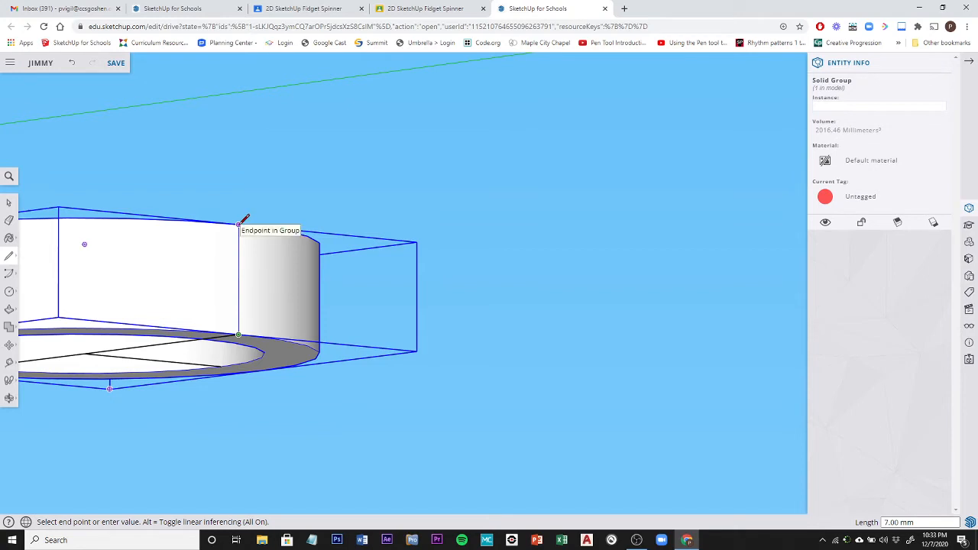
pyautogui.click(239, 224)
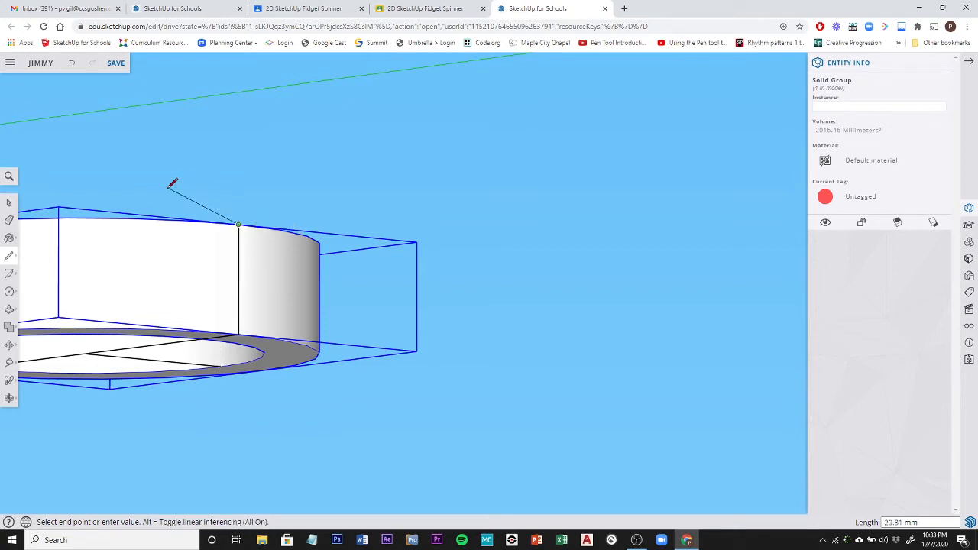
pyautogui.press('Escape')
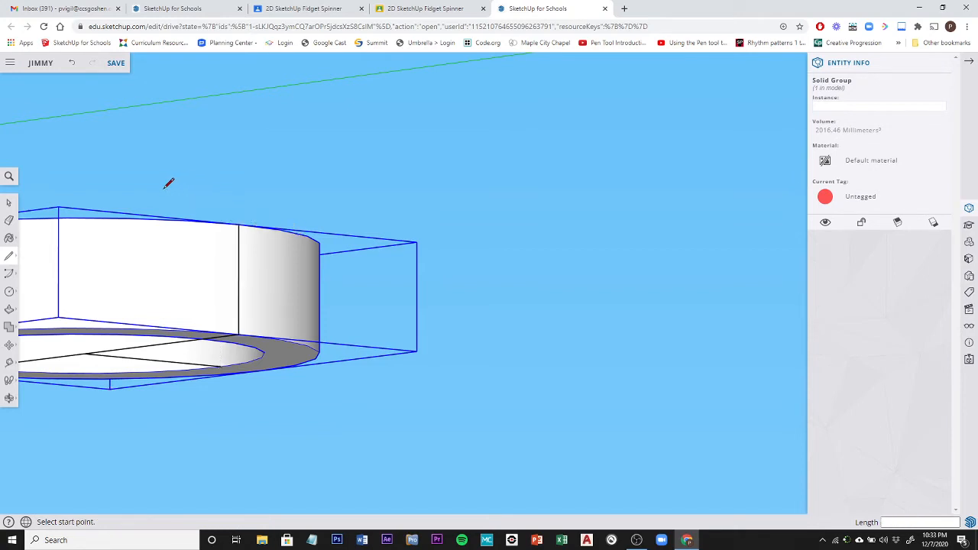
# - Draw a matching vertical line up the outer wall from the opposite end of the base diameter line to the upper edge
pyautogui.moveTo(168, 183); pyautogui.dragTo(630, 207, button='middle')
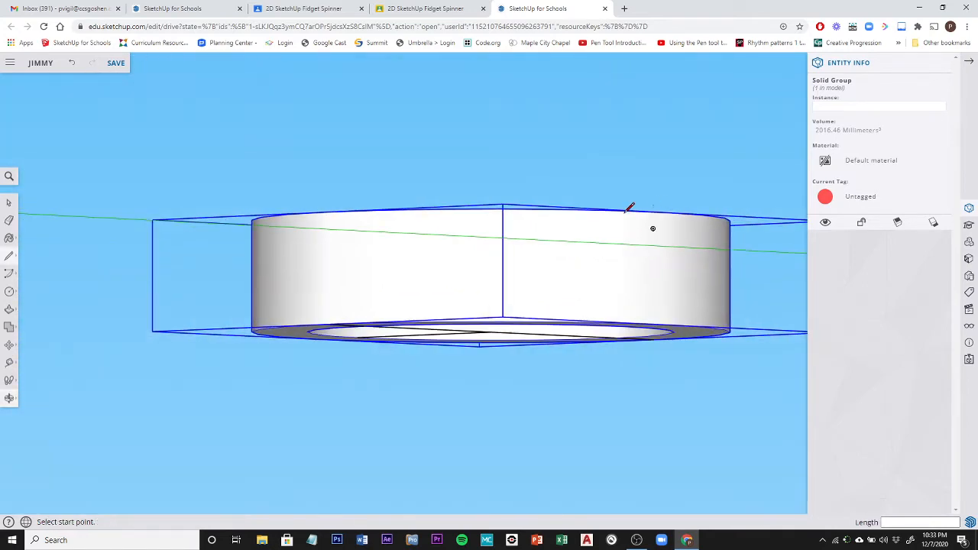
pyautogui.click(326, 325)
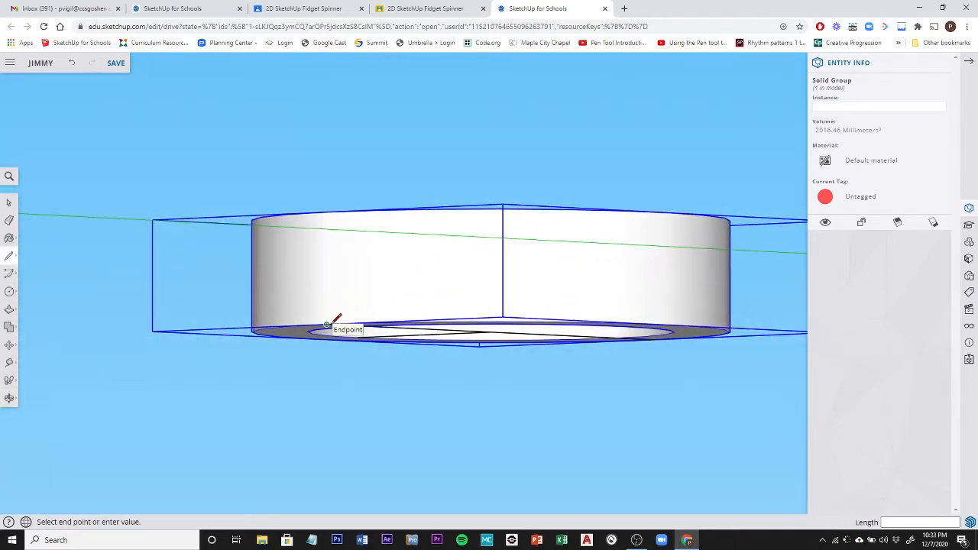
pyautogui.click(327, 212)
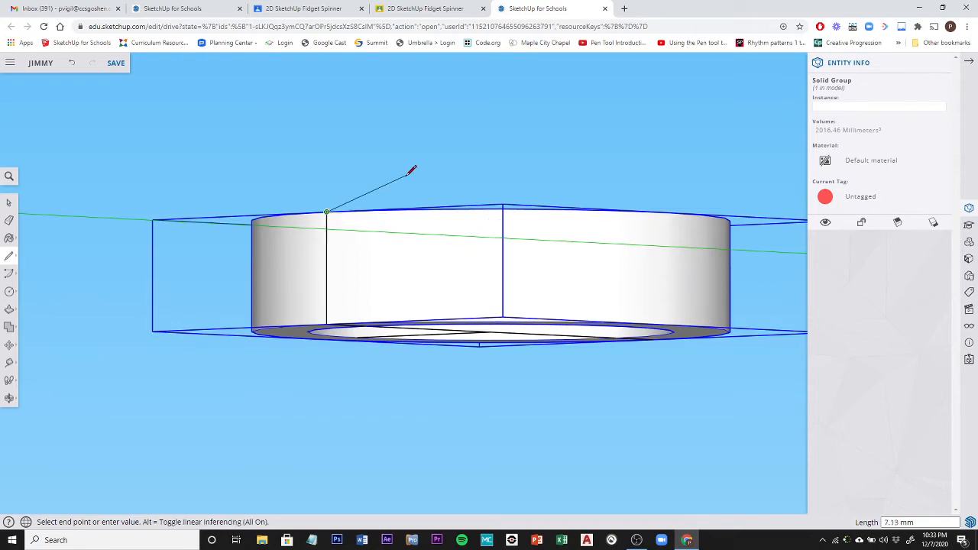
pyautogui.press('Escape')
# - Inspect the vertical reference lines on the ring's outer wall, including the midpoint of one of them
pyautogui.moveTo(490, 142); pyautogui.dragTo(371, 242, button='middle')
pyautogui.scroll(-5, 368, 237)
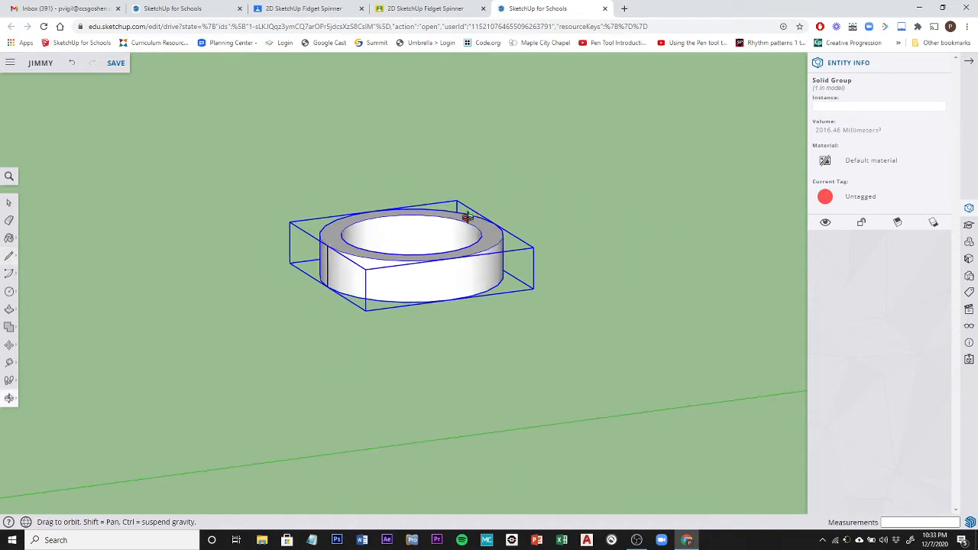
pyautogui.moveTo(477, 214); pyautogui.dragTo(527, 238, button='middle')
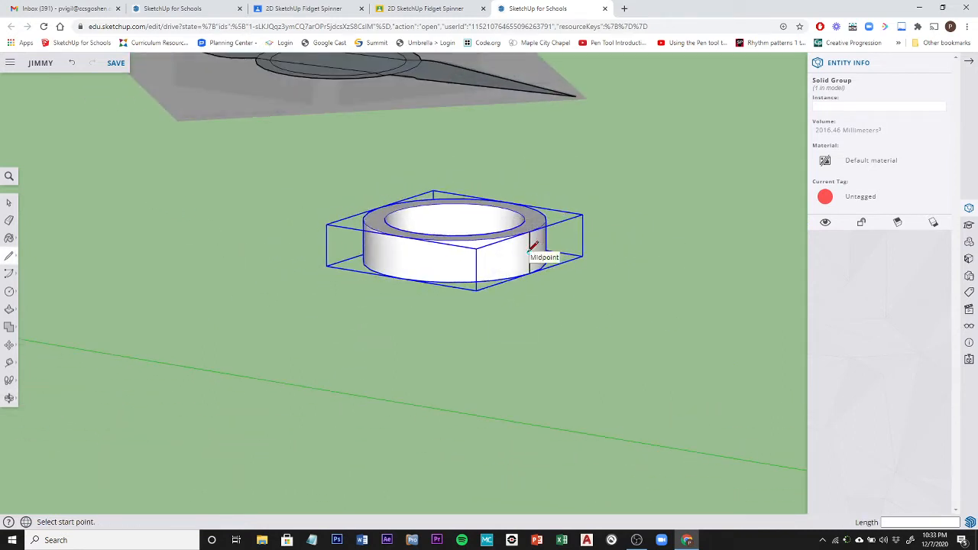
pyautogui.scroll(2, 532, 247)
pyautogui.scroll(3, 533, 246)
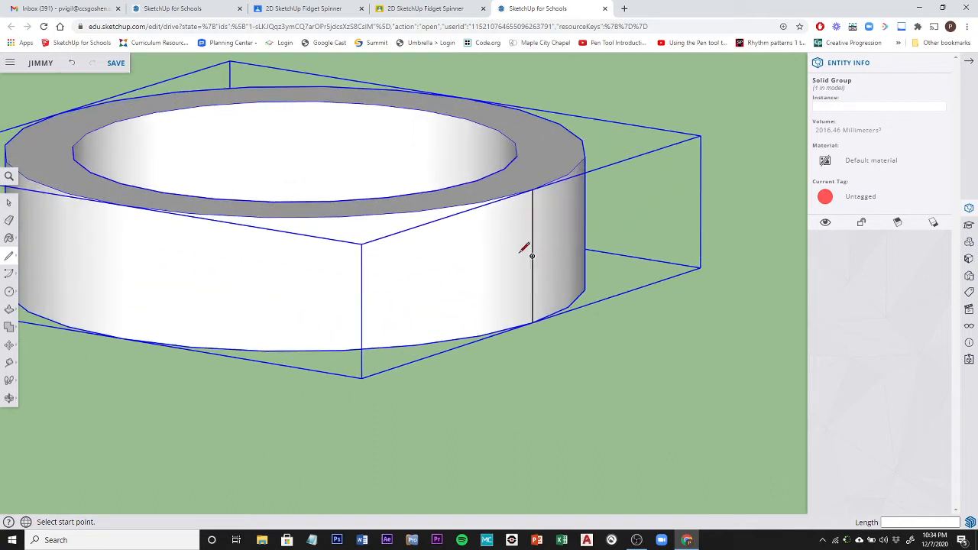
pyautogui.scroll(-8, 537, 249)
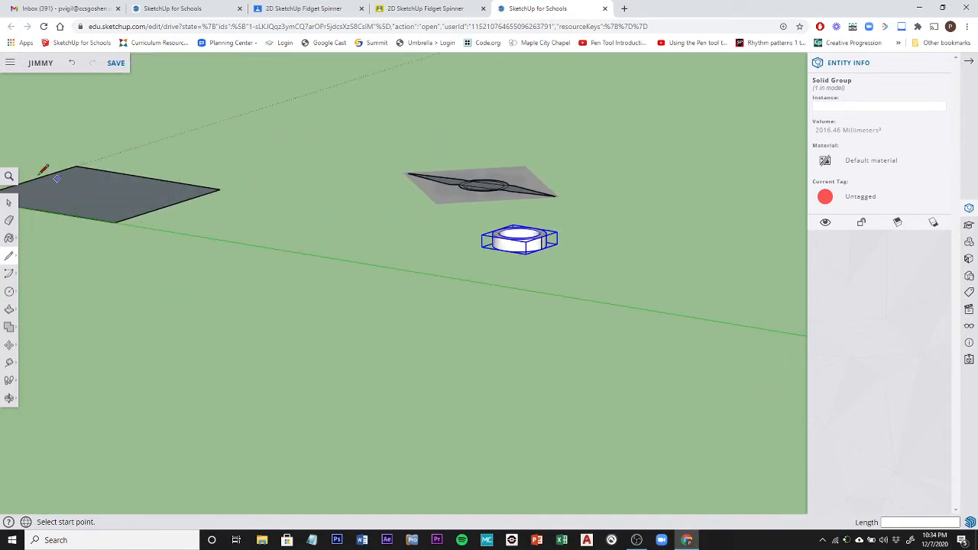
pyautogui.click(9, 203)
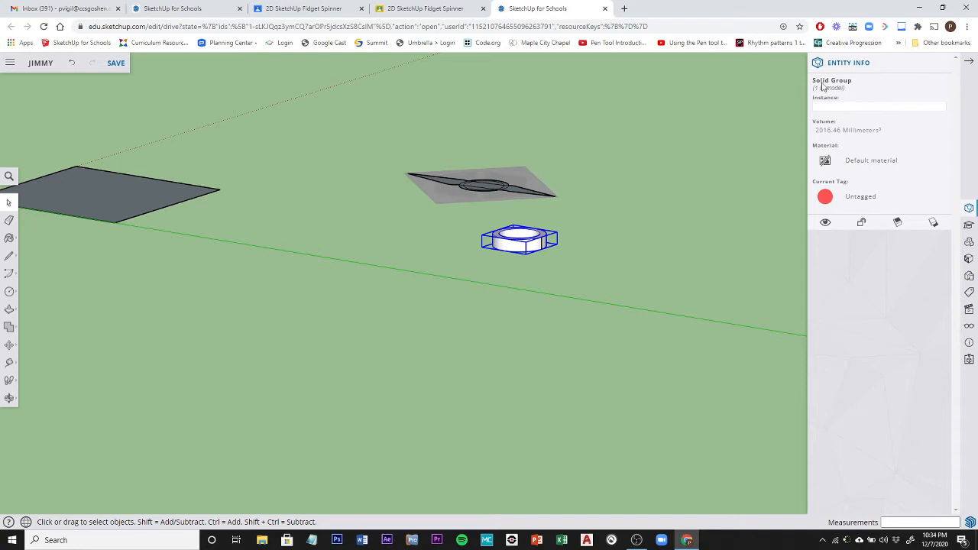
# - Copy one blade of the spinner tracing, face and edges, with the Move tool to open space beyond the ring, about 187 mm away
pyautogui.press('o')
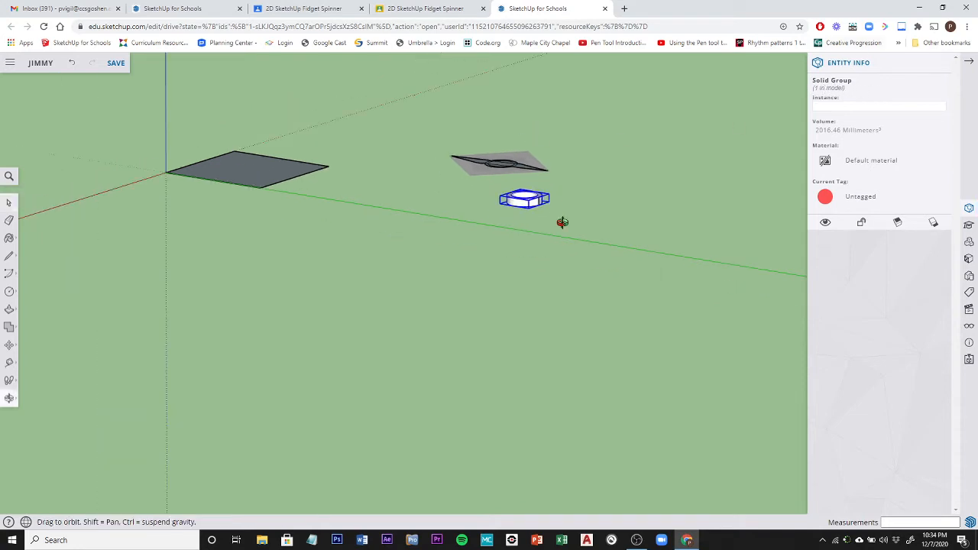
pyautogui.moveTo(563, 221); pyautogui.dragTo(714, 367)
pyautogui.press('space')
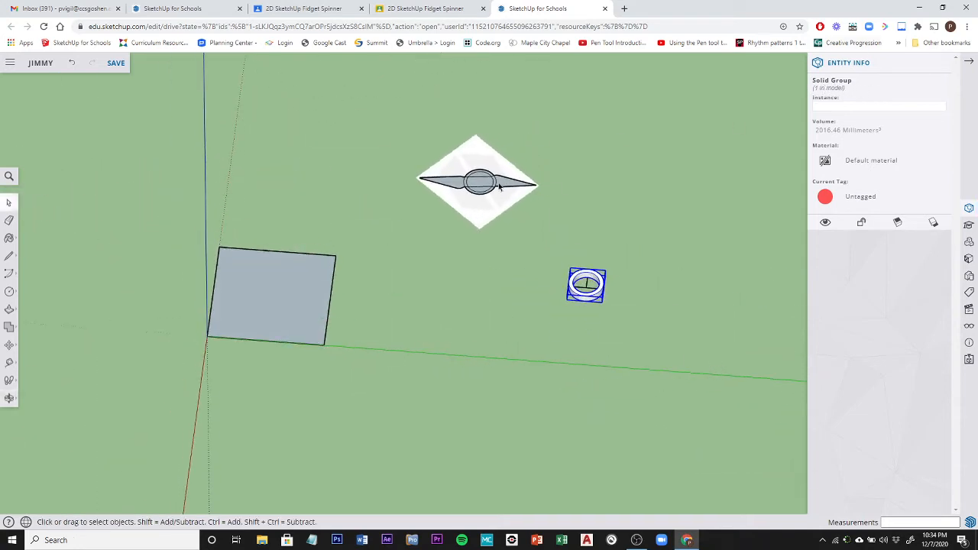
pyautogui.click(503, 183)
pyautogui.scroll(4, 503, 183)
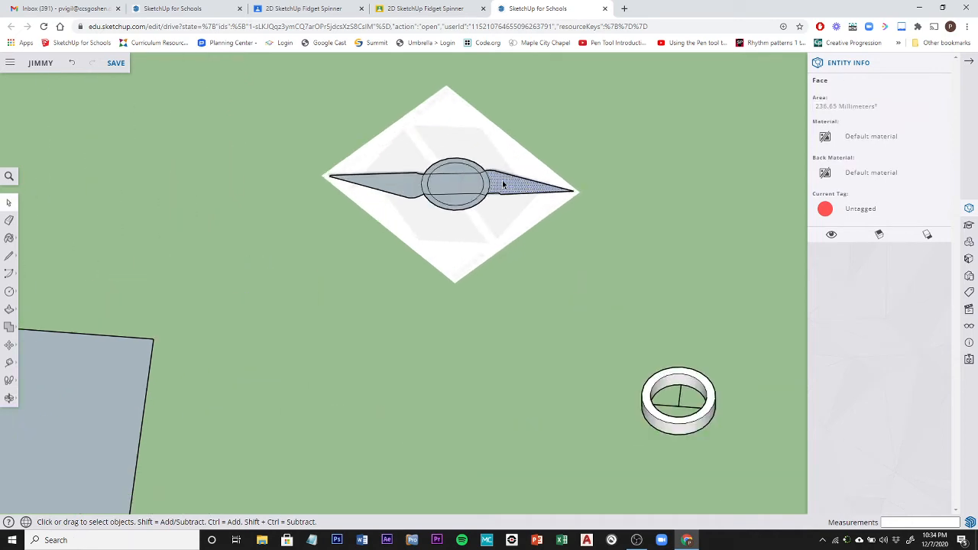
pyautogui.click(9, 345)
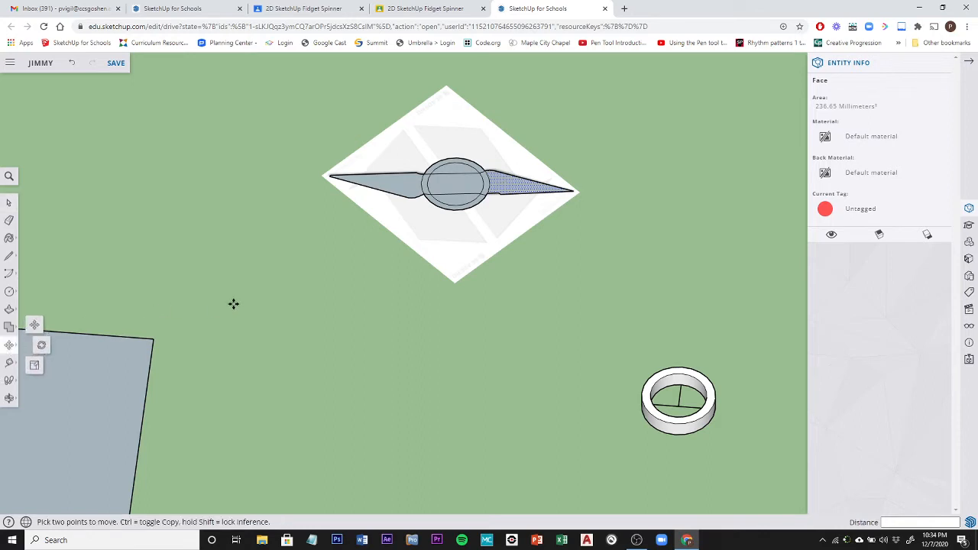
pyautogui.click(503, 182)
pyautogui.press('ctrl')
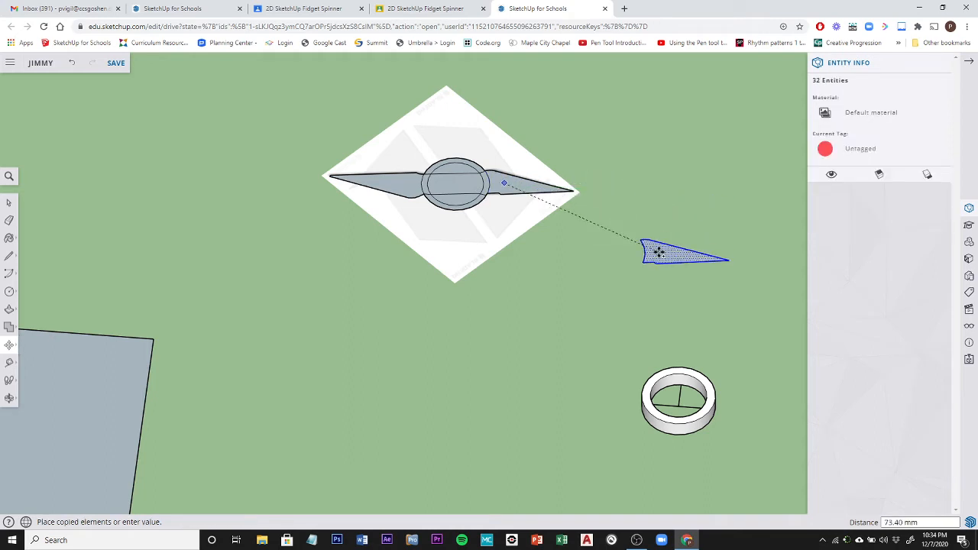
pyautogui.moveTo(655, 247); pyautogui.dragTo(337, 251, button='middle')
pyautogui.press('Escape')
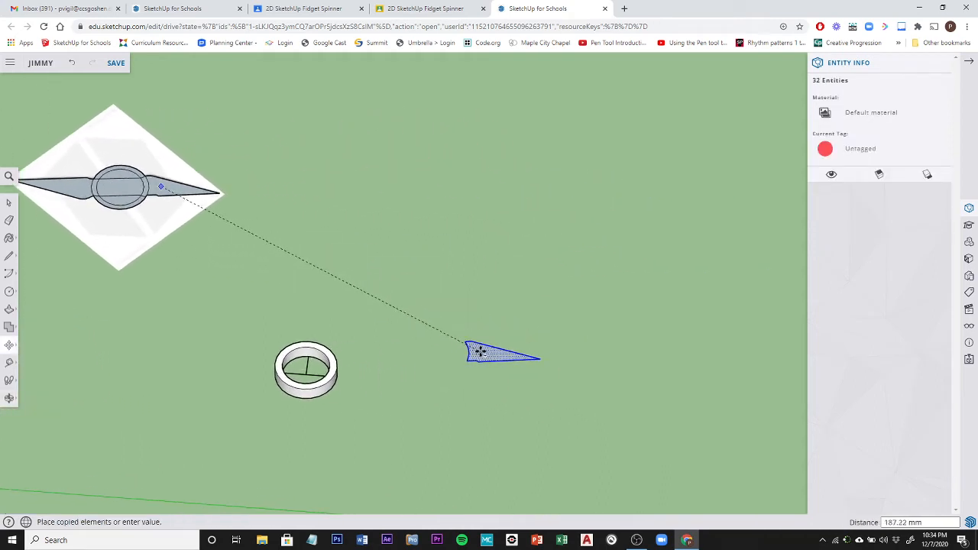
pyautogui.click(479, 350)
pyautogui.scroll(6, 479, 350)
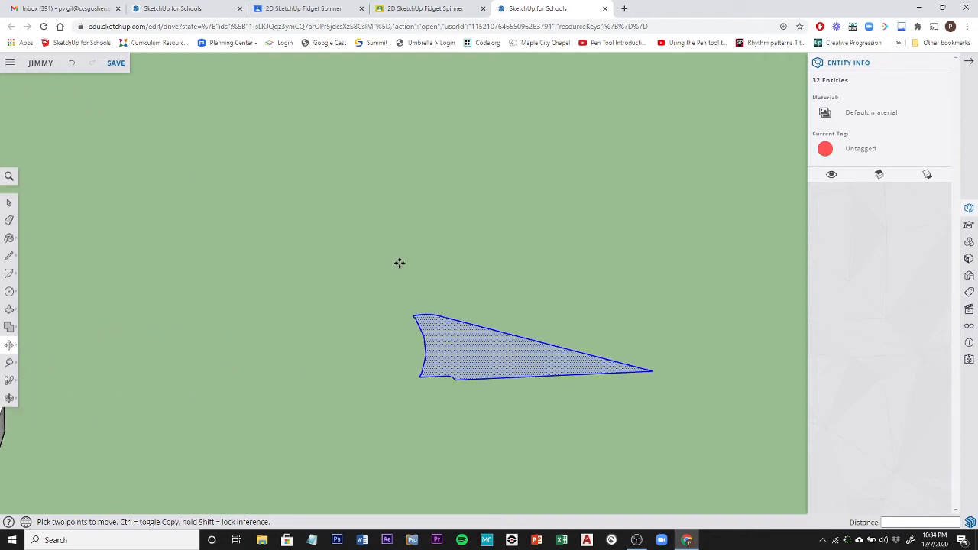
# - Draw a straight line between the two endpoints of the concave arc at the copied blade's wide end
pyautogui.click(9, 202)
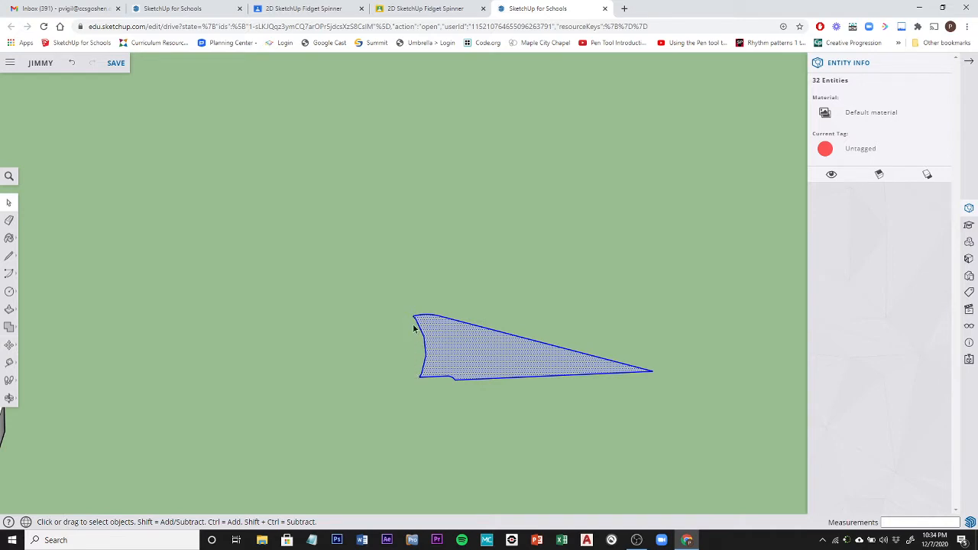
pyautogui.scroll(-3, 373, 359)
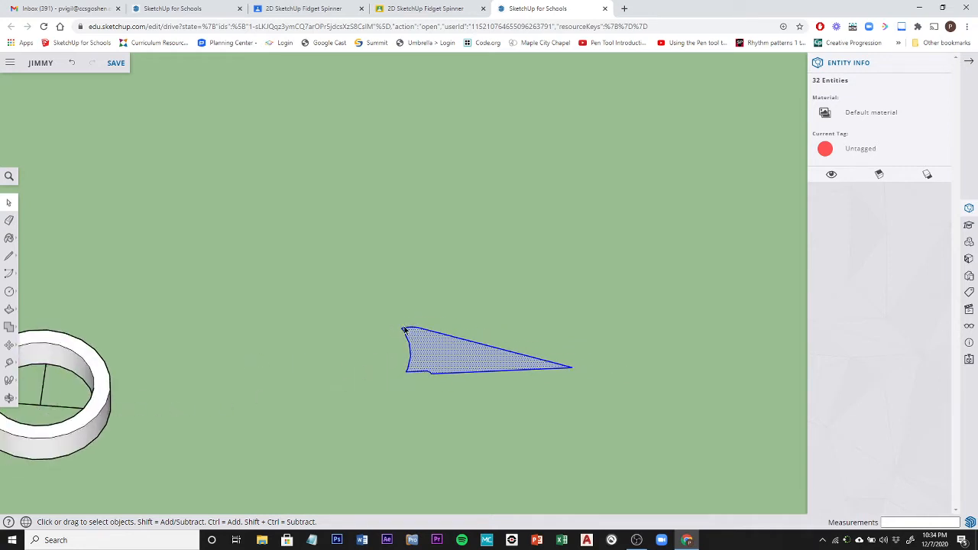
pyautogui.click(9, 256)
pyautogui.click(402, 328)
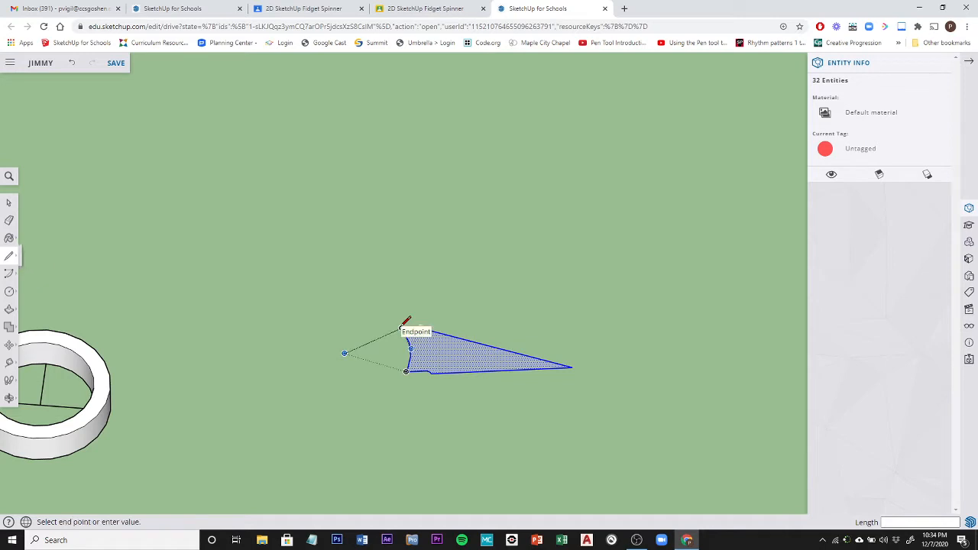
pyautogui.click(406, 372)
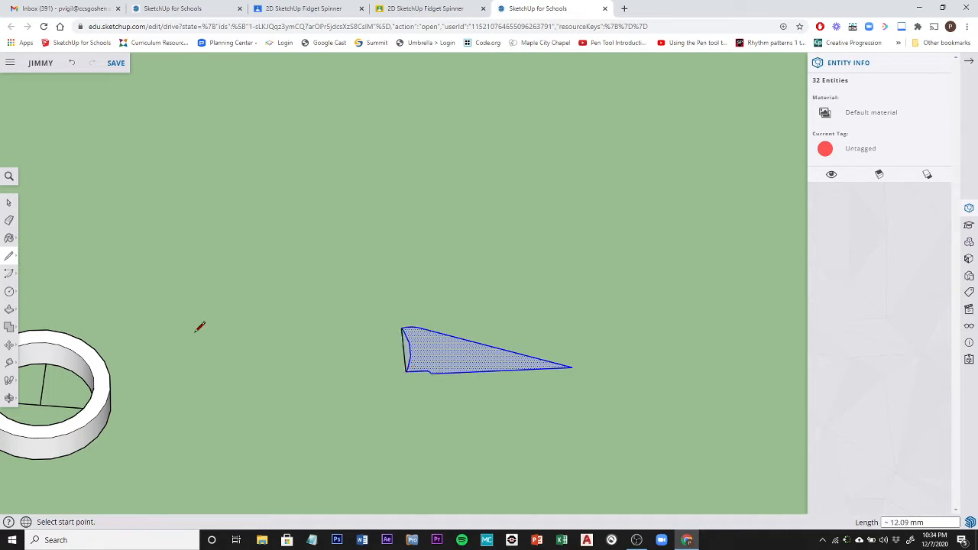
# - Erase the concave arc inside the new straight edge to leave one continuous blade face
pyautogui.scroll(2, 268, 313)
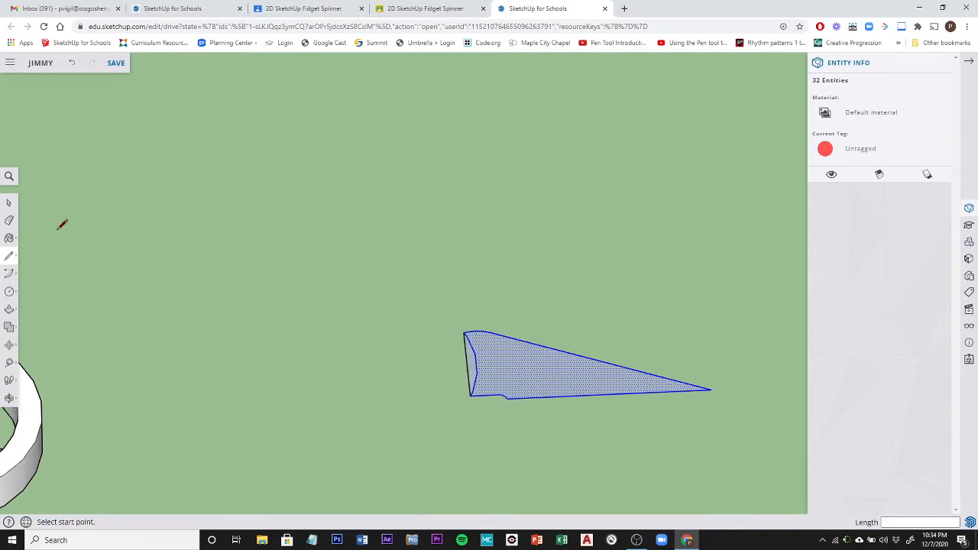
pyautogui.click(9, 220)
pyautogui.click(475, 344)
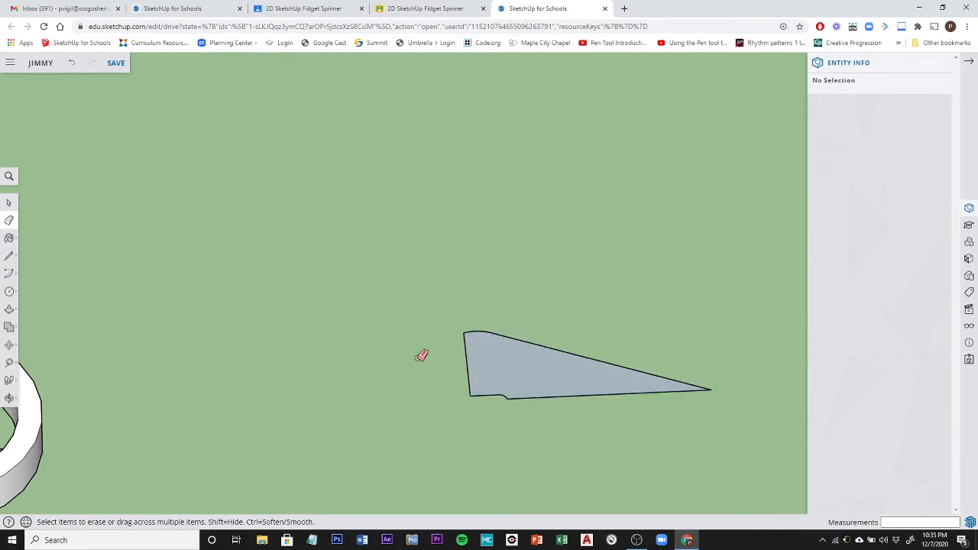
# - Extrude the copied blade's face upward 3.5 mm with Push/Pull
pyautogui.press('o')
pyautogui.moveTo(392, 347)
pyautogui.mouseDown()
pyautogui.moveTo(389, 212)
pyautogui.moveTo(393, 297)
pyautogui.mouseUp()
pyautogui.press('e')
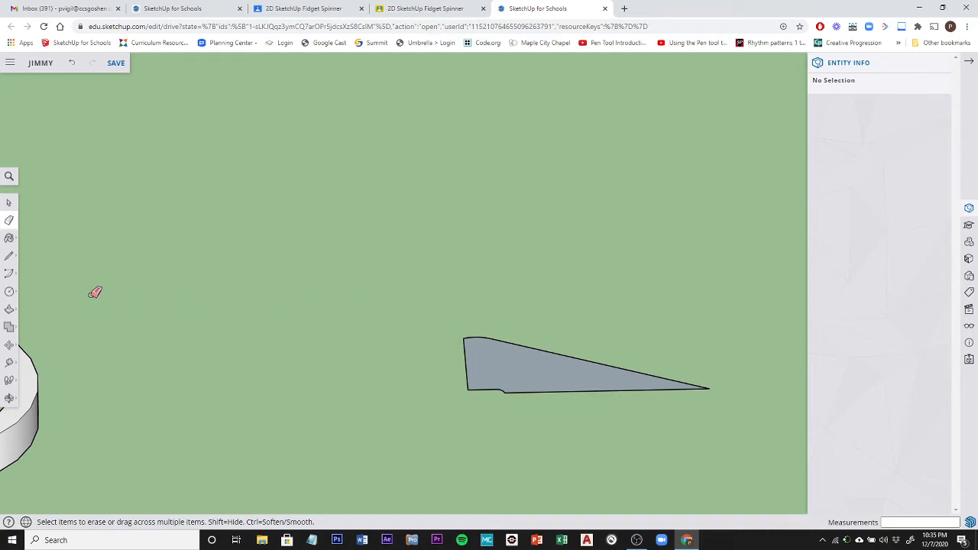
pyautogui.click(9, 310)
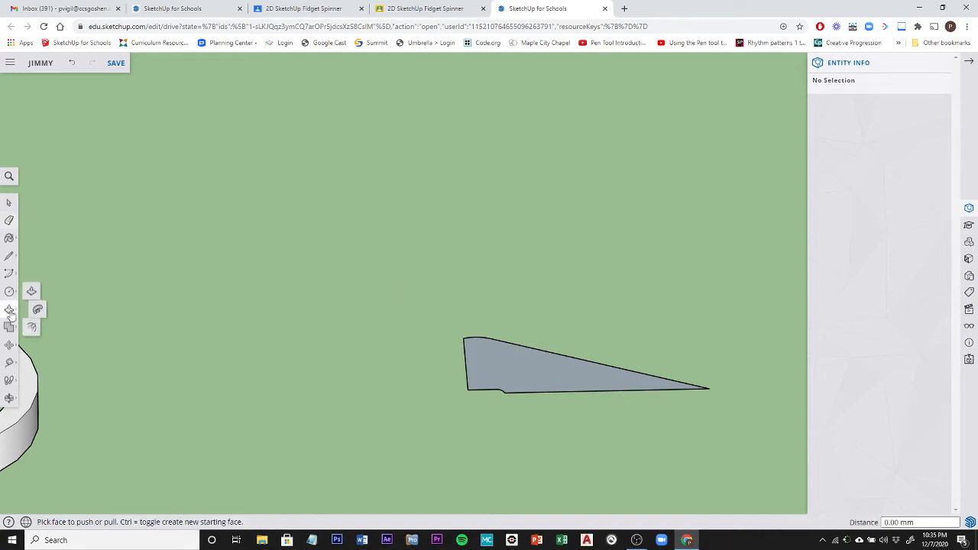
pyautogui.click(533, 377)
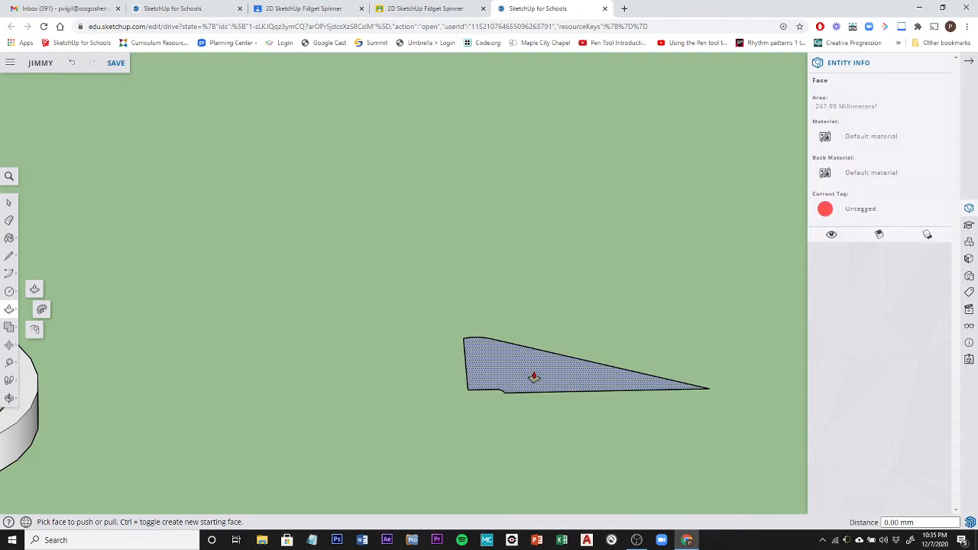
pyautogui.moveTo(534, 377)
pyautogui.mouseDown()
pyautogui.moveTo(533, 349)
pyautogui.moveTo(531, 363)
pyautogui.mouseUp()
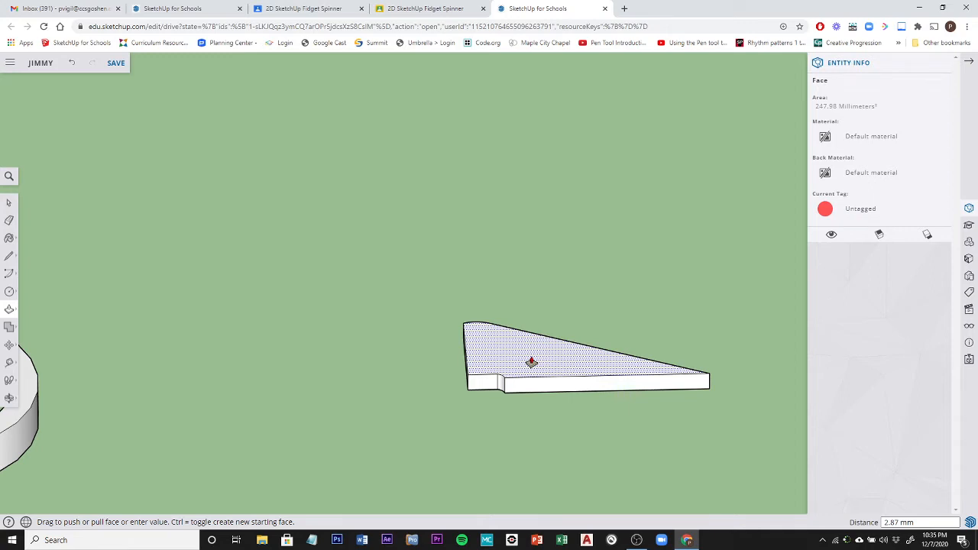
pyautogui.moveTo(531, 362)
pyautogui.mouseDown()
pyautogui.moveTo(405, 387)
pyautogui.moveTo(23, 429)
pyautogui.moveTo(522, 343)
pyautogui.moveTo(518, 362)
pyautogui.mouseUp()
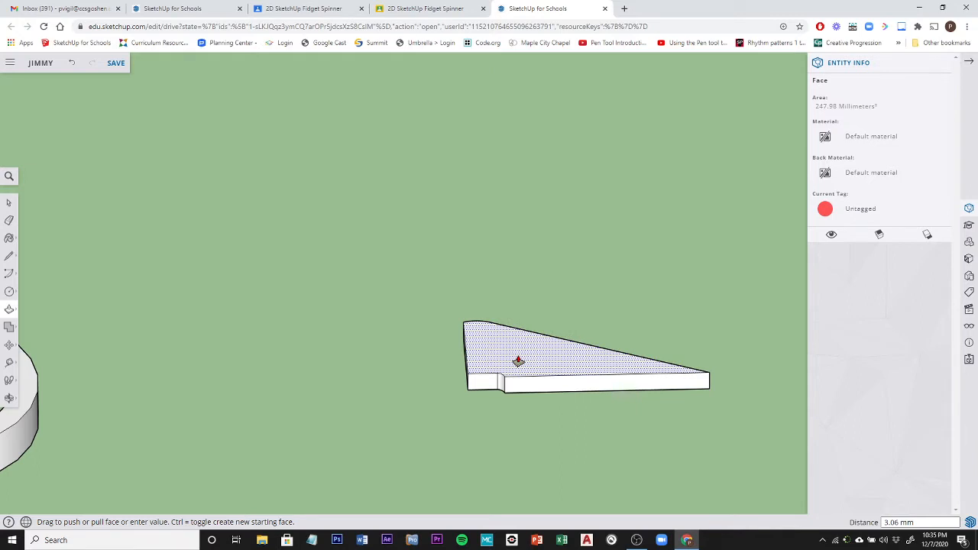
pyautogui.moveTo(518, 362); pyautogui.dragTo(517, 356)
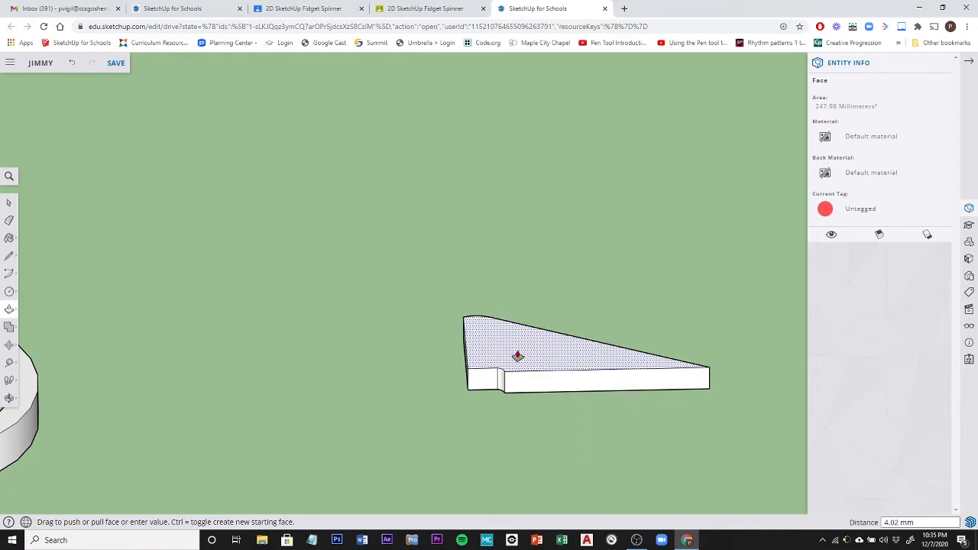
pyautogui.write('3.5')
pyautogui.press('Return')
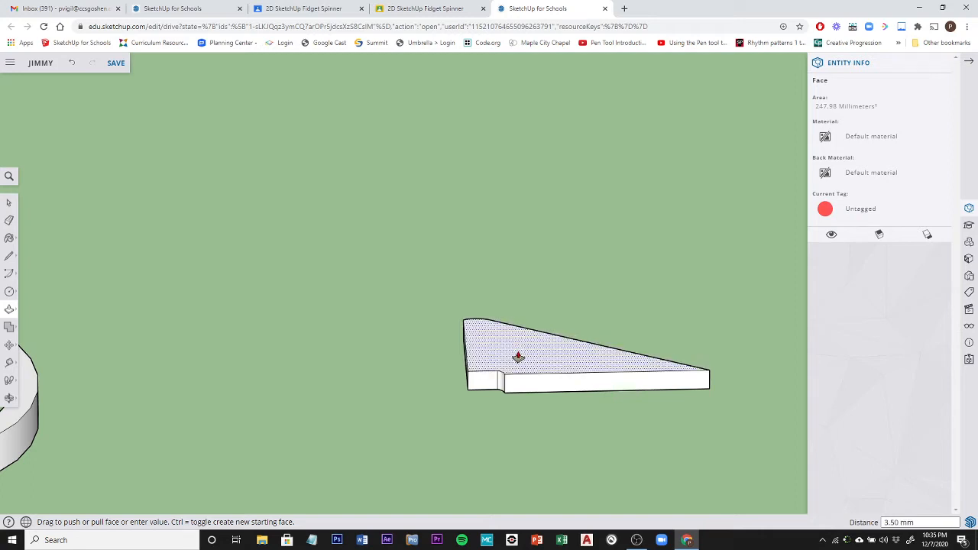
# - Select the whole extruded blade, with all its faces and edges, and make it a group
pyautogui.press('o')
pyautogui.moveTo(382, 328); pyautogui.dragTo(203, 262)
pyautogui.moveTo(203, 262); pyautogui.dragTo(661, 229, button='middle')
pyautogui.moveTo(359, 352); pyautogui.dragTo(431, 349, button='middle')
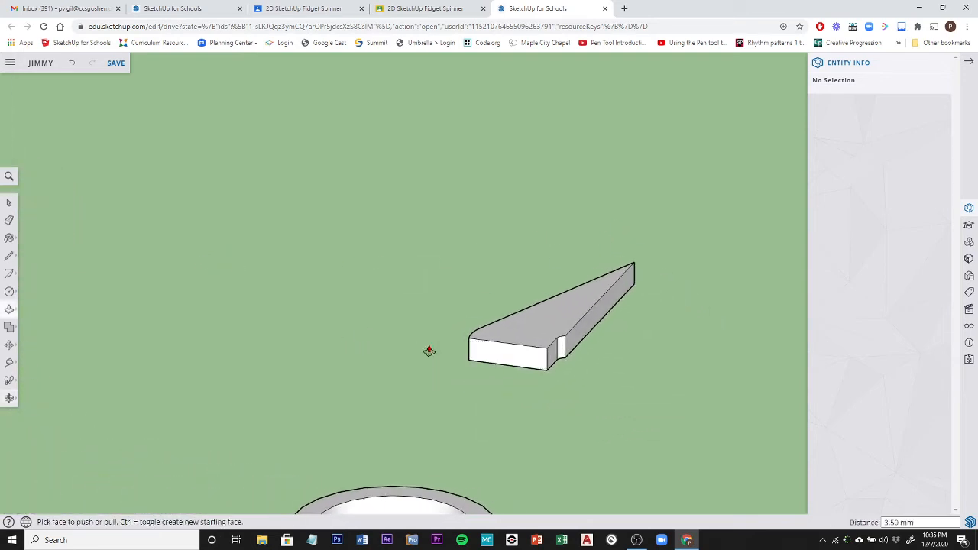
pyautogui.moveTo(673, 176); pyautogui.dragTo(23, 255, button='middle')
pyautogui.click(10, 204)
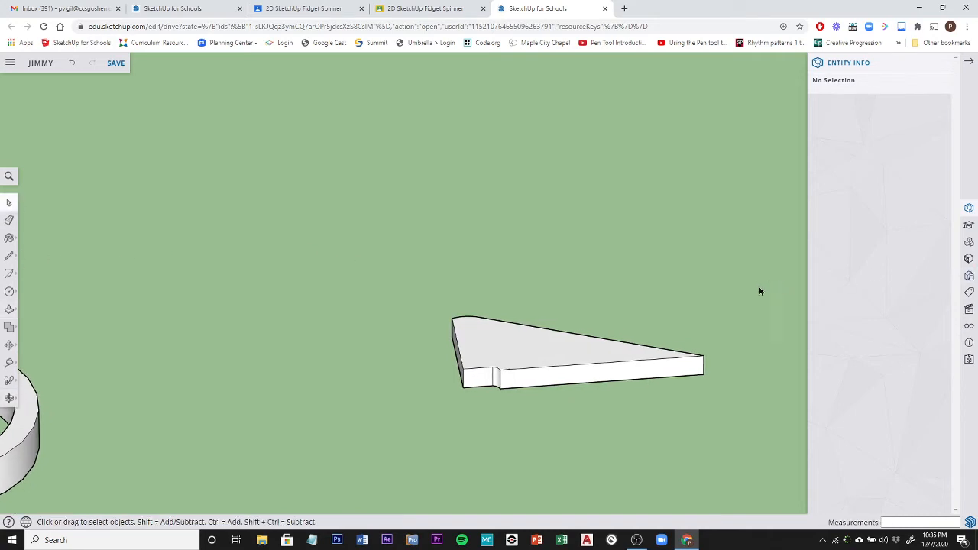
pyautogui.moveTo(489, 413); pyautogui.dragTo(402, 417)
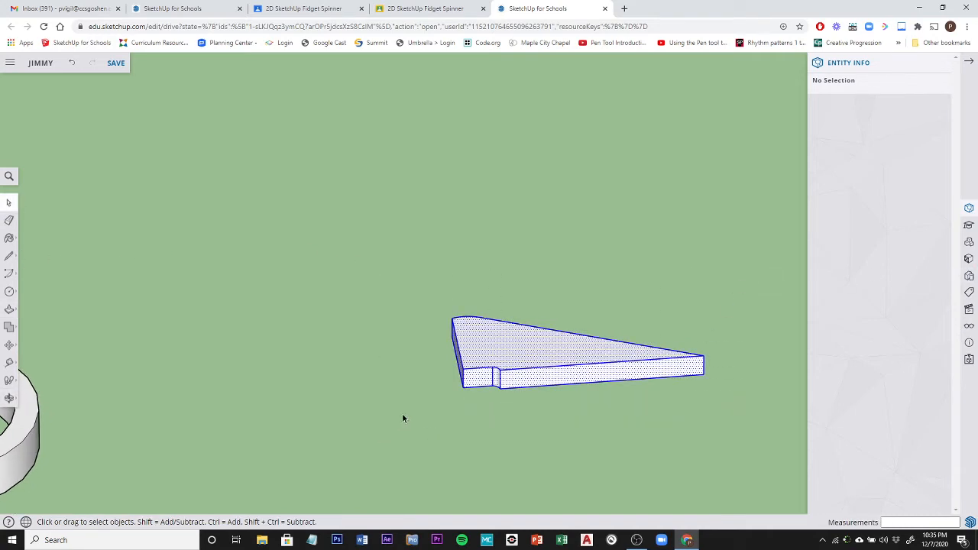
pyautogui.rightClick(536, 350)
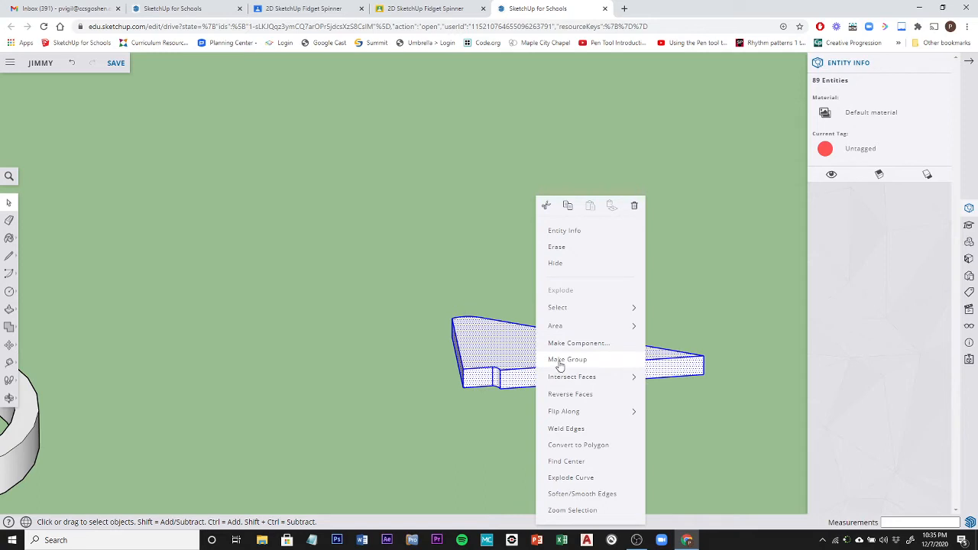
pyautogui.click(567, 359)
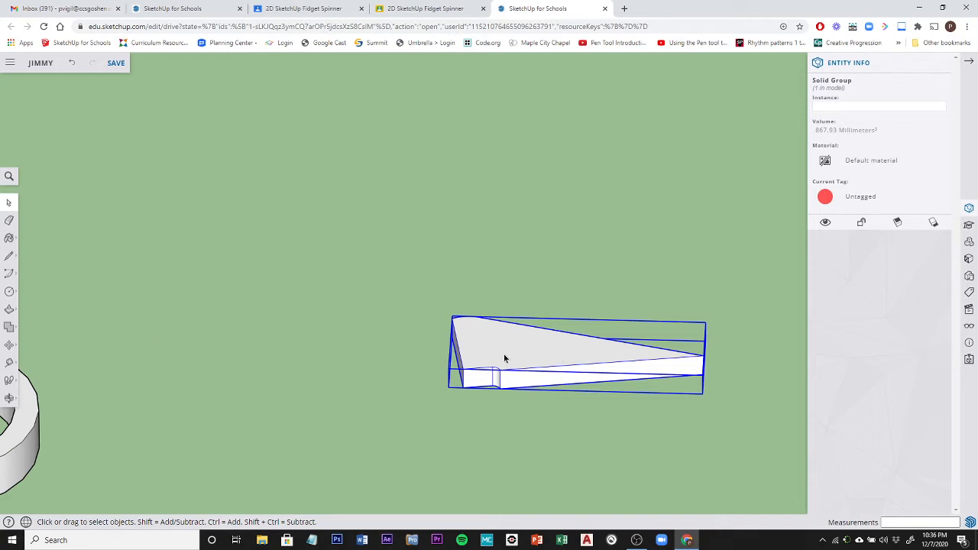
# - Copy the blade group with the Move tool to open space beside the original, about 40 mm away
pyautogui.click(9, 345)
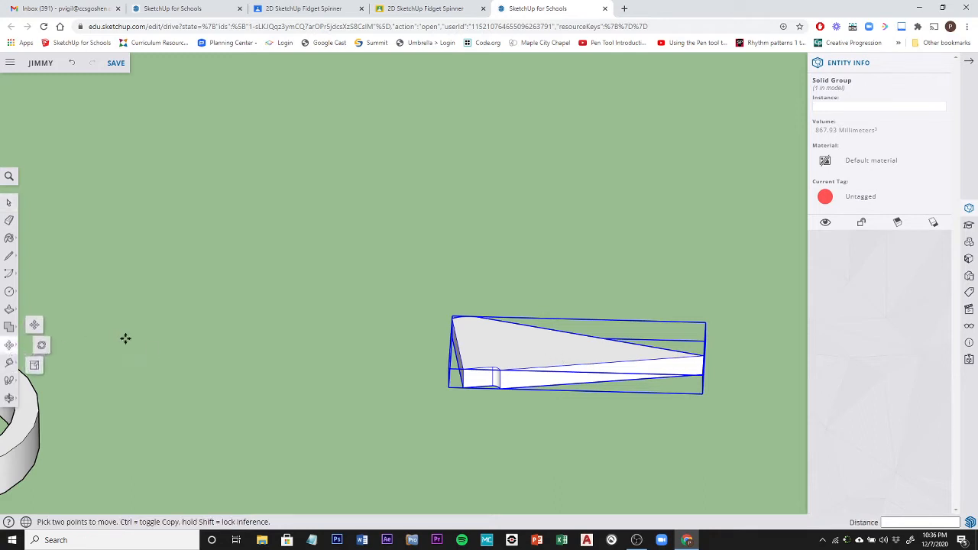
pyautogui.click(36, 326)
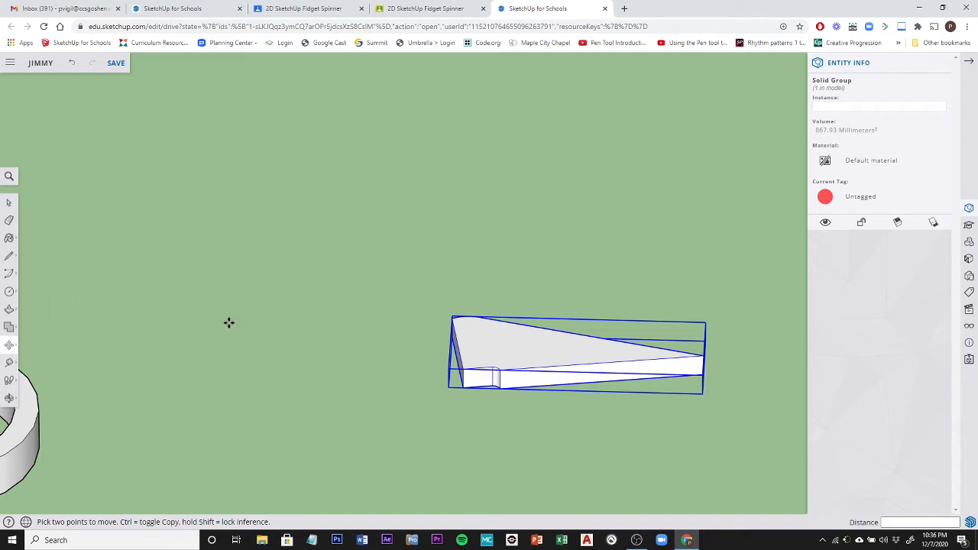
pyautogui.press('ctrl')
pyautogui.click(475, 352)
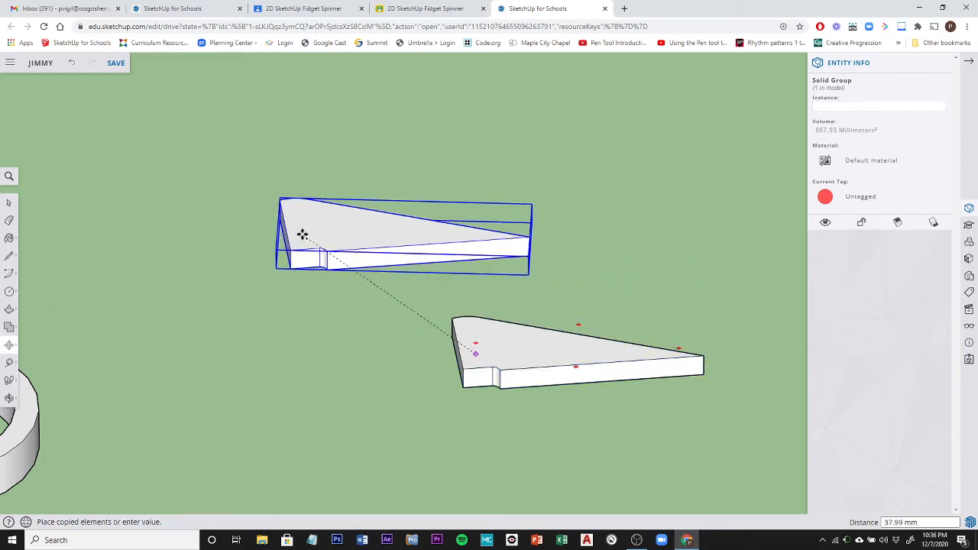
pyautogui.click(301, 231)
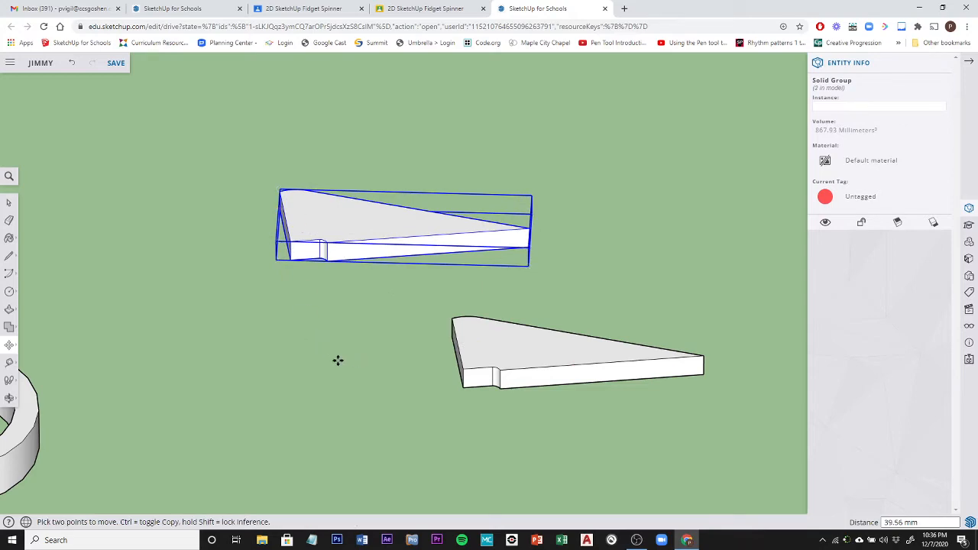
pyautogui.moveTo(338, 360); pyautogui.dragTo(283, 367, button='middle')
pyautogui.press('m')
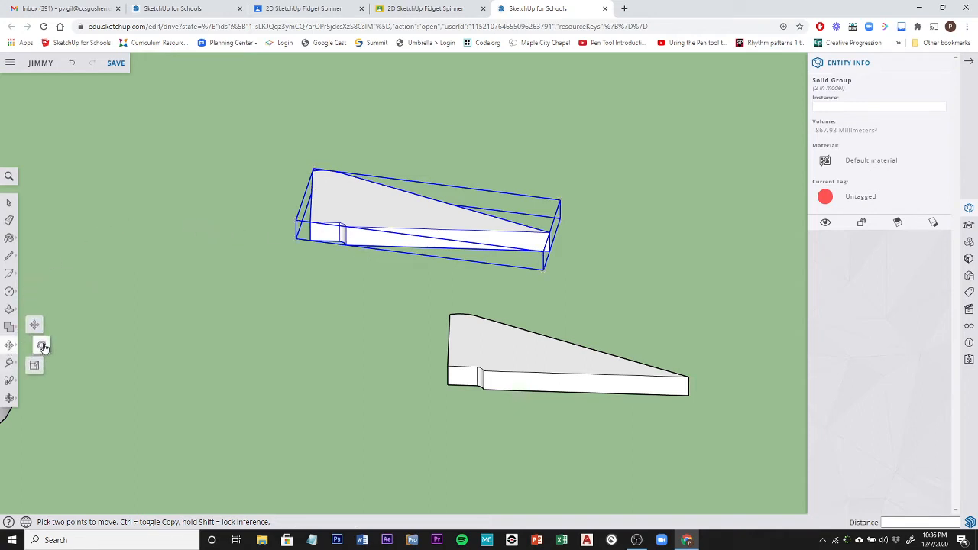
pyautogui.click(38, 346)
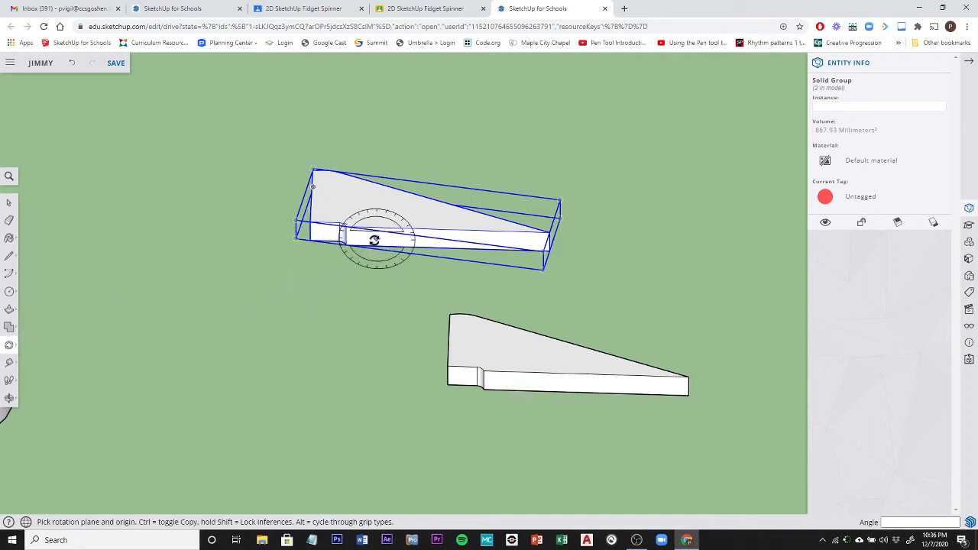
pyautogui.moveTo(363, 267); pyautogui.dragTo(430, 153, button='middle')
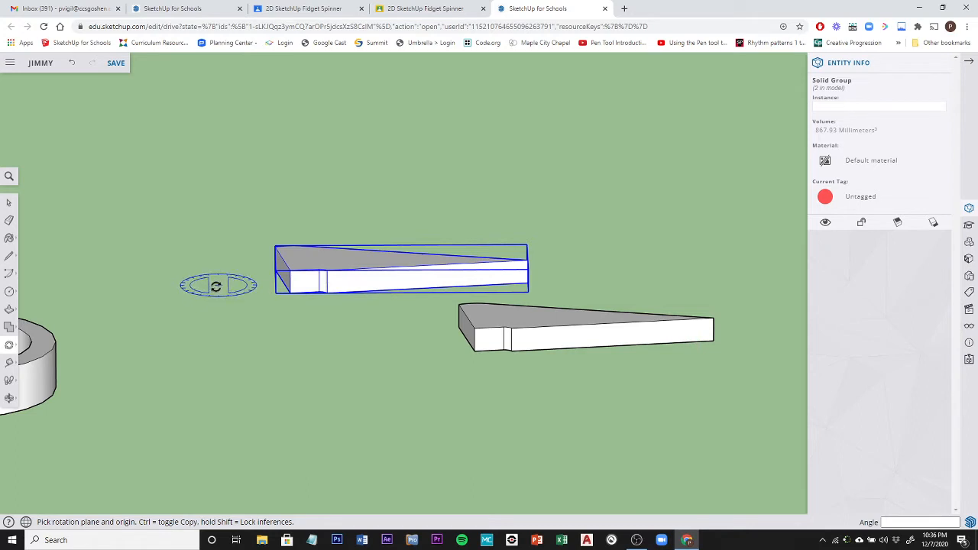
pyautogui.press('Left')
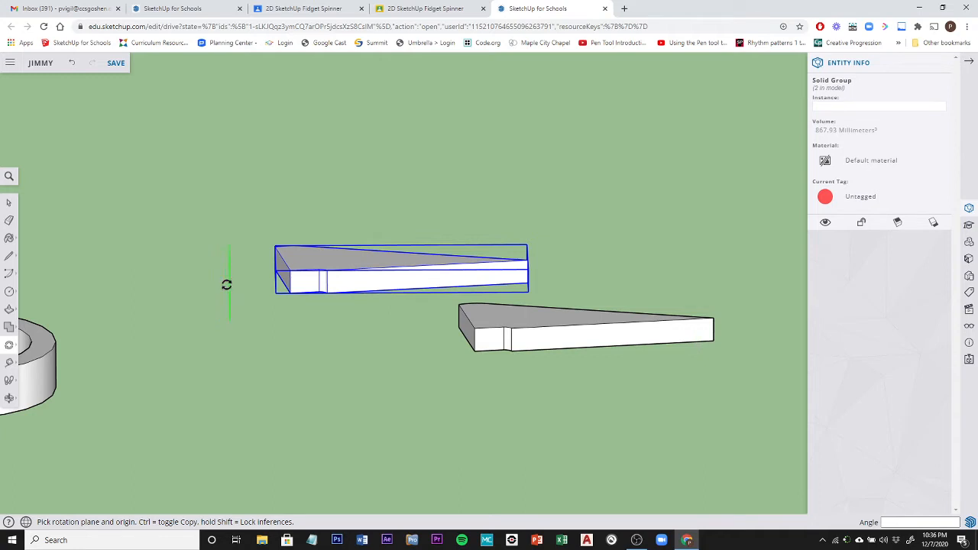
pyautogui.moveTo(218, 281); pyautogui.dragTo(367, 406, button='middle')
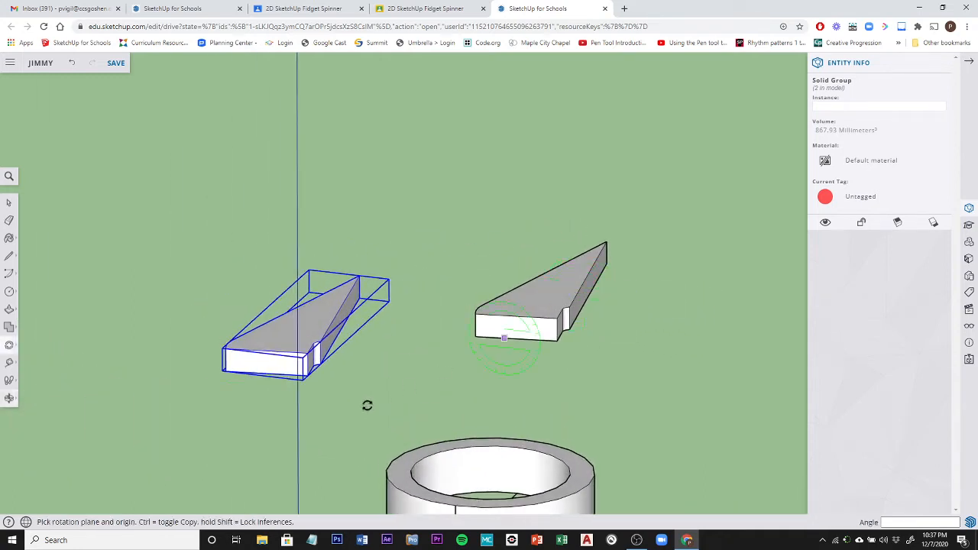
pyautogui.click(220, 370)
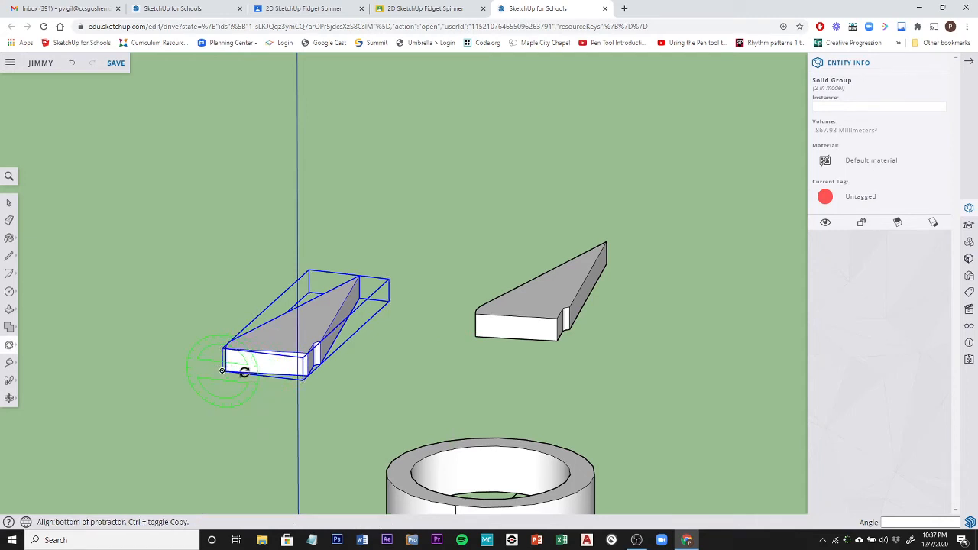
pyautogui.click(305, 380)
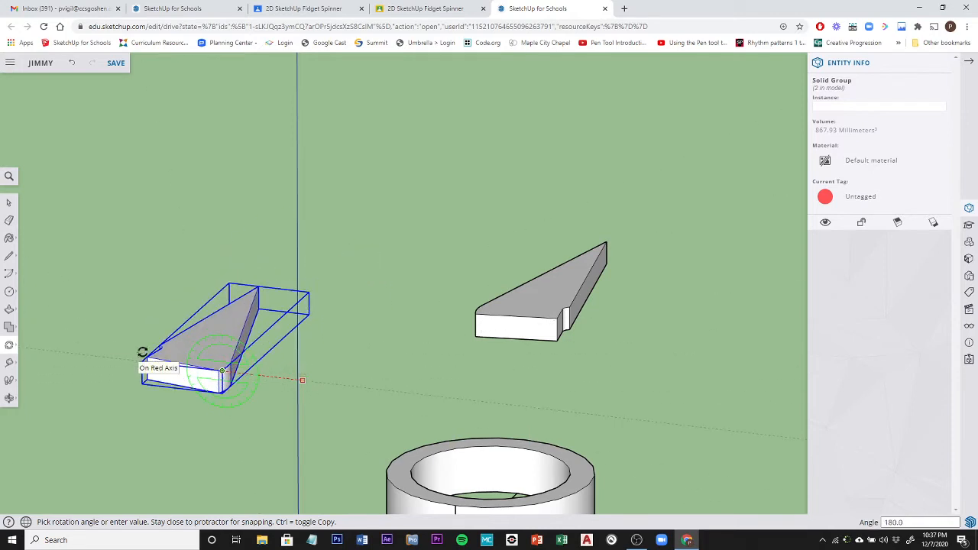
pyautogui.press('Escape')
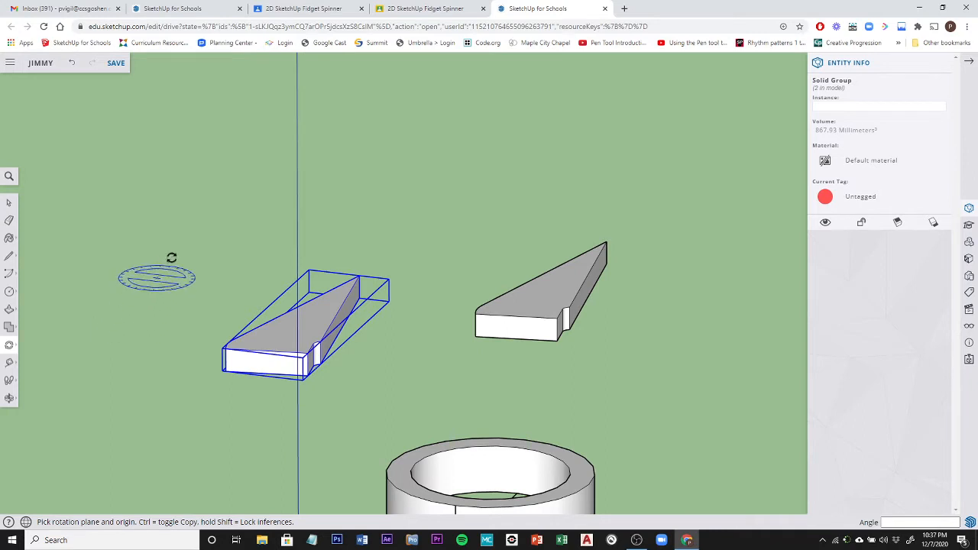
# - Rotate the copied blade group 180 degrees about the green axis, pivoting on the lower corner of its wide end, to flip it over
pyautogui.moveTo(212, 222); pyautogui.dragTo(138, 301, button='middle')
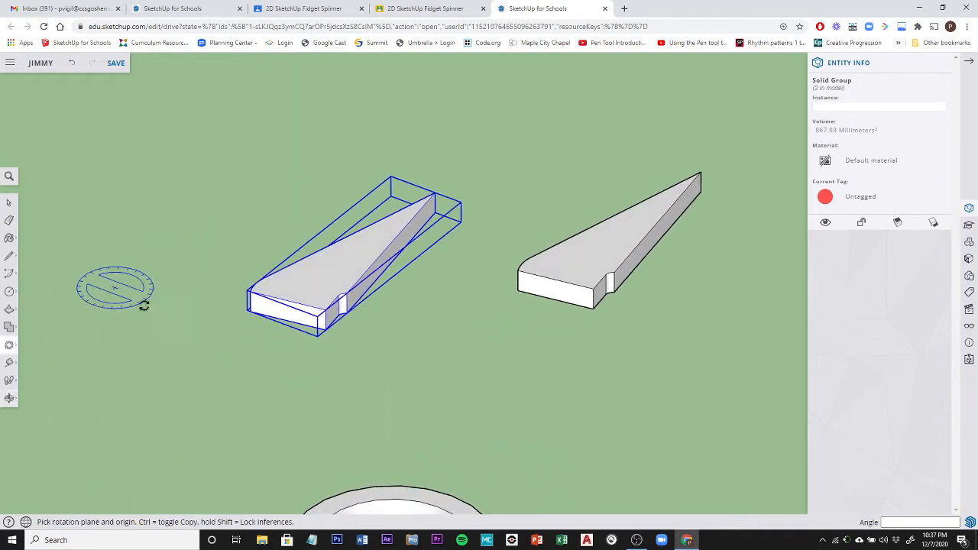
pyautogui.moveTo(146, 268); pyautogui.dragTo(335, 105, button='middle')
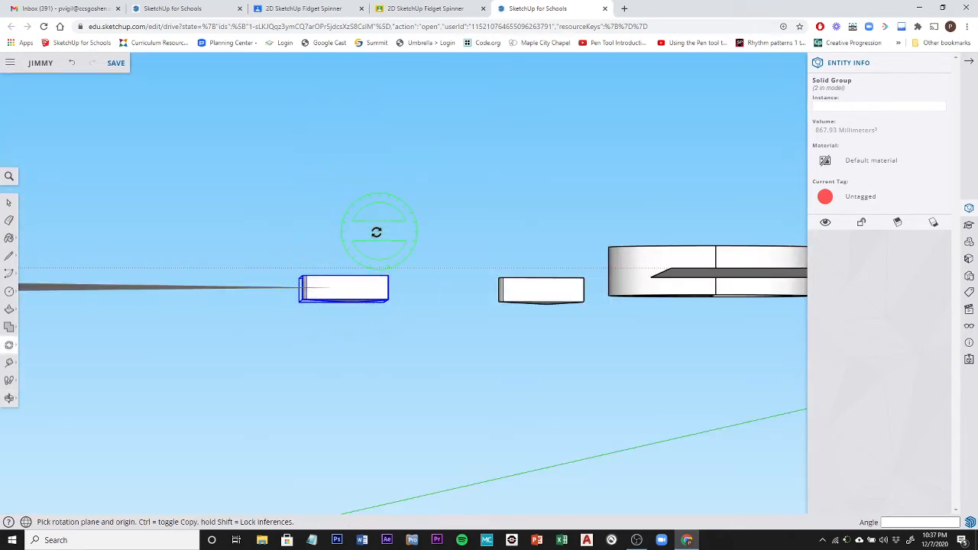
pyautogui.moveTo(376, 231); pyautogui.dragTo(361, 205, button='middle')
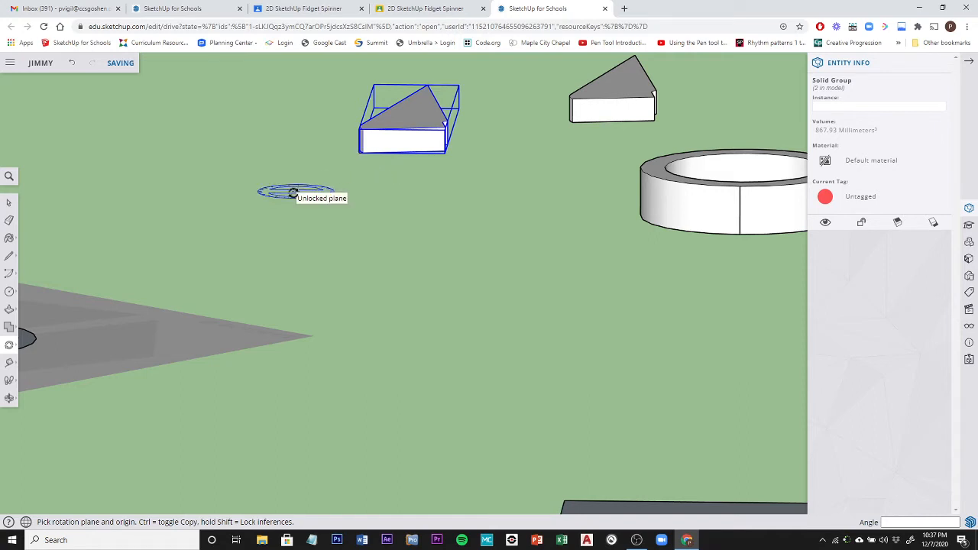
pyautogui.press('Left')
pyautogui.press('Right')
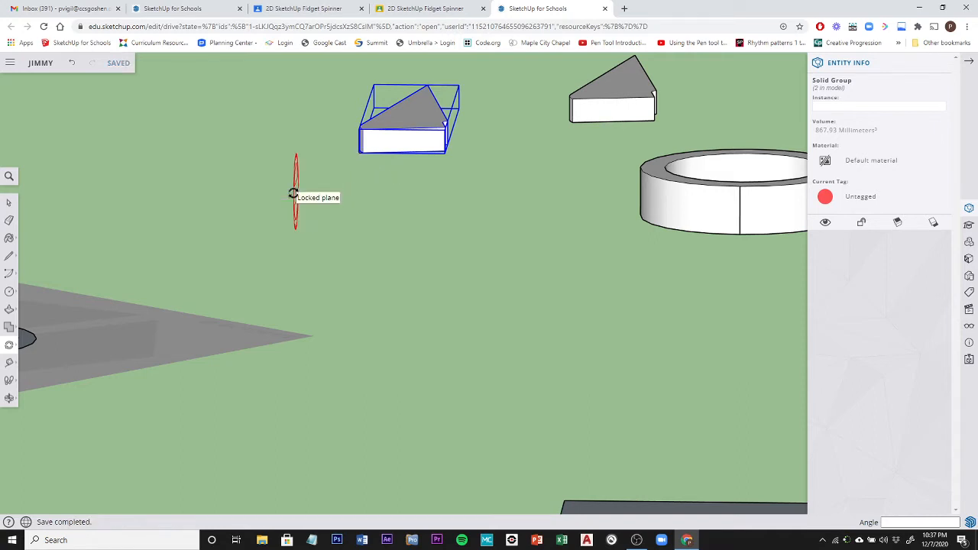
pyautogui.press('Left')
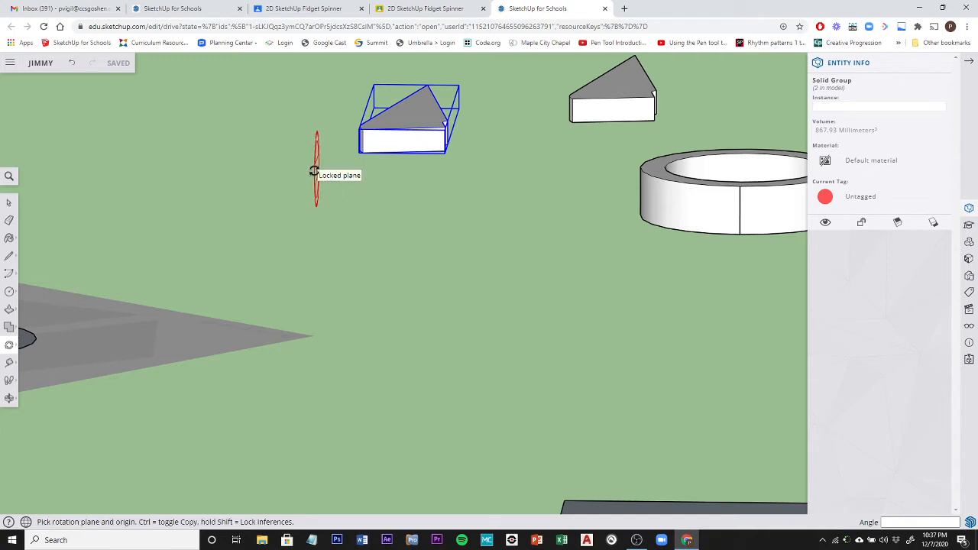
pyautogui.press('Up')
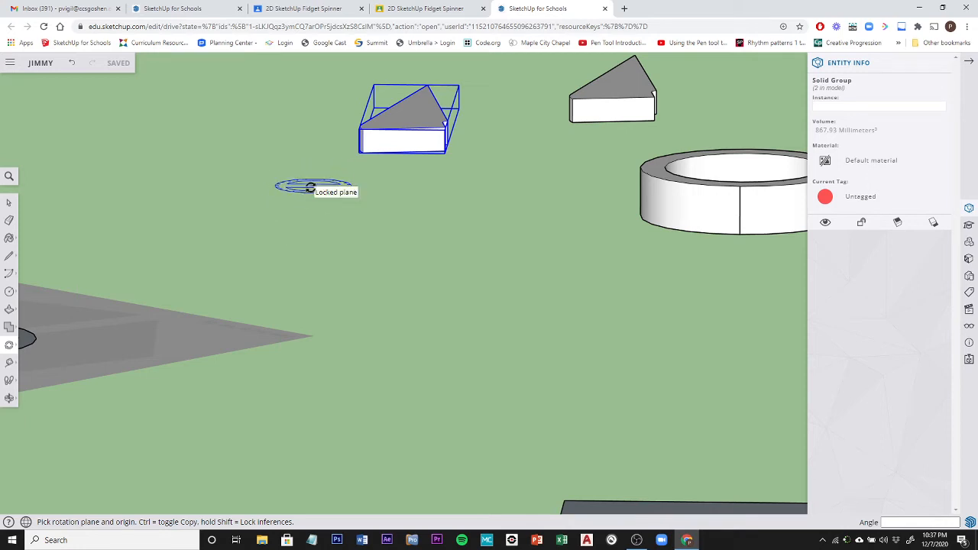
pyautogui.press('Left')
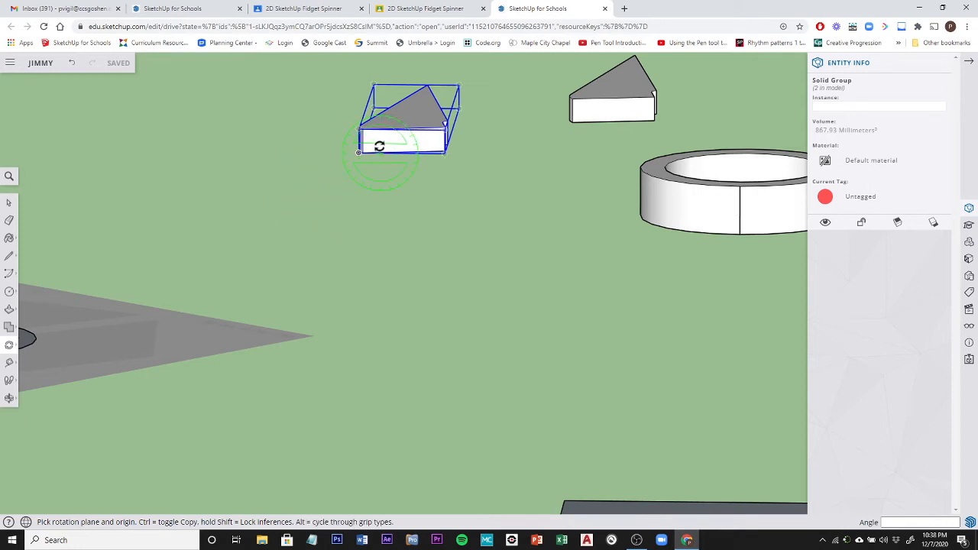
pyautogui.scroll(5, 356, 158)
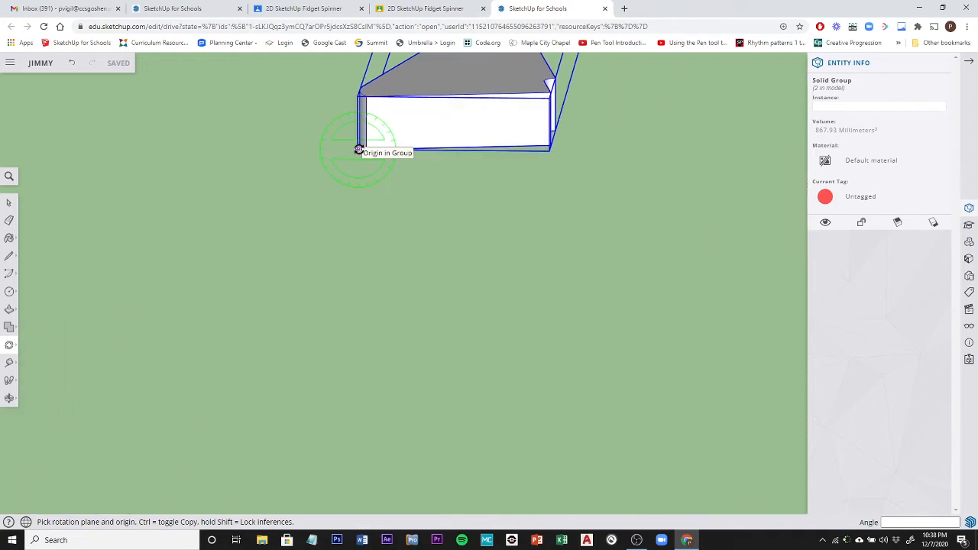
pyautogui.moveTo(358, 149); pyautogui.dragTo(370, 150)
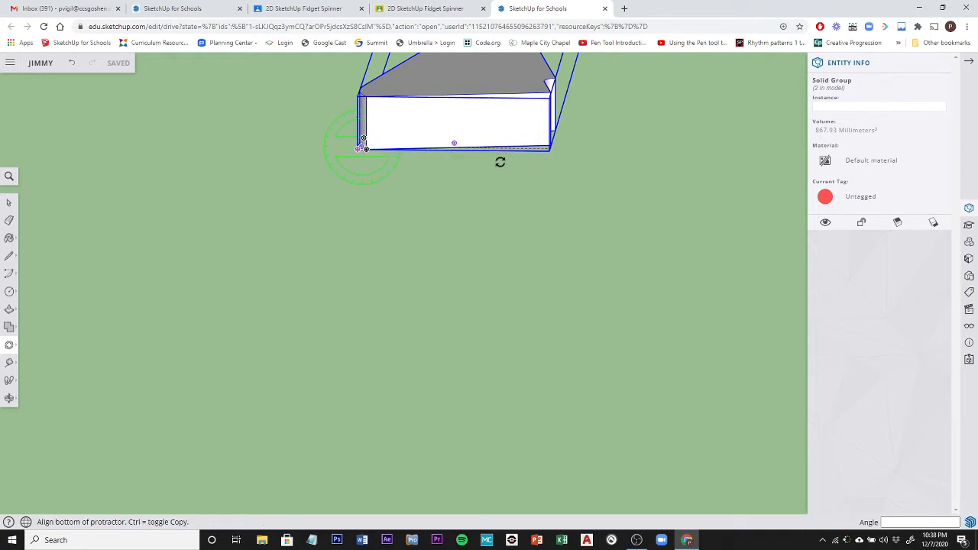
pyautogui.click(551, 148)
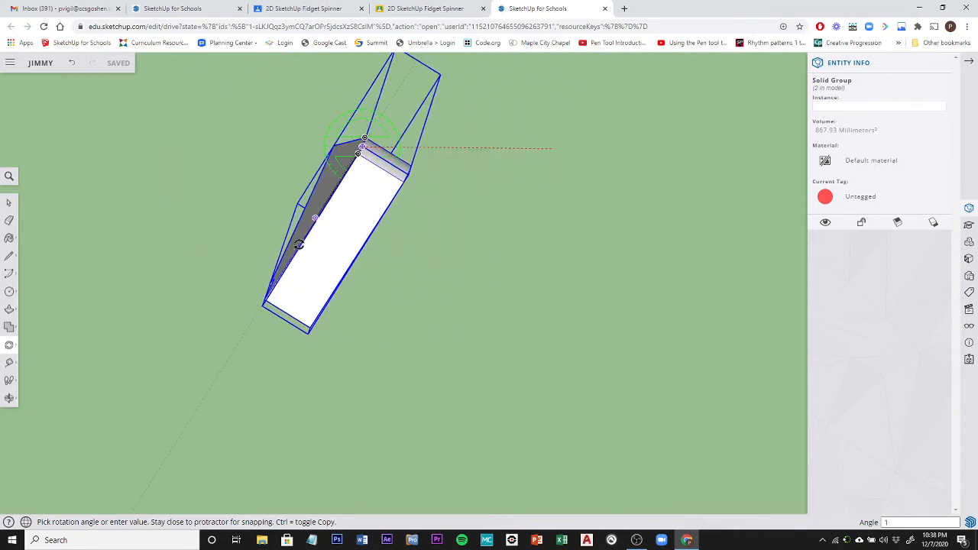
pyautogui.click(299, 245)
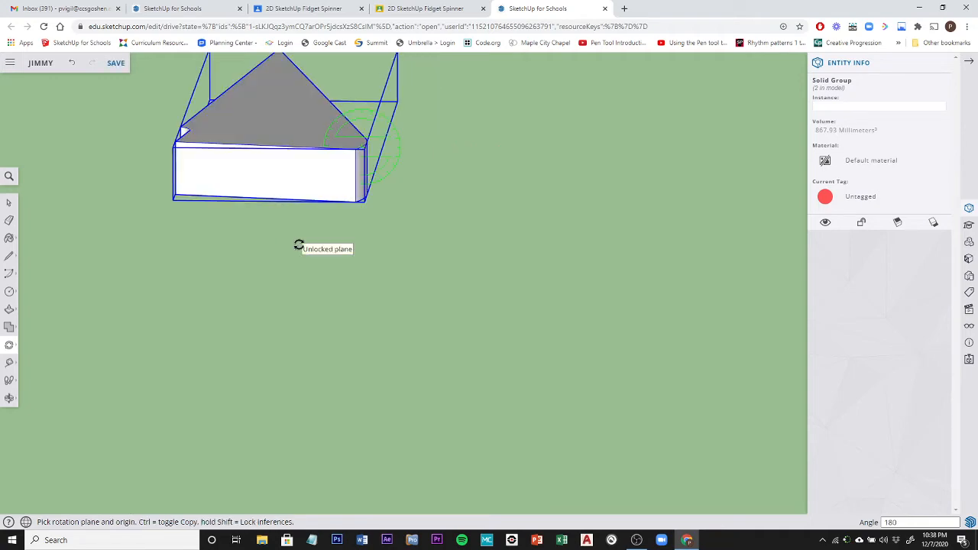
# - Rotate the flipped blade group 180 degrees in the horizontal plane about the rounded corner of its wide end
pyautogui.moveTo(515, 187); pyautogui.dragTo(158, 263, button='middle')
pyautogui.scroll(-3, 158, 262)
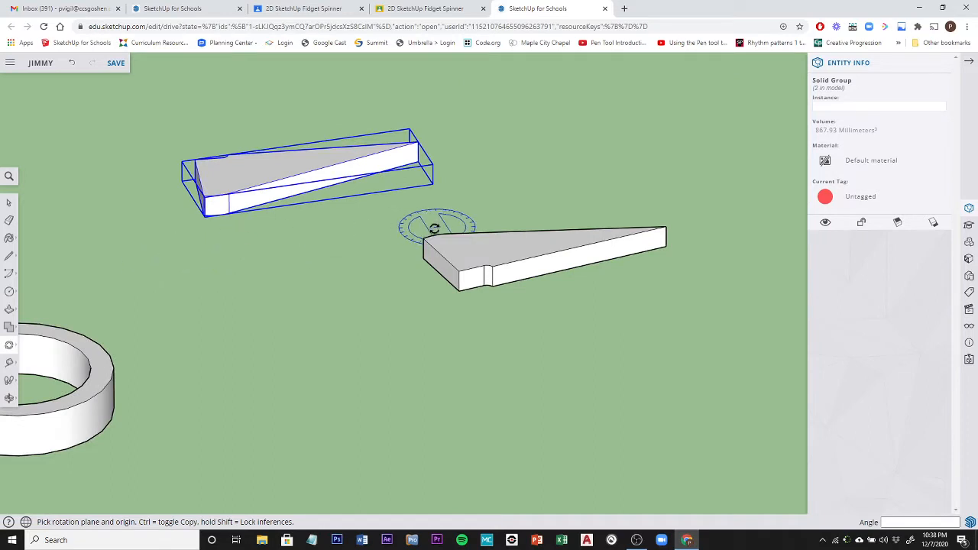
pyautogui.moveTo(435, 224)
pyautogui.mouseDown(button='middle')
pyautogui.moveTo(417, 271)
pyautogui.moveTo(367, 295)
pyautogui.mouseUp(button='middle')
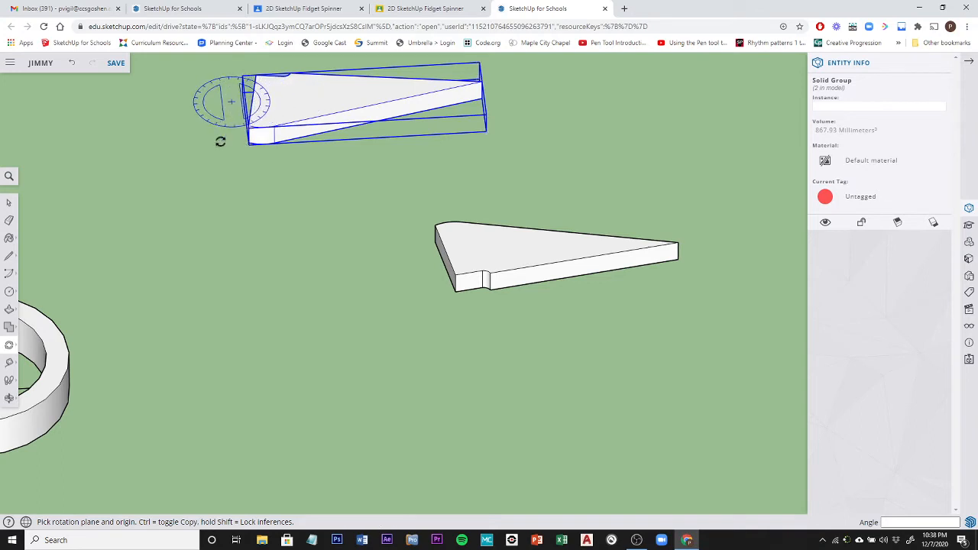
pyautogui.moveTo(554, 124); pyautogui.dragTo(553, 179, button='middle')
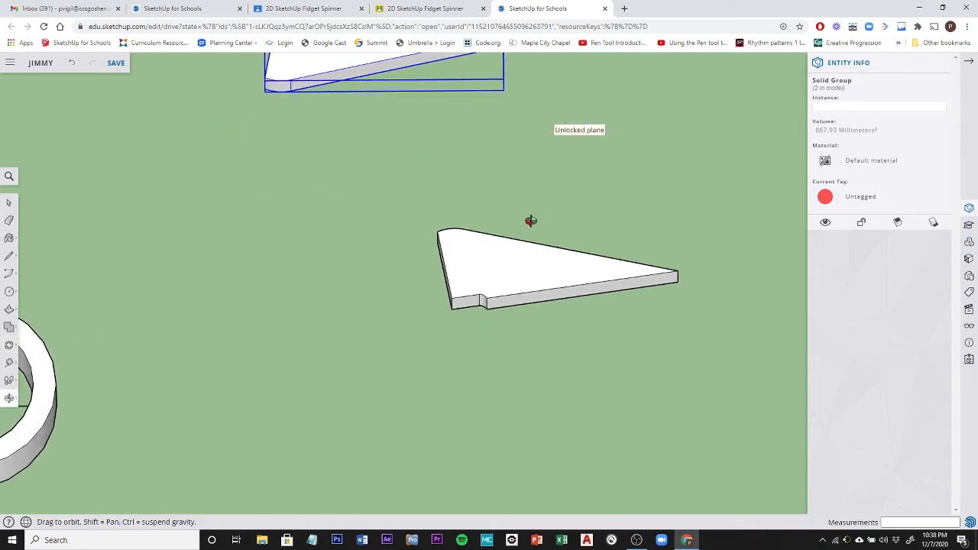
pyautogui.scroll(-5, 518, 212)
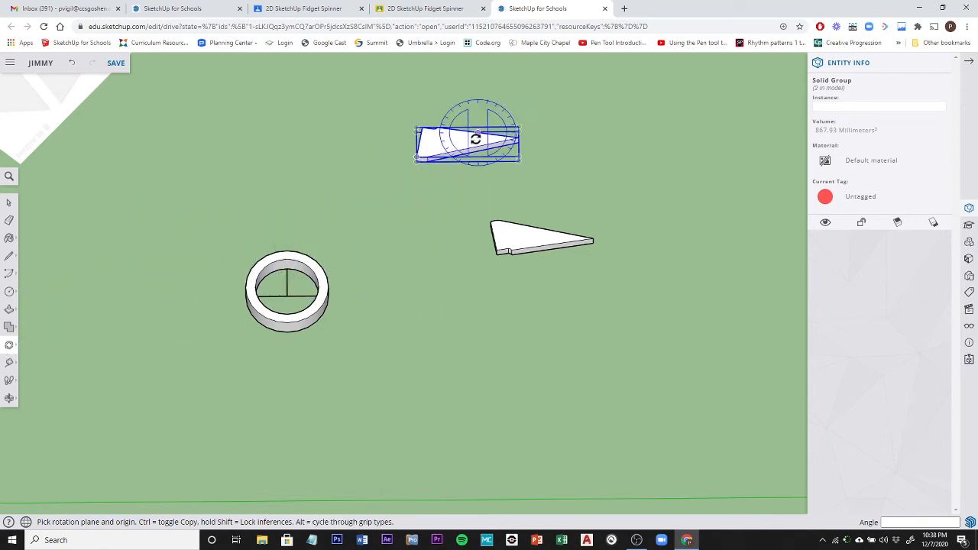
pyautogui.scroll(5, 448, 145)
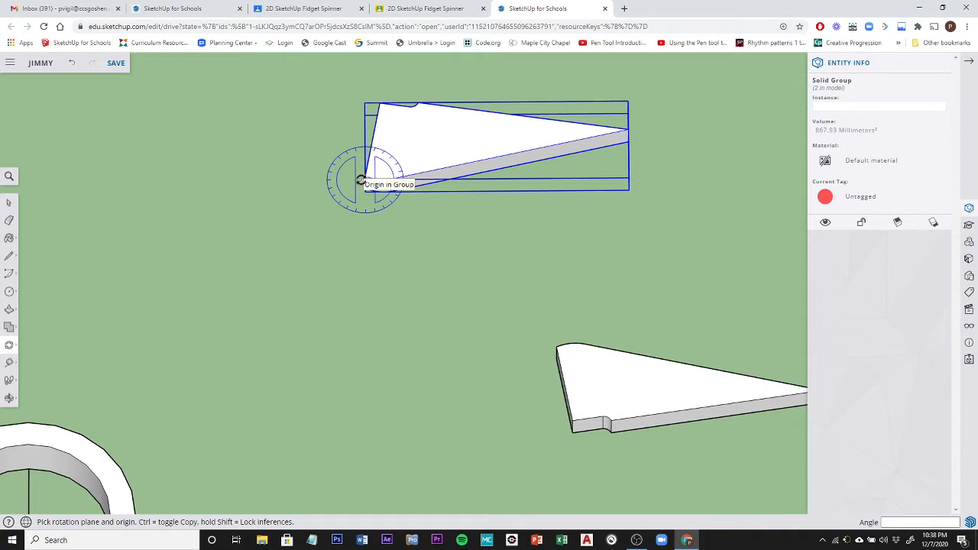
pyautogui.moveTo(361, 180); pyautogui.dragTo(526, 178)
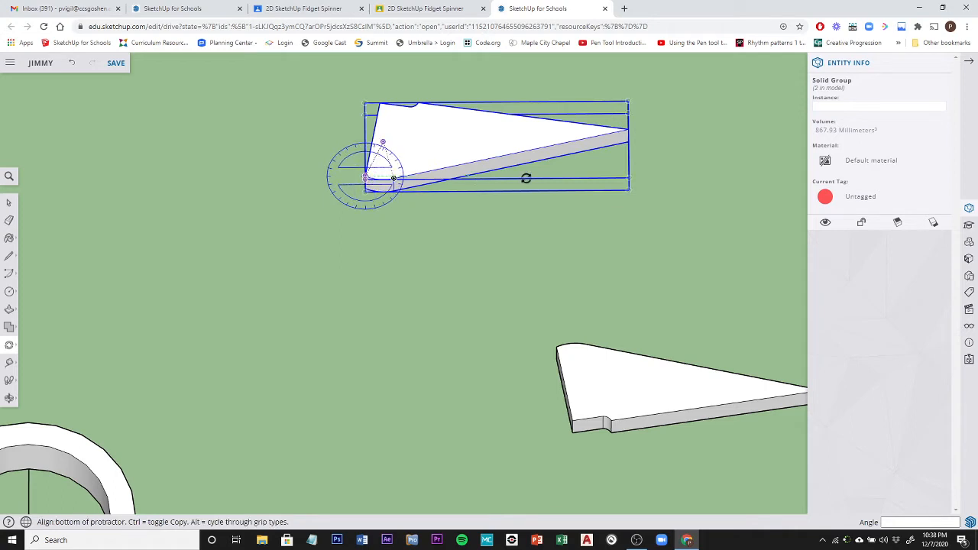
pyautogui.click(627, 179)
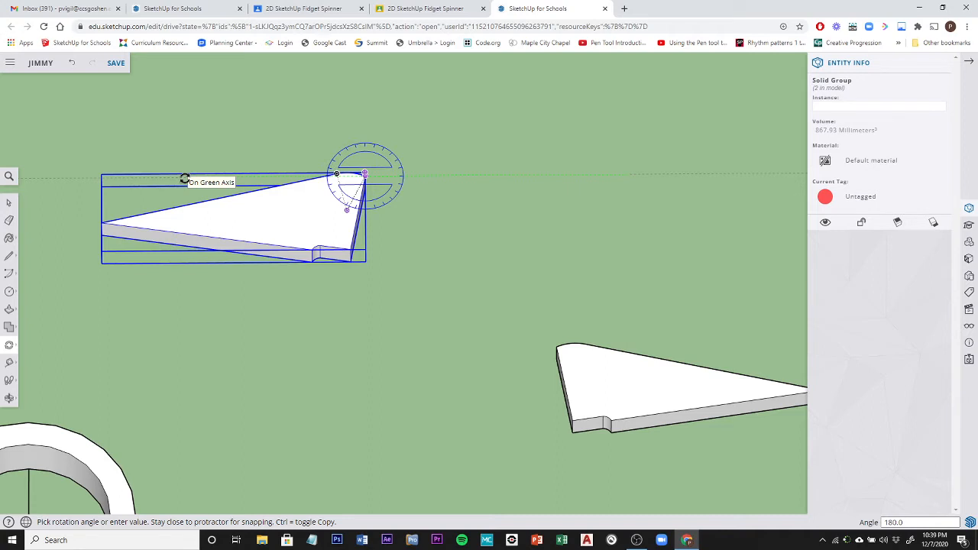
pyautogui.click(184, 179)
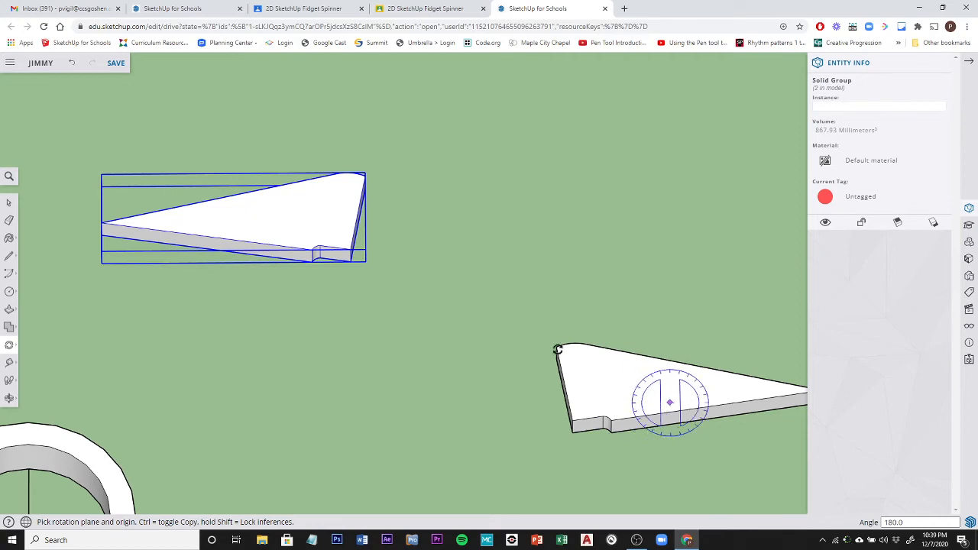
# - Rotate the same blade group 180 degrees about the green axis, pivoting on the lower corner of its wide end on the notched side
pyautogui.moveTo(459, 200); pyautogui.dragTo(299, 184, button='middle')
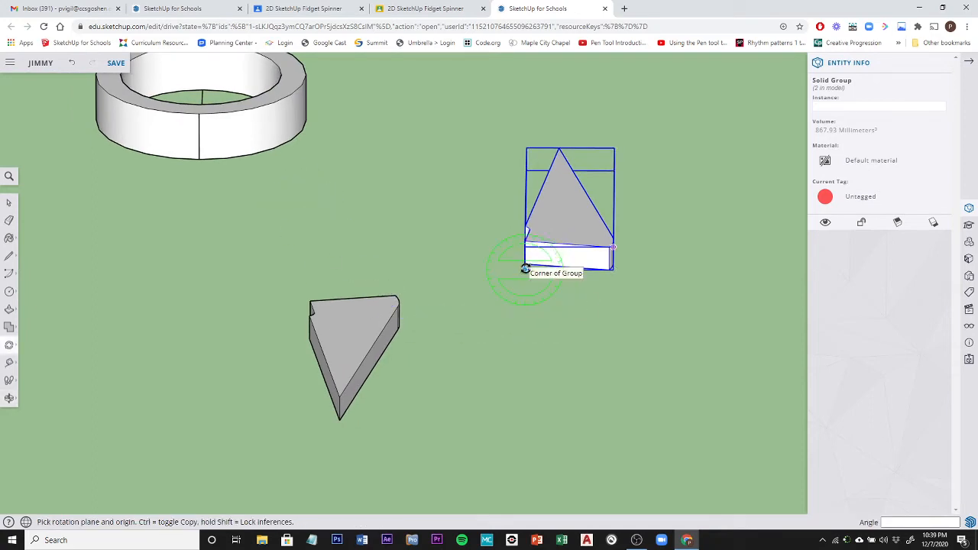
pyautogui.moveTo(526, 269); pyautogui.dragTo(567, 272)
pyautogui.click(614, 271)
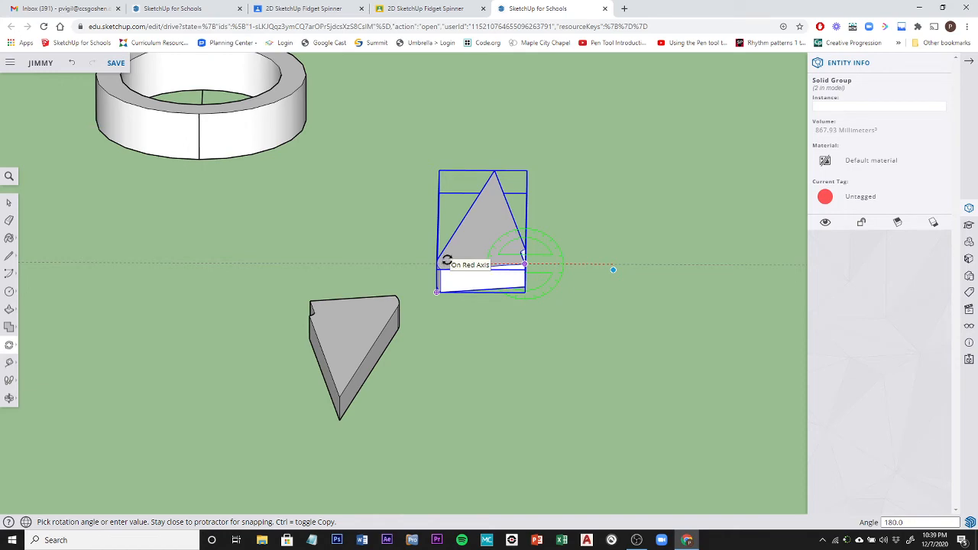
pyautogui.click(447, 260)
pyautogui.moveTo(284, 236); pyautogui.dragTo(586, 255, button='middle')
pyautogui.scroll(-4, 545, 247)
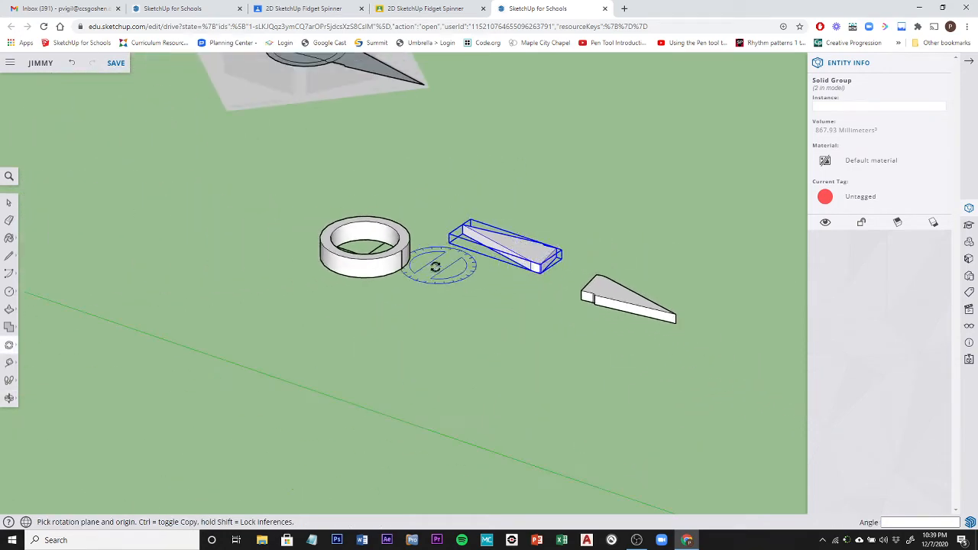
# - Draw a vertical centre line on the flipped blade's wide end face, from the top edge's midpoint to the bottom edge's midpoint
pyautogui.moveTo(435, 267); pyautogui.dragTo(494, 242, button='middle')
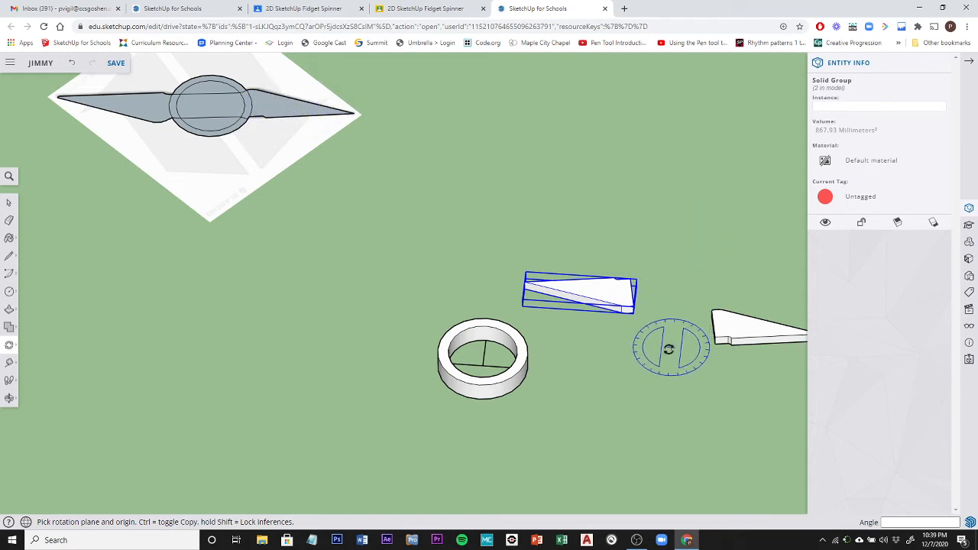
pyautogui.scroll(-2, 657, 286)
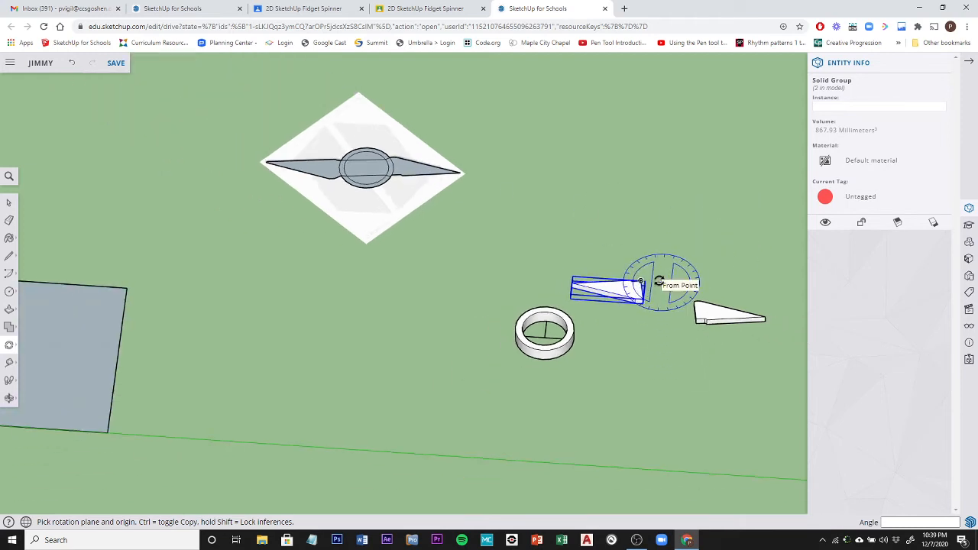
pyautogui.moveTo(659, 281); pyautogui.dragTo(310, 192, button='middle')
pyautogui.scroll(3, 556, 304)
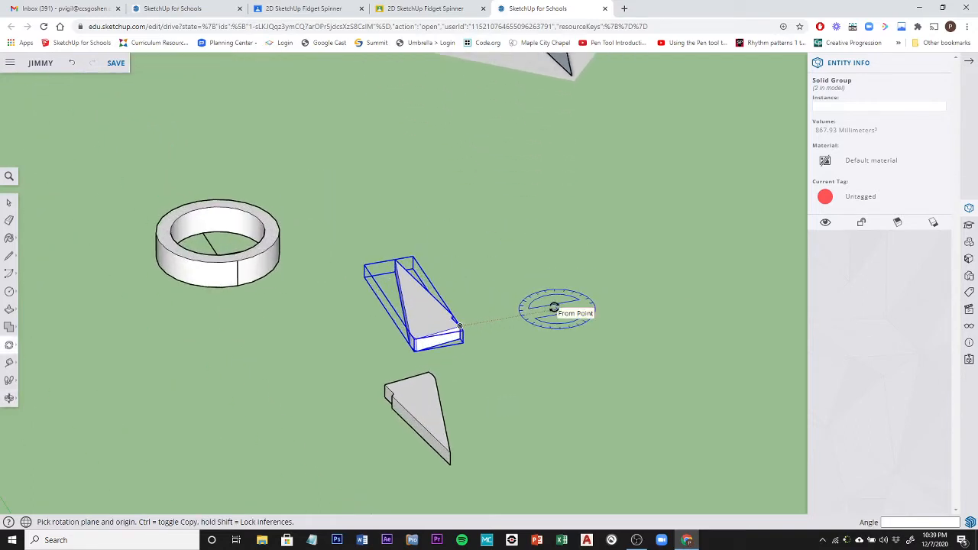
pyautogui.scroll(4, 556, 304)
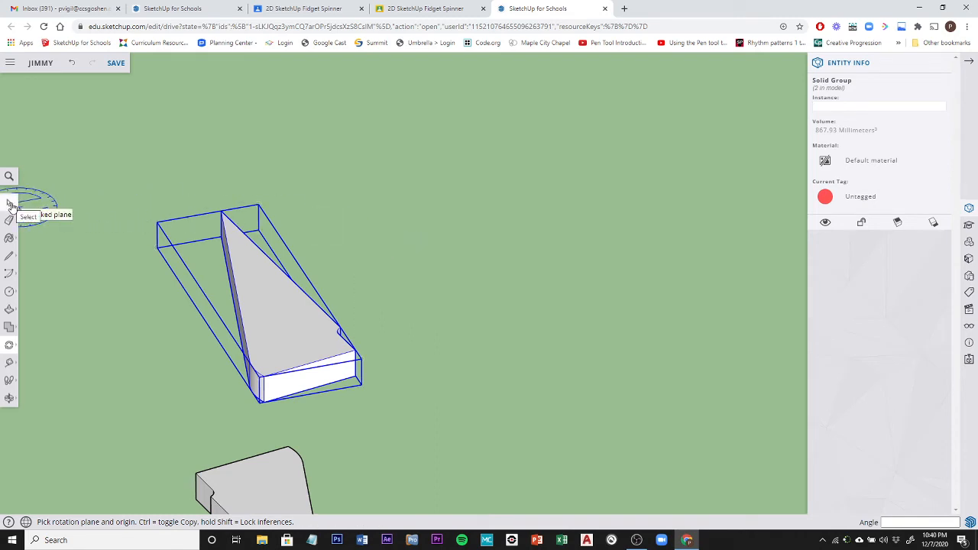
pyautogui.click(9, 258)
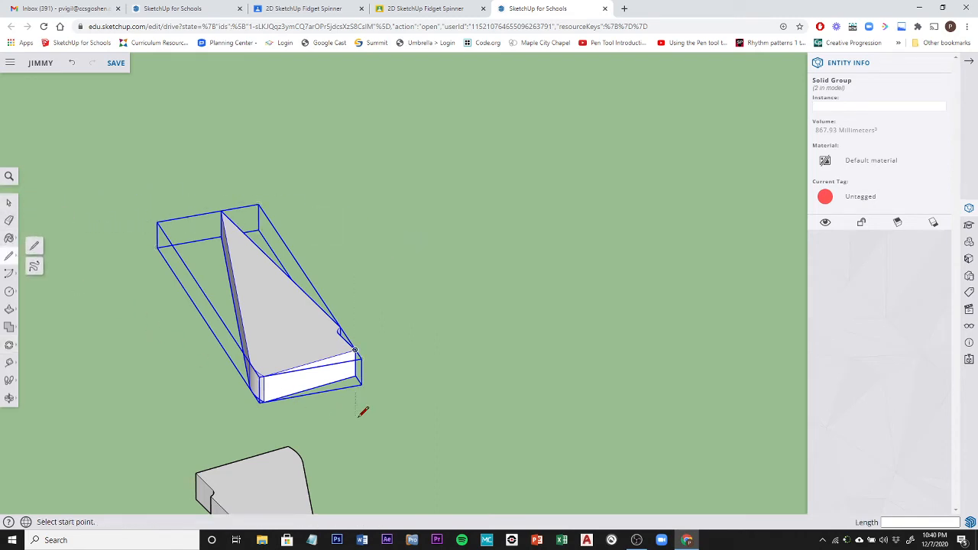
pyautogui.moveTo(363, 413); pyautogui.dragTo(295, 364, button='middle')
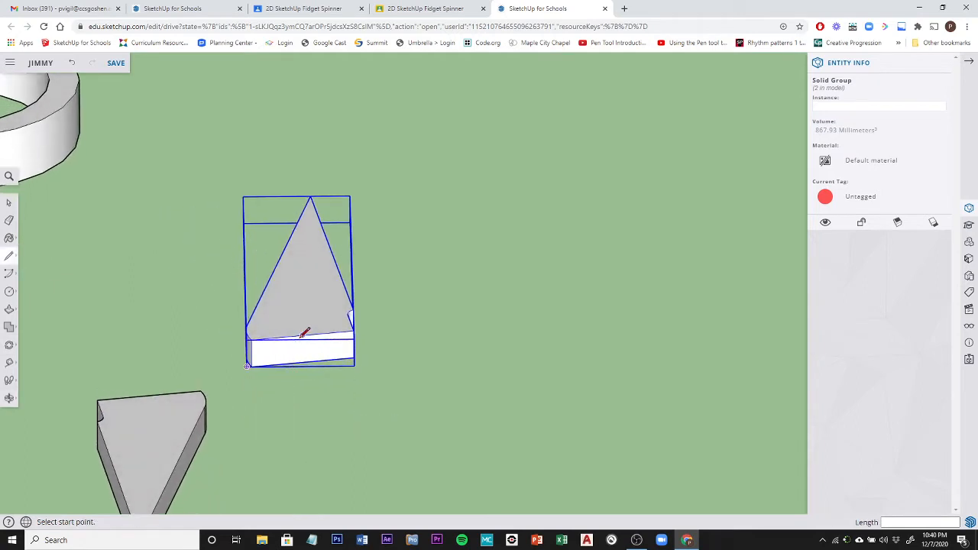
pyautogui.scroll(5, 306, 331)
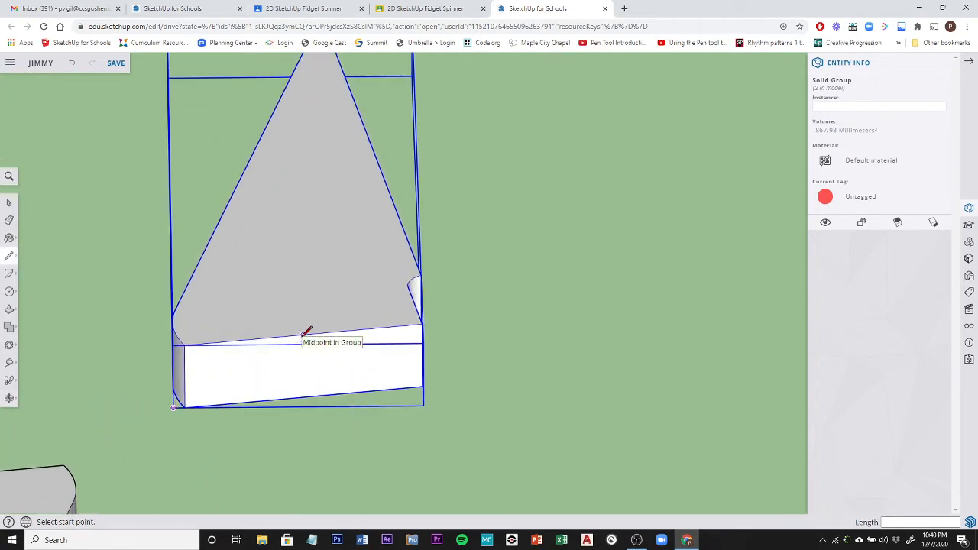
pyautogui.click(304, 334)
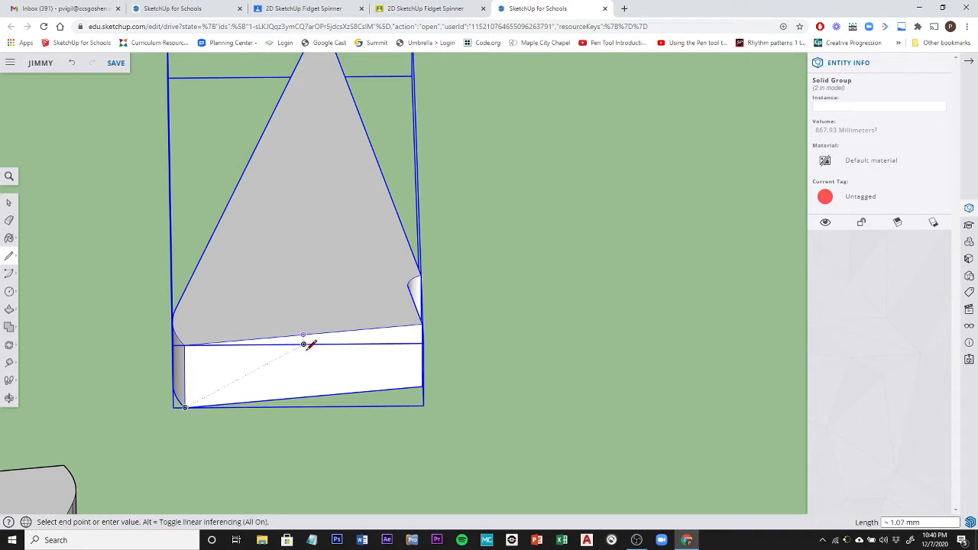
pyautogui.click(303, 397)
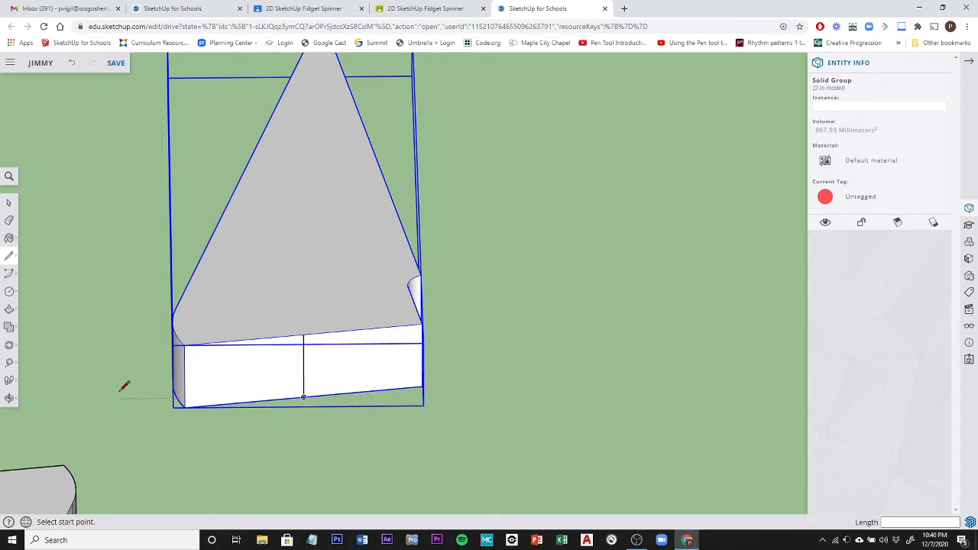
# - Draw a matching vertical centre line between the top and bottom edge midpoints on the other blade's wide end face
pyautogui.moveTo(124, 387); pyautogui.dragTo(406, 354, button='middle')
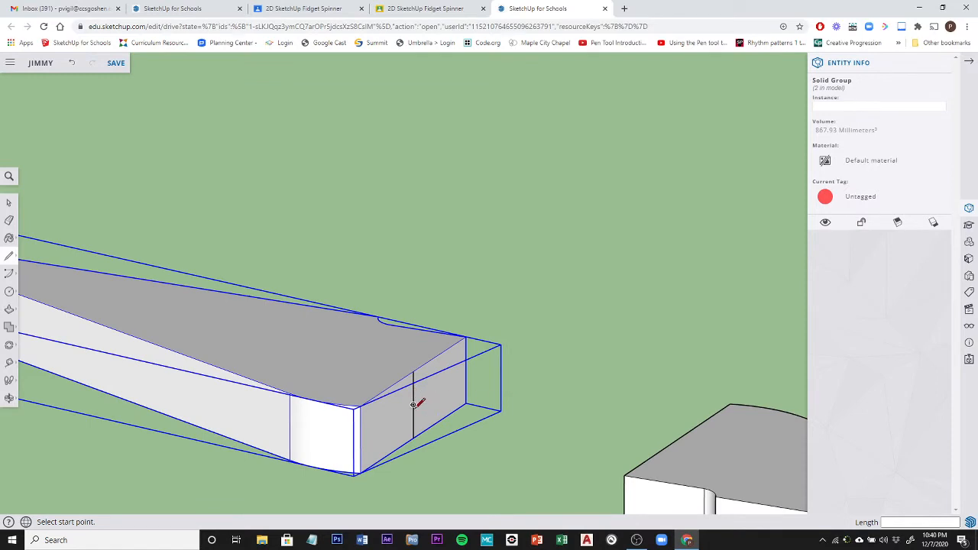
pyautogui.moveTo(52, 349); pyautogui.dragTo(709, 337, button='middle')
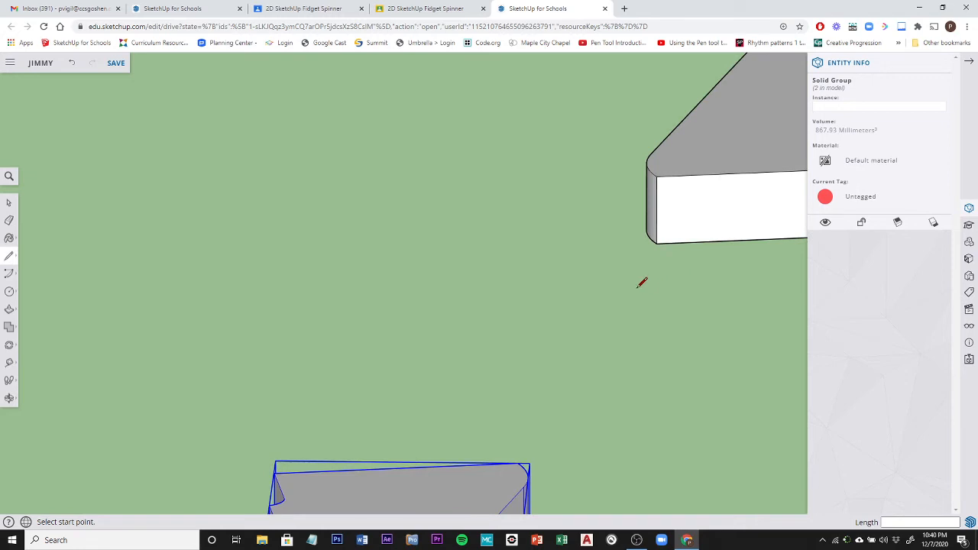
pyautogui.keyDown('shift'); pyautogui.moveTo(640, 284); pyautogui.dragTo(310, 301, button='middle'); pyautogui.keyUp('shift')
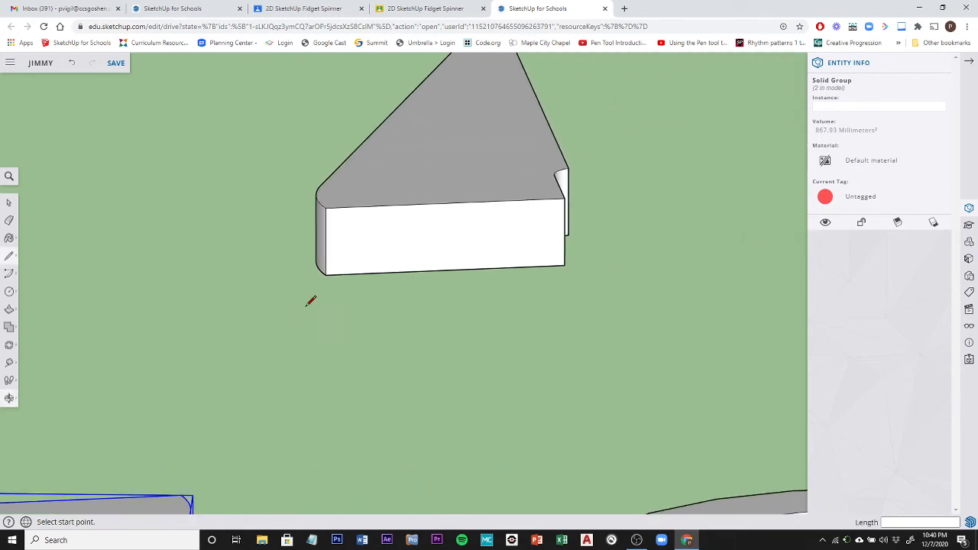
pyautogui.click(445, 204)
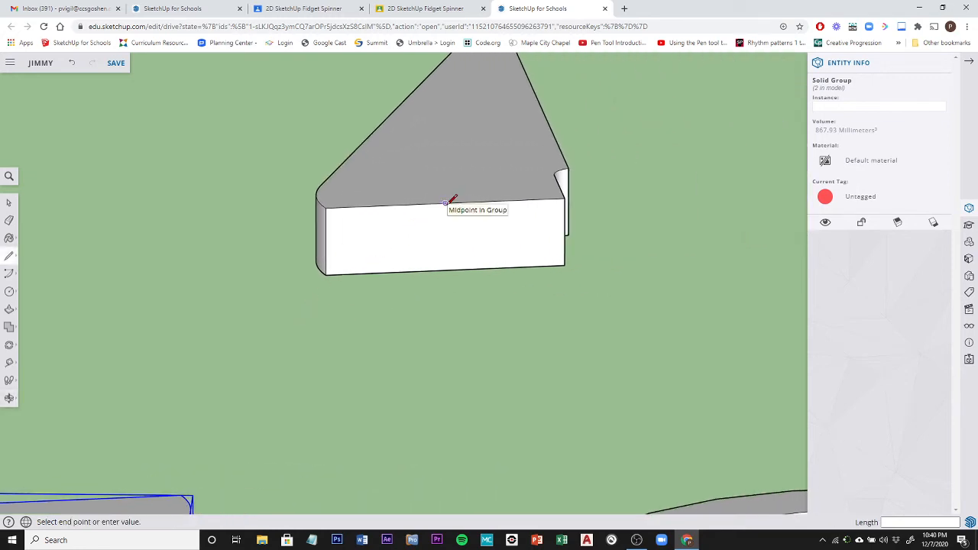
pyautogui.click(449, 269)
pyautogui.moveTo(539, 273); pyautogui.dragTo(219, 295, button='middle')
pyautogui.scroll(-3, 219, 295)
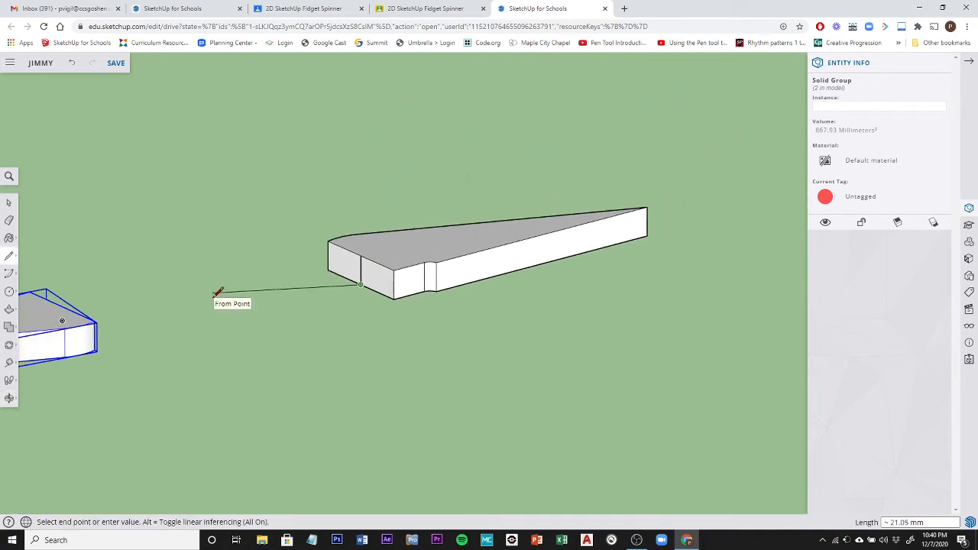
pyautogui.press('Escape')
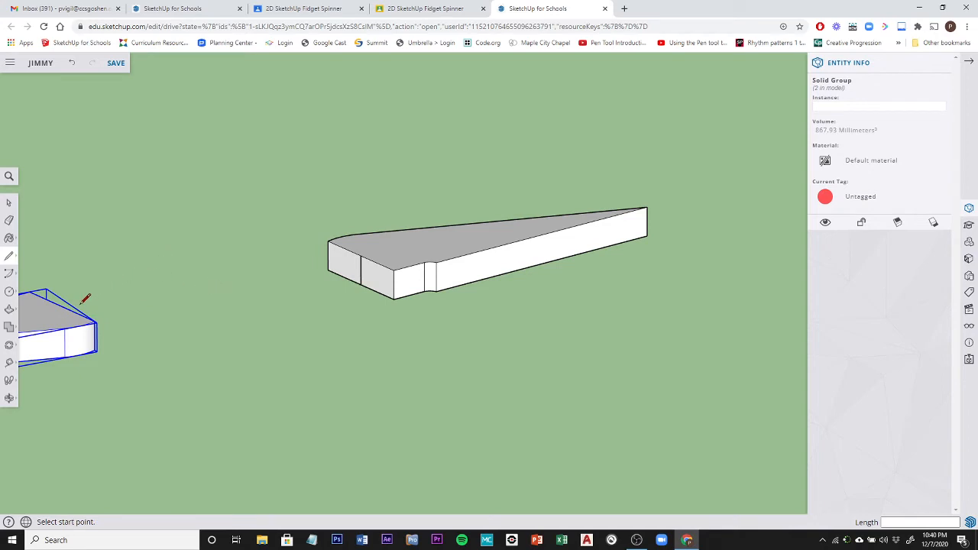
# - Move the original blade group by the midpoint of its end-face centre line onto the midpoint of the bearing ring's vertical outer edge
pyautogui.click(9, 345)
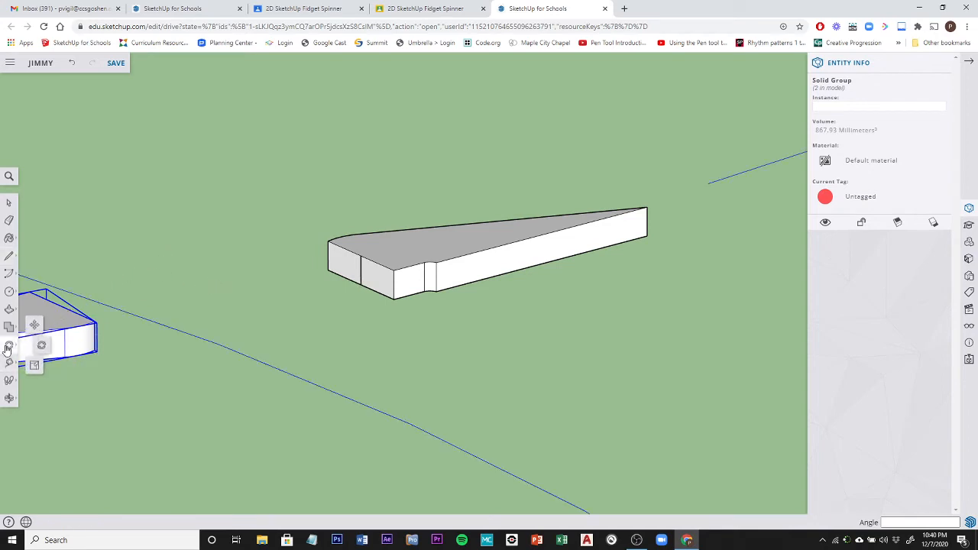
pyautogui.moveTo(46, 319); pyautogui.dragTo(30, 271, button='middle')
pyautogui.press('space')
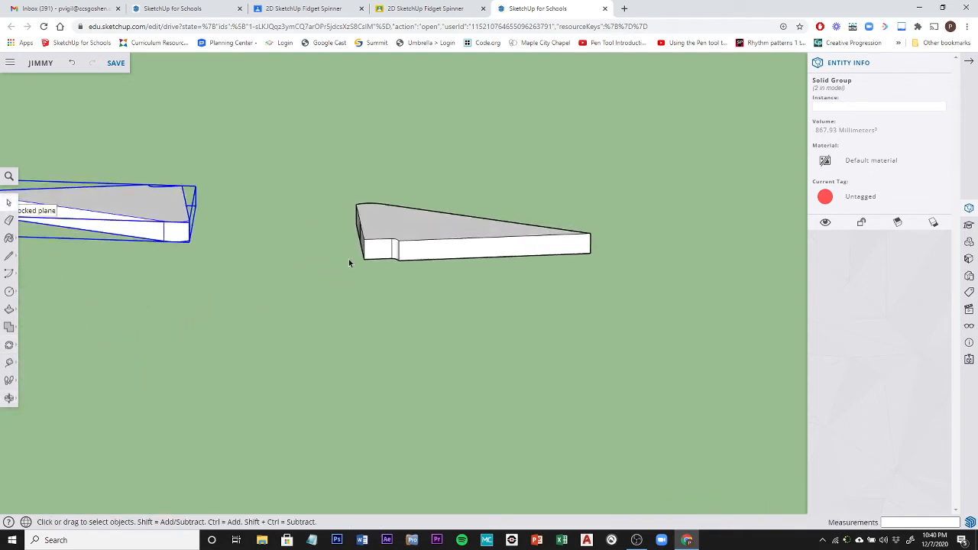
pyautogui.click(435, 246)
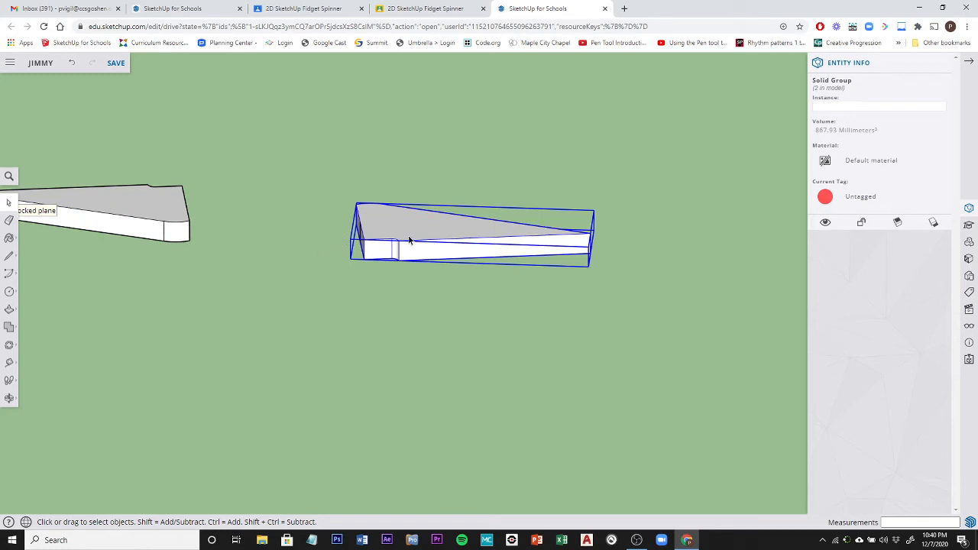
pyautogui.click(8, 349)
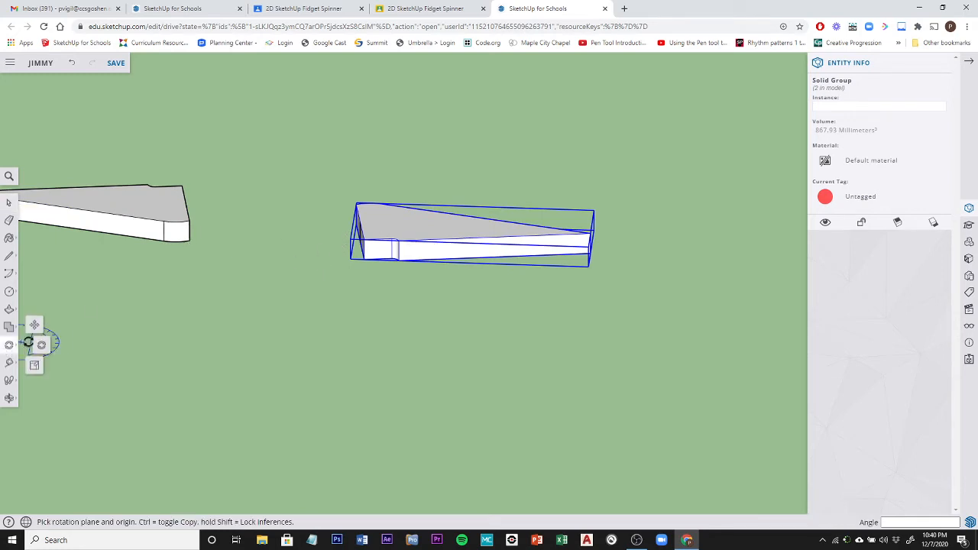
pyautogui.click(34, 328)
pyautogui.moveTo(219, 259); pyautogui.dragTo(389, 299, button='middle')
pyautogui.scroll(5, 389, 290)
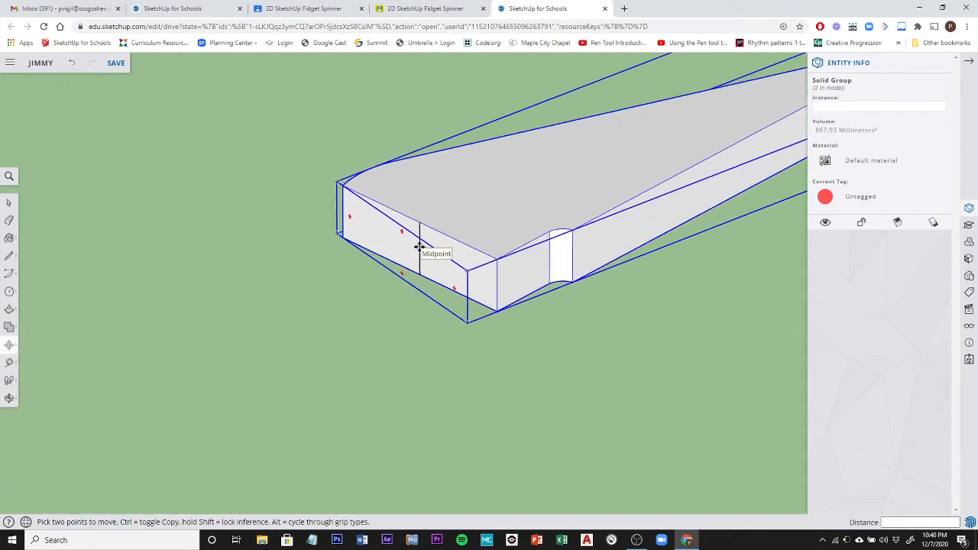
pyautogui.click(420, 247)
pyautogui.scroll(-8, 336, 295)
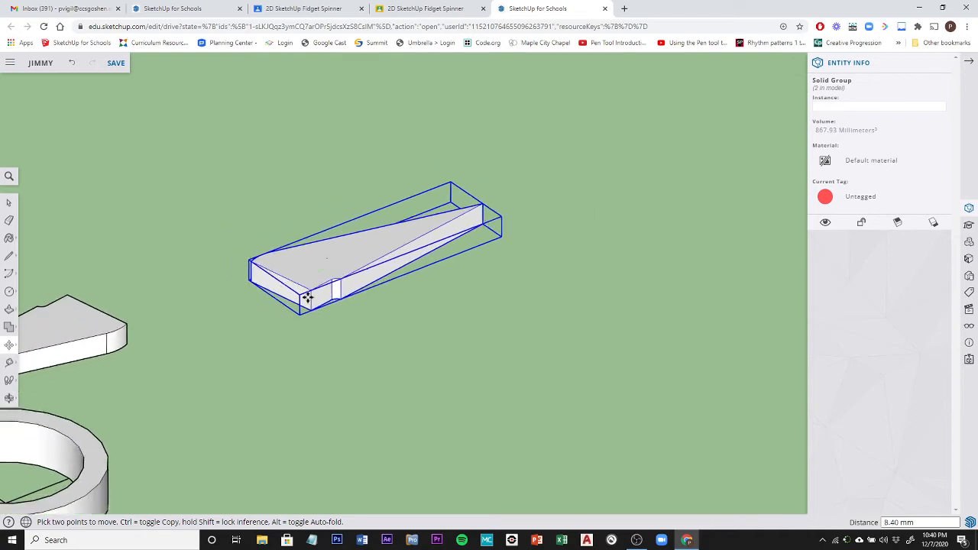
pyautogui.moveTo(307, 298); pyautogui.dragTo(100, 286, button='middle')
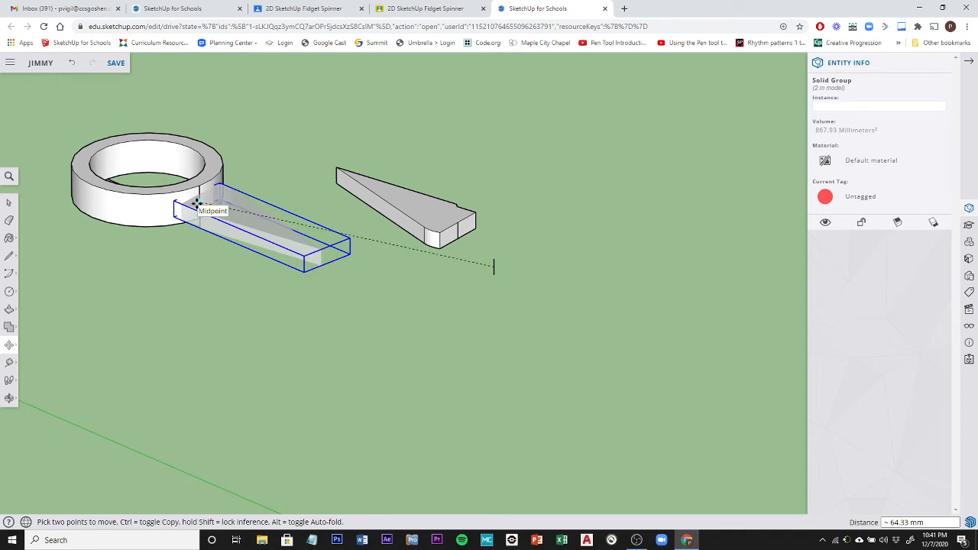
pyautogui.click(197, 205)
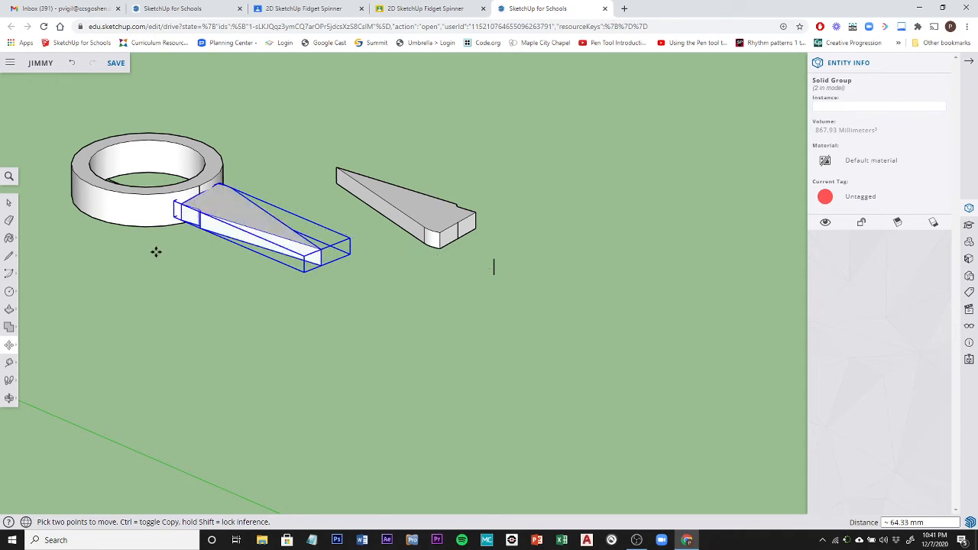
pyautogui.moveTo(157, 254); pyautogui.dragTo(456, 332, button='middle')
pyautogui.press('m')
pyautogui.moveTo(540, 248); pyautogui.dragTo(141, 224, button='middle')
pyautogui.click(8, 202)
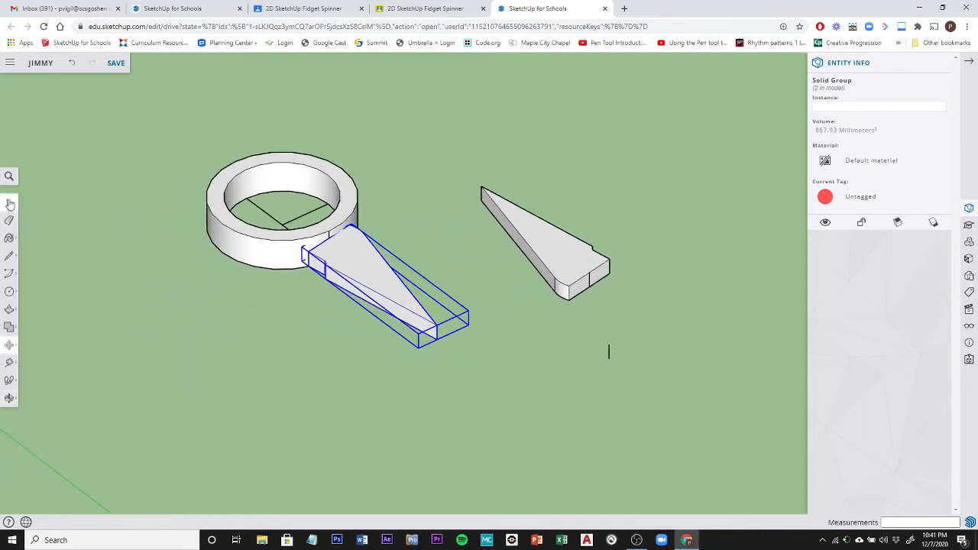
# - Move the unattached blade group by its end-face centre line's midpoint onto the midpoint of the ring's outer edge opposite the attached blade
pyautogui.click(545, 244)
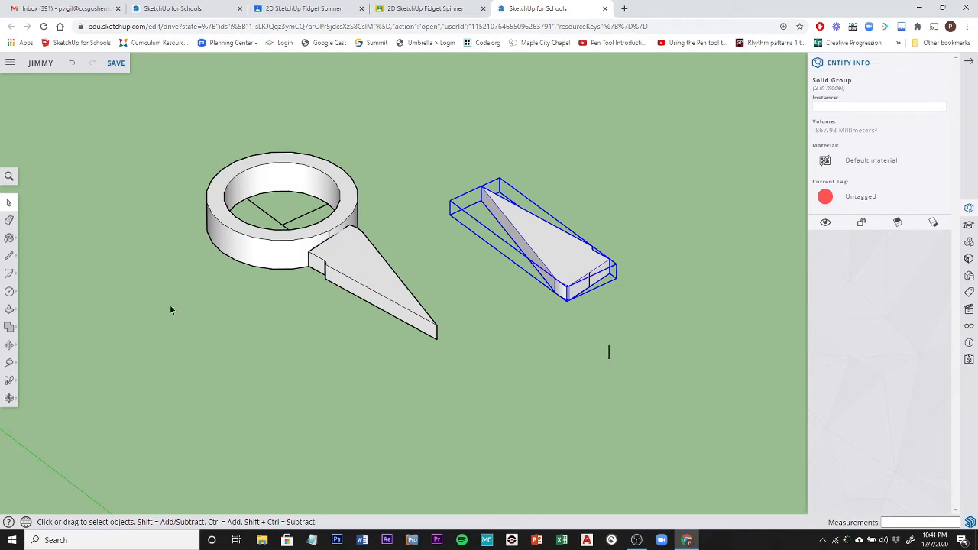
pyautogui.click(9, 354)
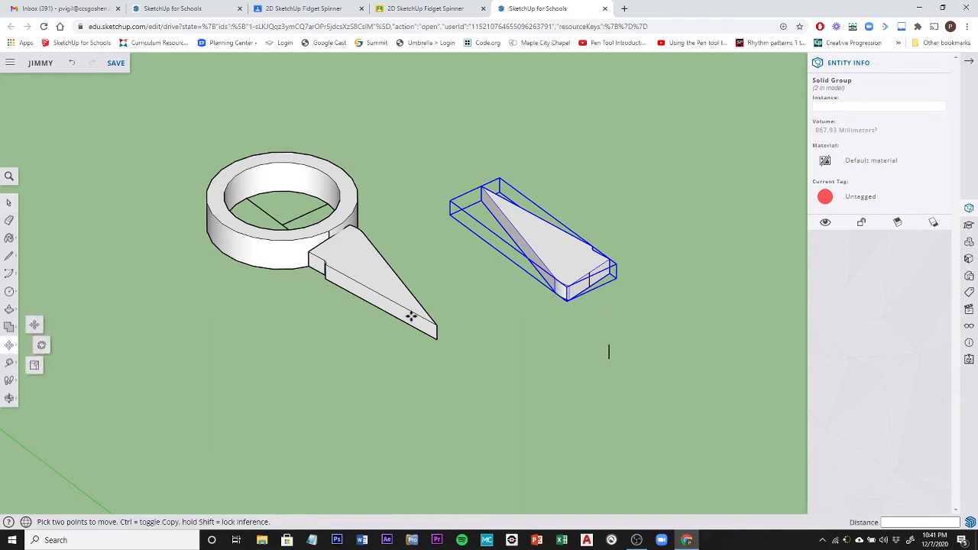
pyautogui.scroll(6, 589, 295)
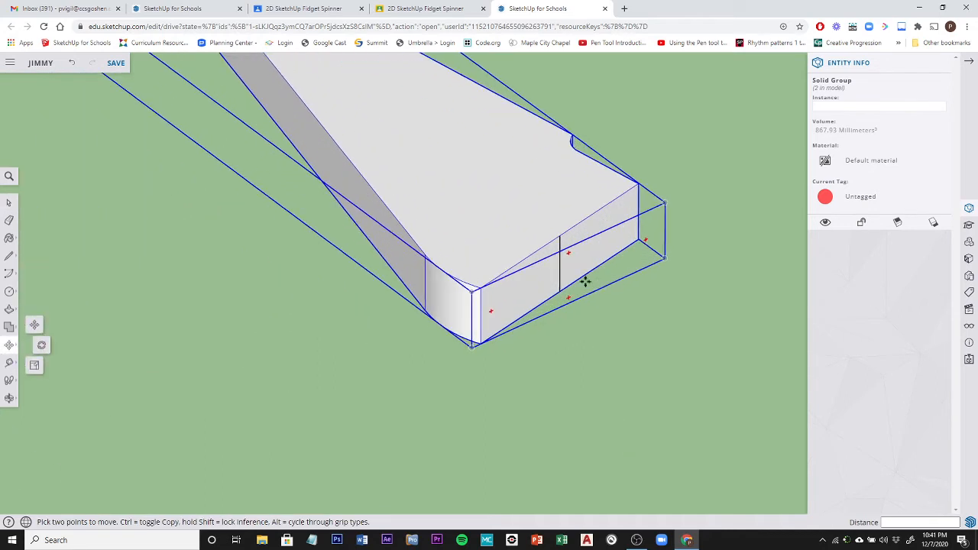
pyautogui.click(559, 259)
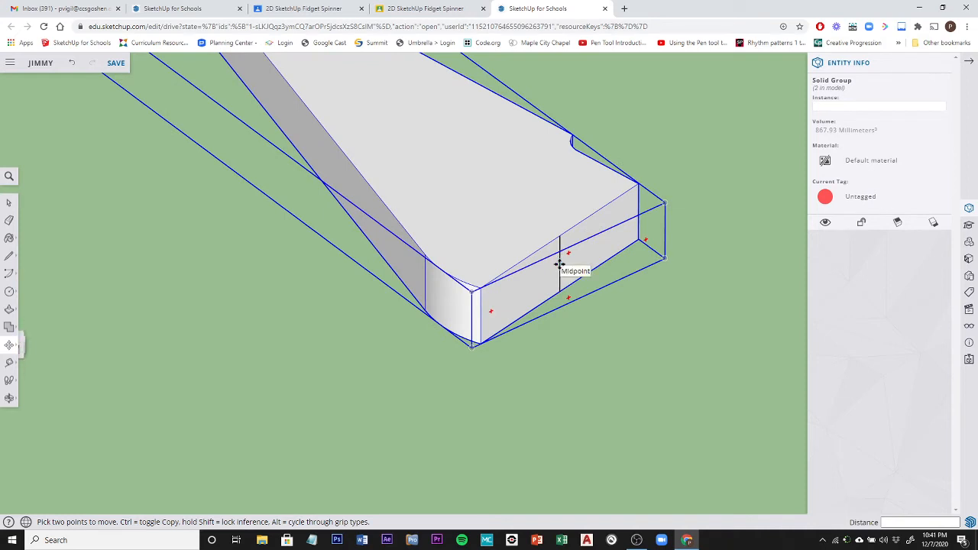
pyautogui.scroll(-5, 302, 250)
pyautogui.scroll(-6, 329, 252)
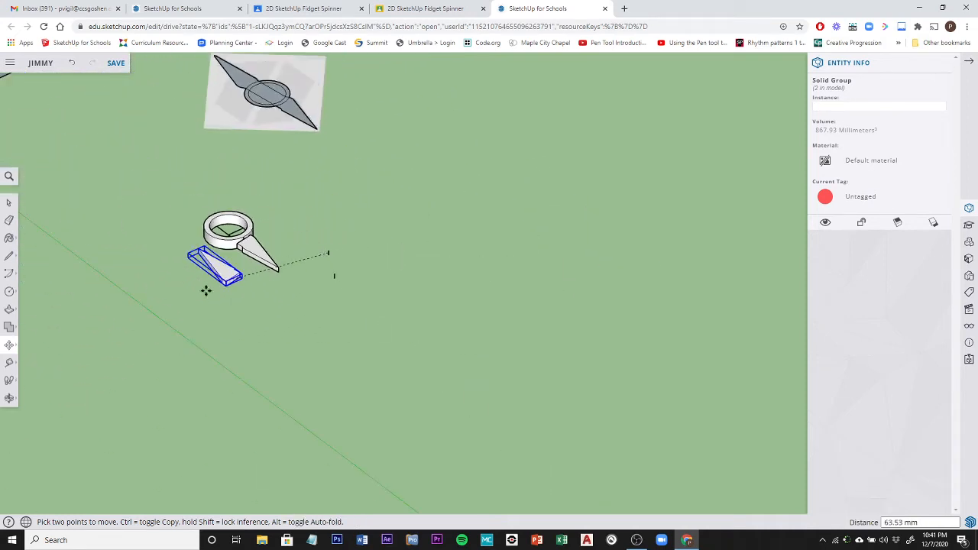
pyautogui.moveTo(207, 288); pyautogui.dragTo(701, 240, button='middle')
pyautogui.scroll(6, 629, 253)
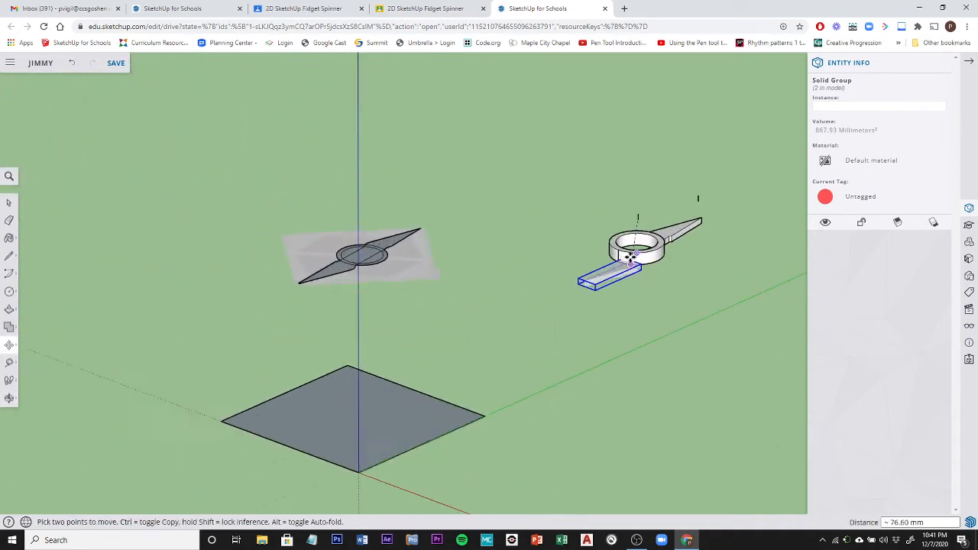
pyautogui.scroll(4, 629, 253)
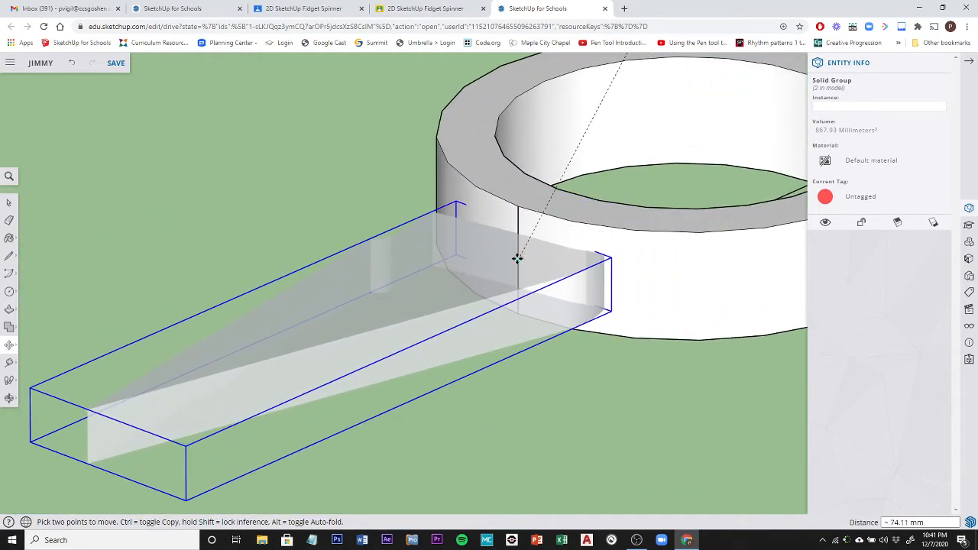
pyautogui.click(517, 257)
pyautogui.scroll(-4, 581, 334)
pyautogui.scroll(-3, 581, 336)
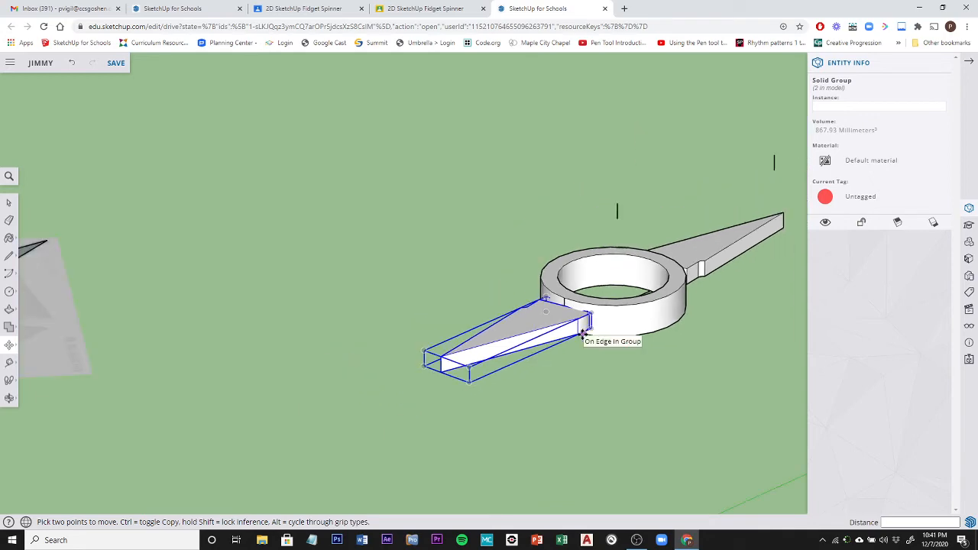
# - Examine from above how both blades' flat wide ends meet the curved outer wall of the bearing ring
pyautogui.moveTo(579, 356); pyautogui.dragTo(324, 431, button='middle')
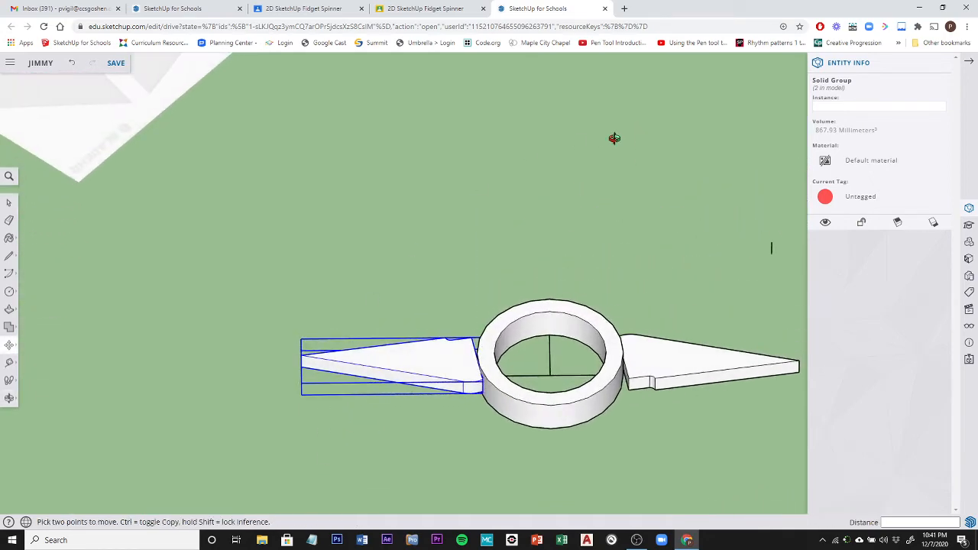
pyautogui.moveTo(614, 138); pyautogui.dragTo(620, 306, button='middle')
pyautogui.press('m')
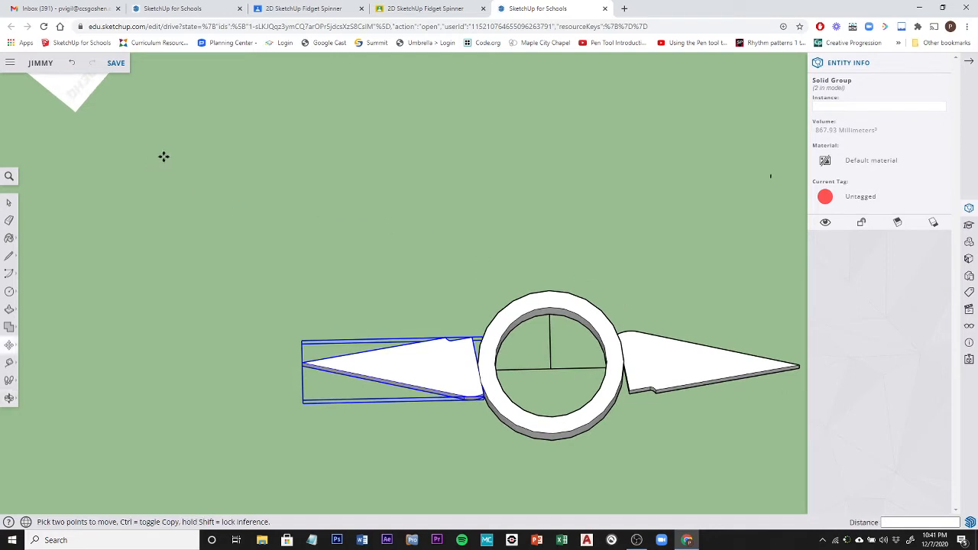
pyautogui.scroll(-2, 167, 149)
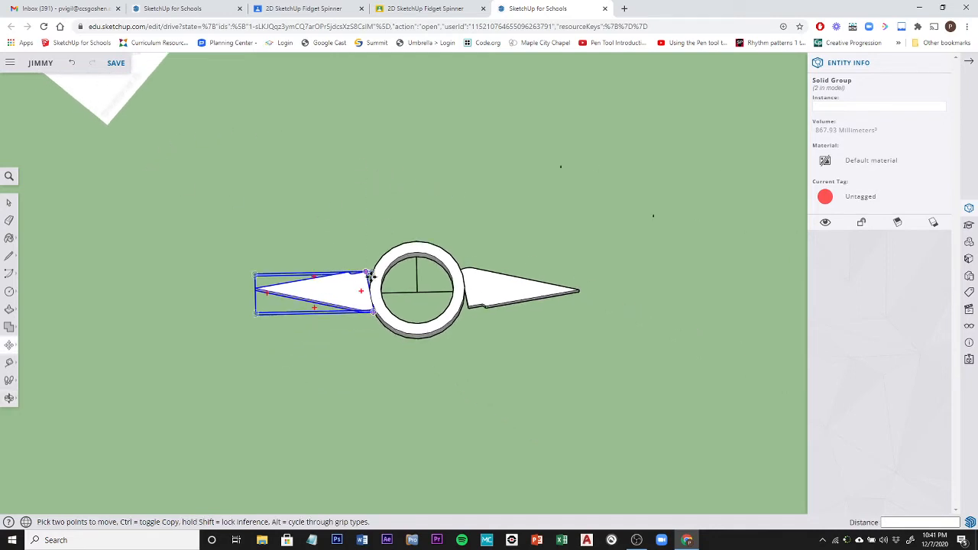
pyautogui.scroll(5, 368, 279)
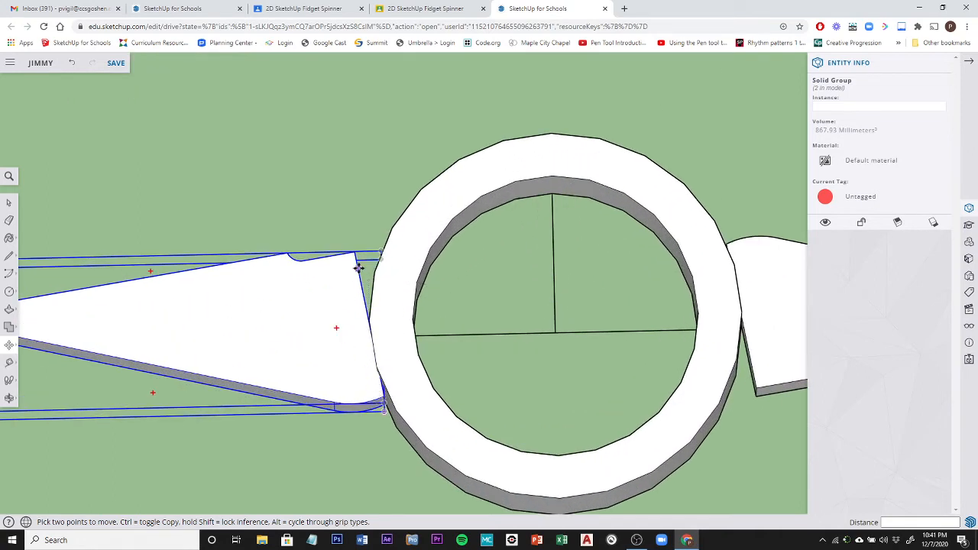
pyautogui.scroll(-2, 682, 103)
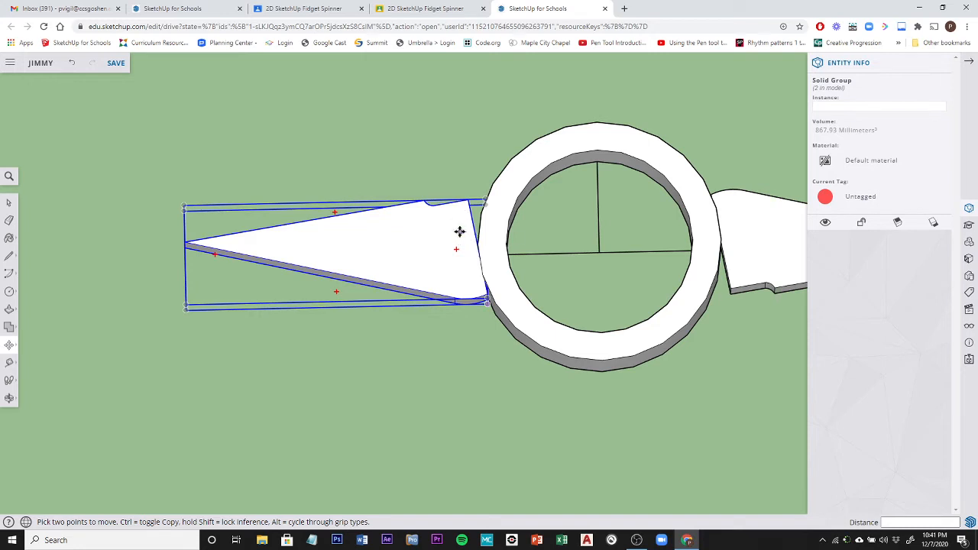
pyautogui.scroll(-1, 358, 194)
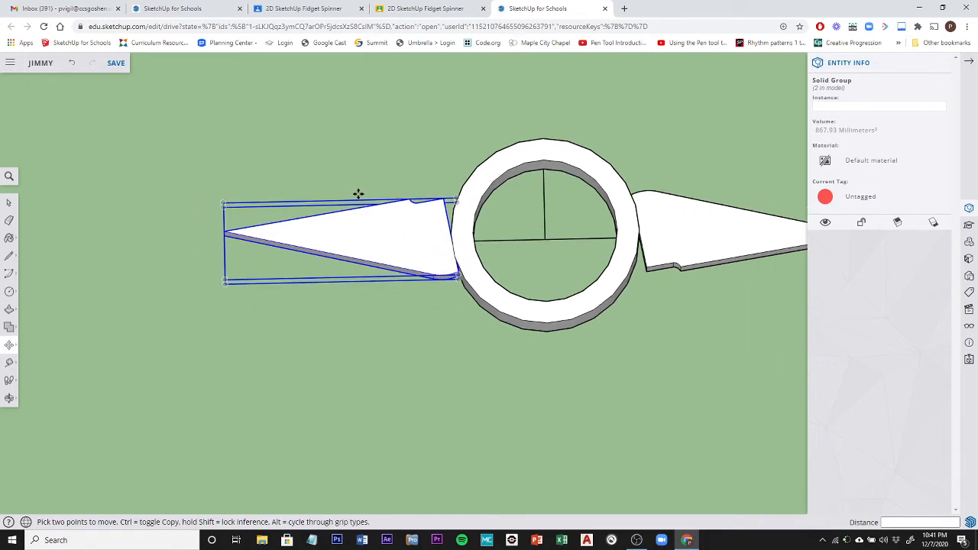
pyautogui.scroll(-1, 359, 194)
pyautogui.moveTo(452, 173); pyautogui.dragTo(432, 242, button='middle')
pyautogui.scroll(-2, 425, 216)
pyautogui.scroll(-4, 425, 216)
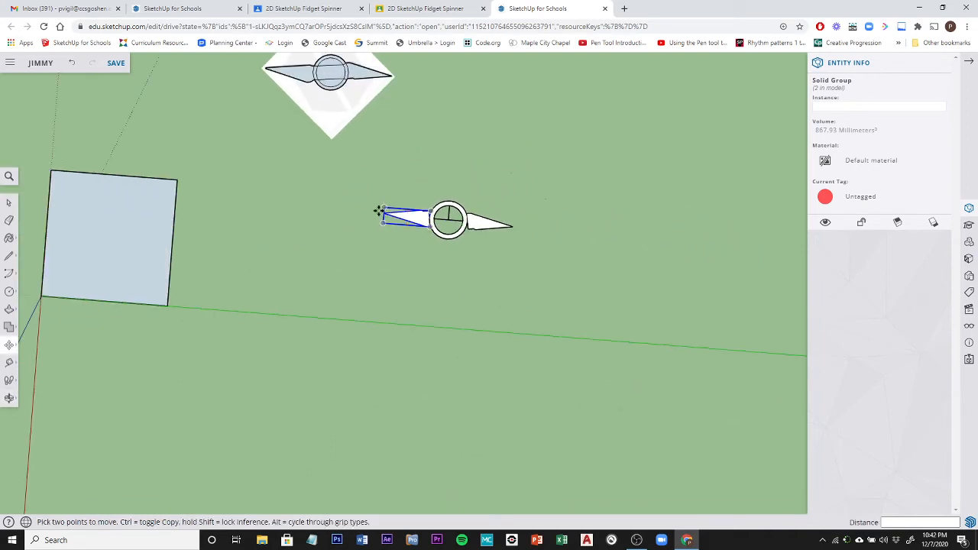
# - Move the selected blade group 2.4 mm toward the ring's centre so its wide end is embedded in the ring wall
pyautogui.scroll(6, 405, 218)
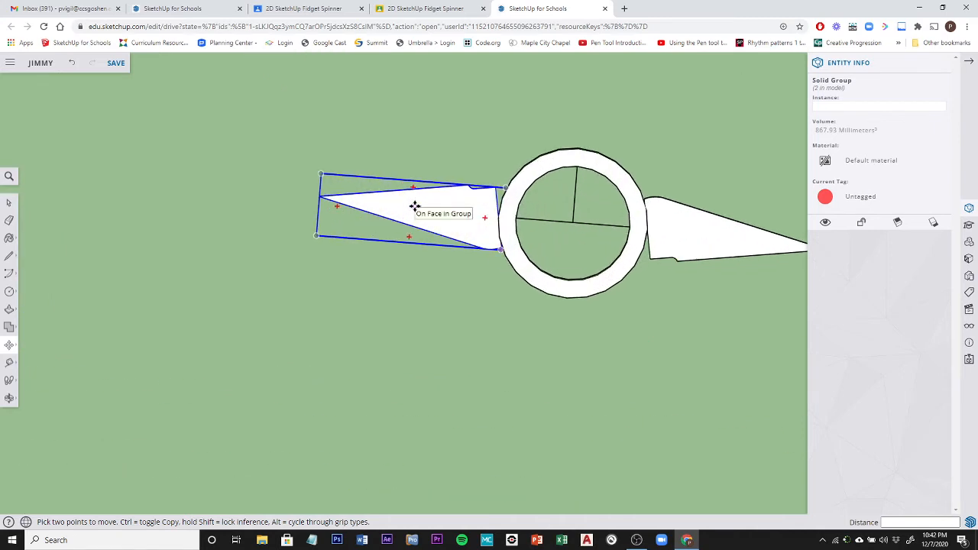
pyautogui.click(415, 206)
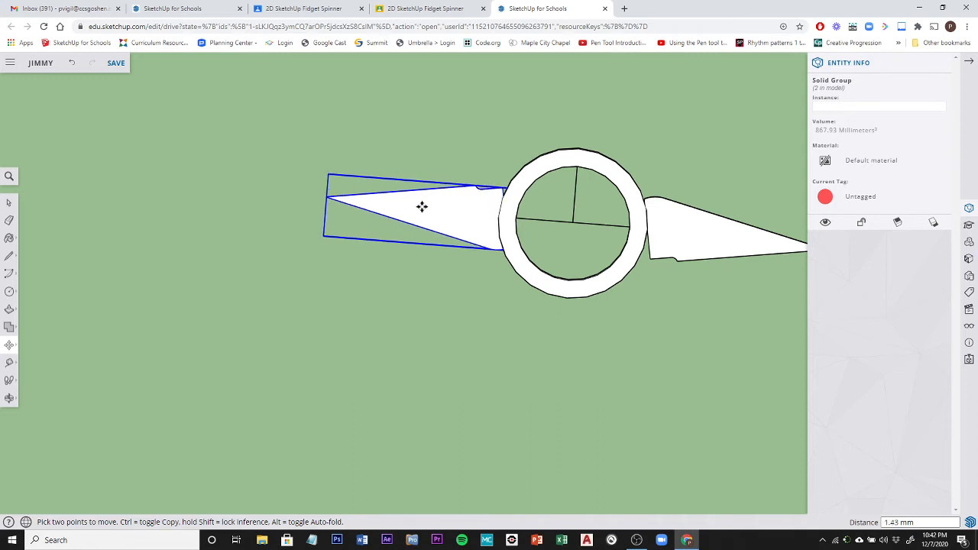
pyautogui.scroll(2, 425, 207)
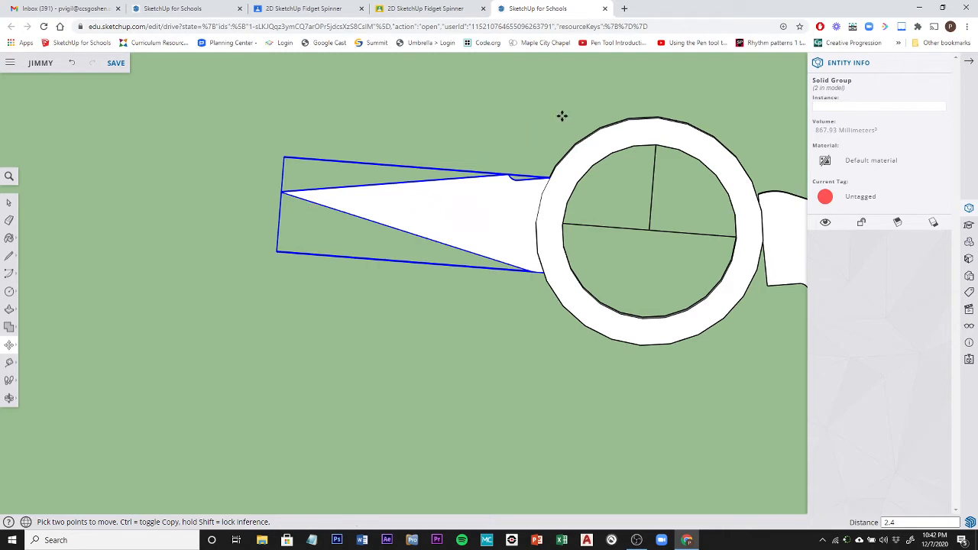
# - Inspect the joint between the embedded blade and the ring from several angles, checking the wide end's corners and the inner wall
pyautogui.moveTo(688, 369); pyautogui.dragTo(568, 273, button='middle')
pyautogui.scroll(5, 586, 284)
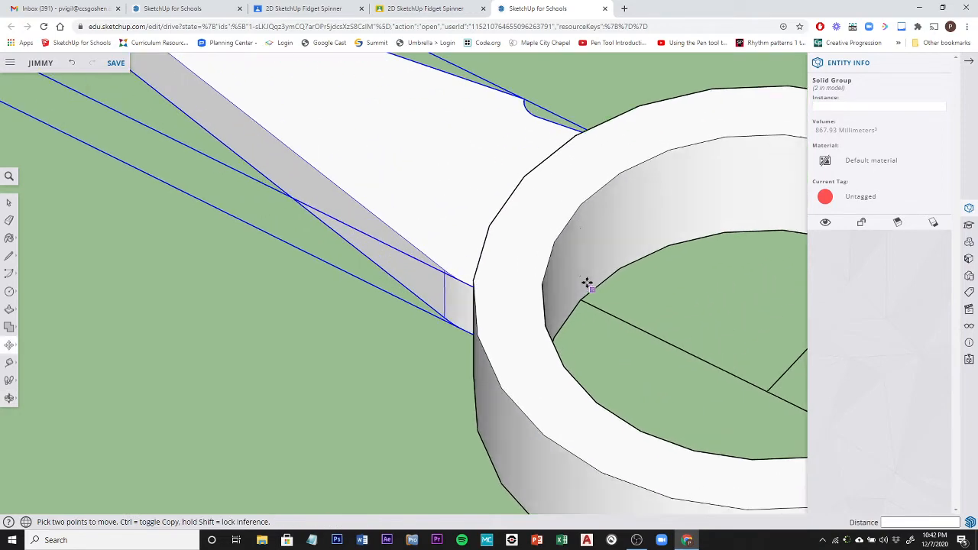
pyautogui.scroll(2, 584, 256)
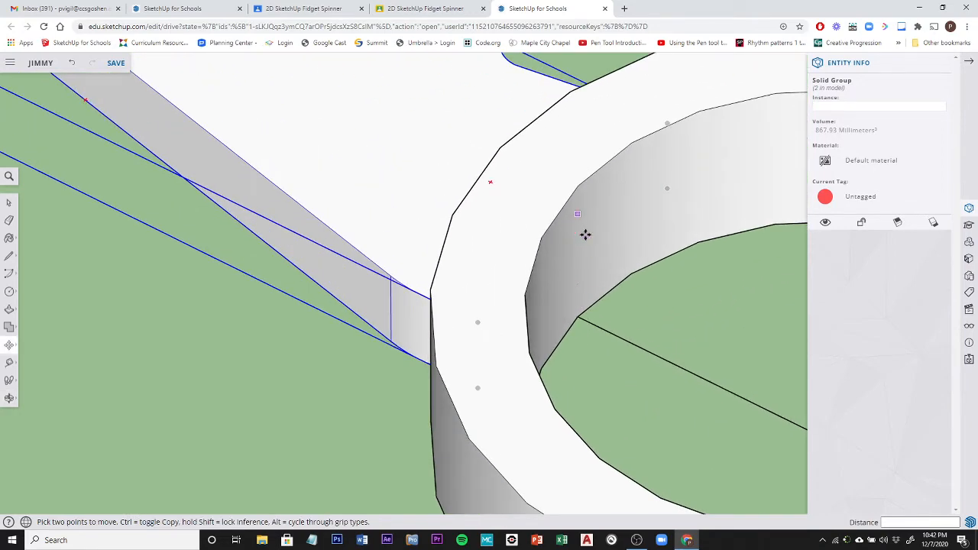
pyautogui.scroll(-8, 622, 311)
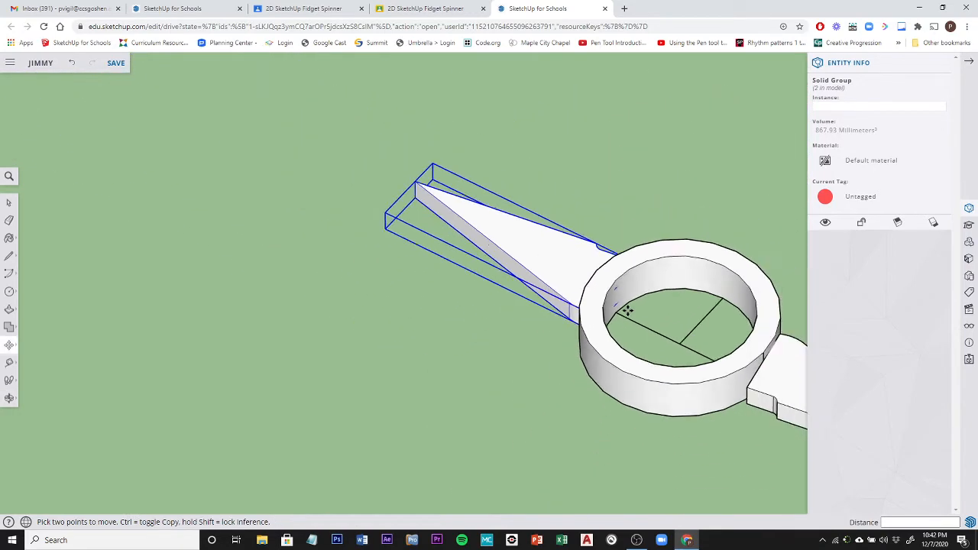
pyautogui.scroll(-1, 625, 309)
pyautogui.press('Escape')
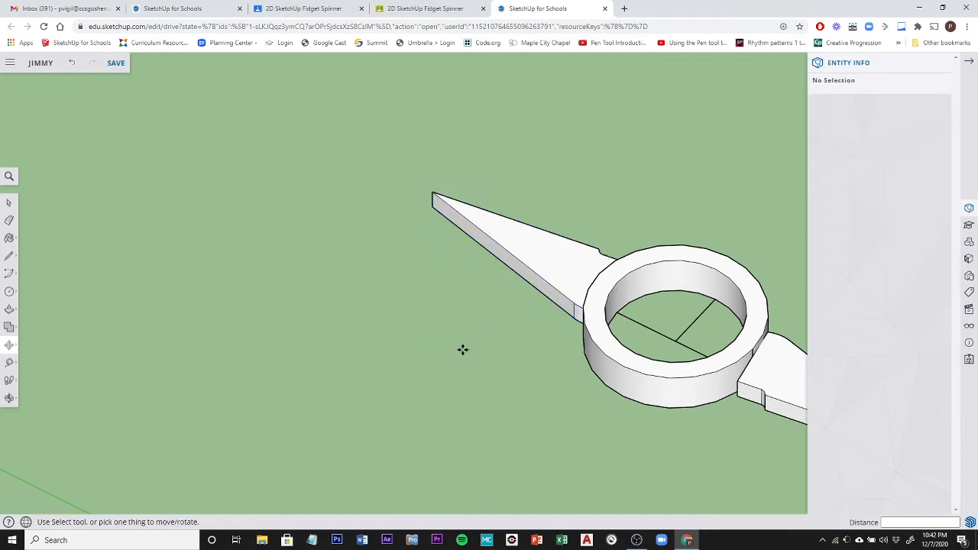
pyautogui.moveTo(456, 304); pyautogui.dragTo(314, 450, button='middle')
pyautogui.scroll(5, 616, 286)
pyautogui.moveTo(618, 275); pyautogui.dragTo(668, 313, button='middle')
pyautogui.press('m')
pyautogui.scroll(3, 673, 342)
pyautogui.scroll(1, 674, 341)
pyautogui.scroll(1, 668, 313)
pyautogui.scroll(-8, 461, 328)
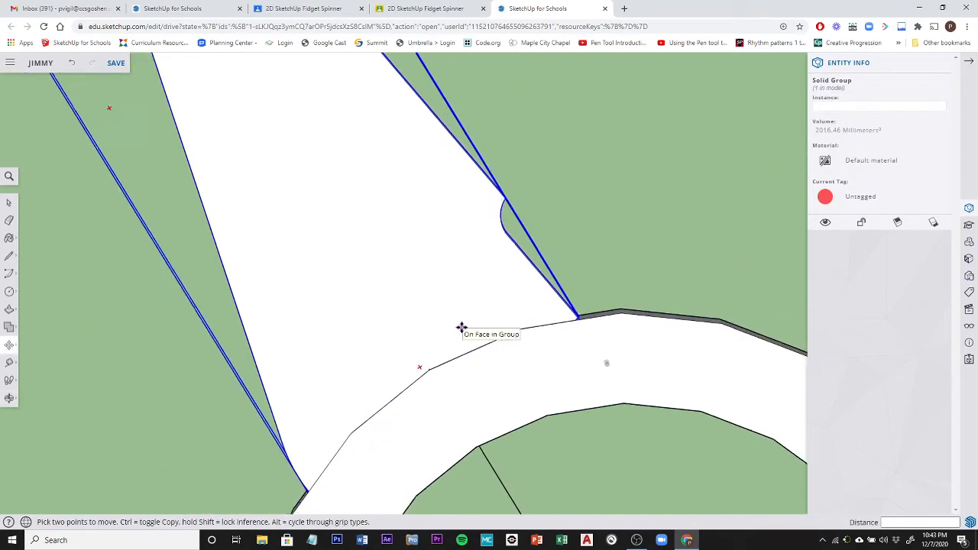
pyautogui.scroll(-5, 461, 328)
pyautogui.moveTo(369, 417); pyautogui.dragTo(335, 326, button='middle')
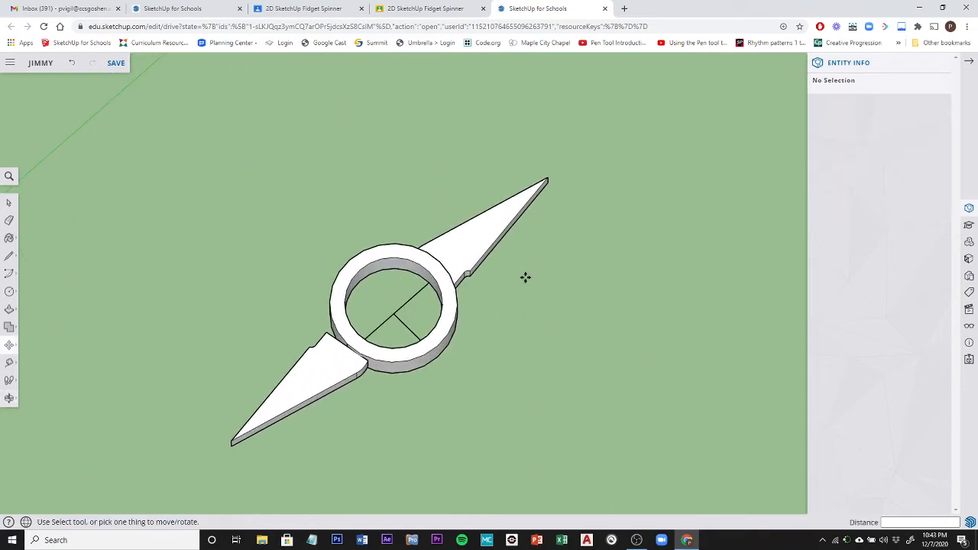
# - Move the embedded blade group another 0.1 mm along the green axis into the ring and check its notched corner
pyautogui.scroll(2, 525, 277)
pyautogui.click(458, 203)
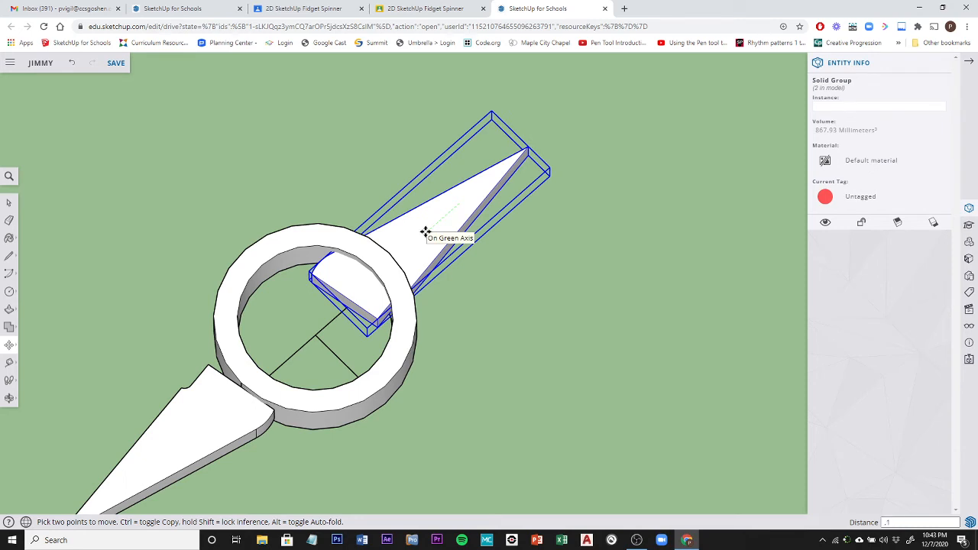
pyautogui.press('Return')
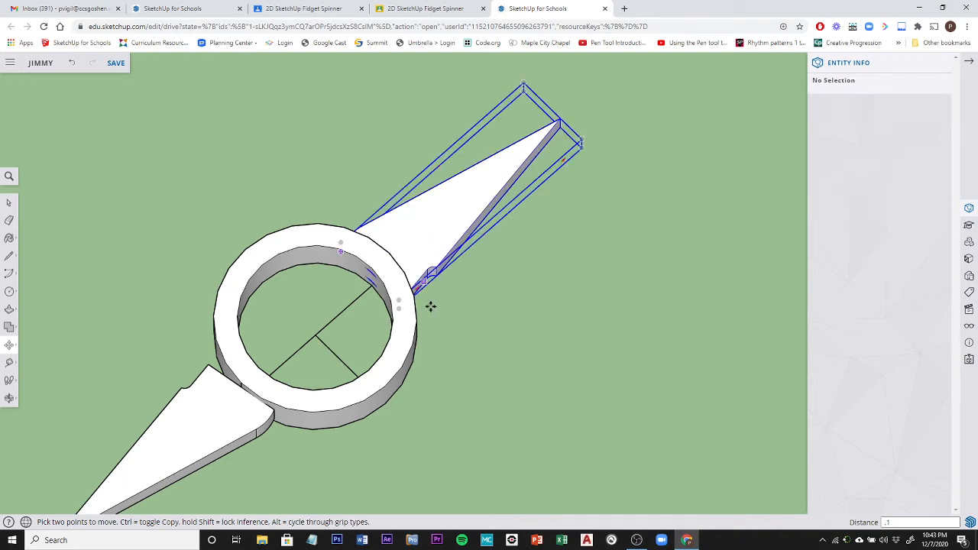
pyautogui.scroll(5, 432, 308)
pyautogui.moveTo(459, 274); pyautogui.dragTo(271, 183, button='middle')
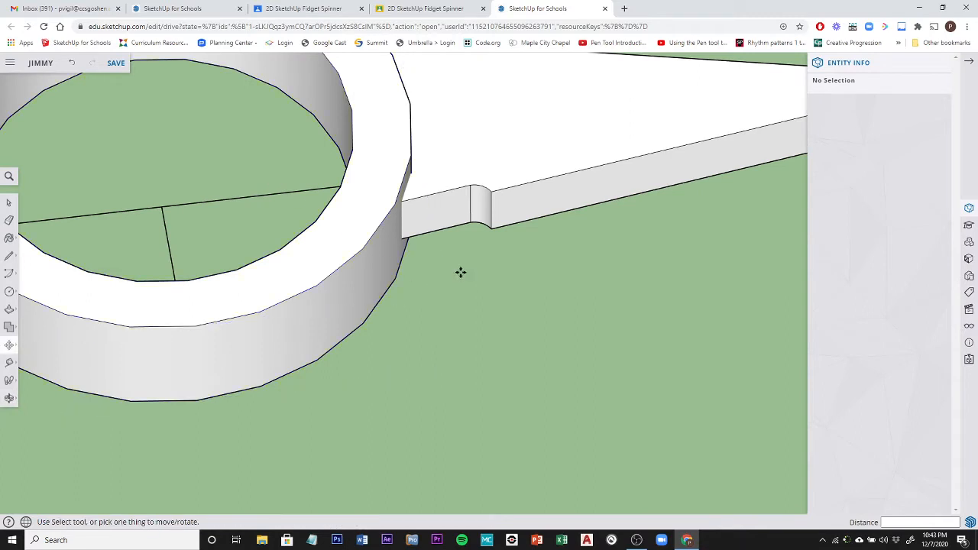
pyautogui.moveTo(483, 251); pyautogui.dragTo(507, 255, button='middle')
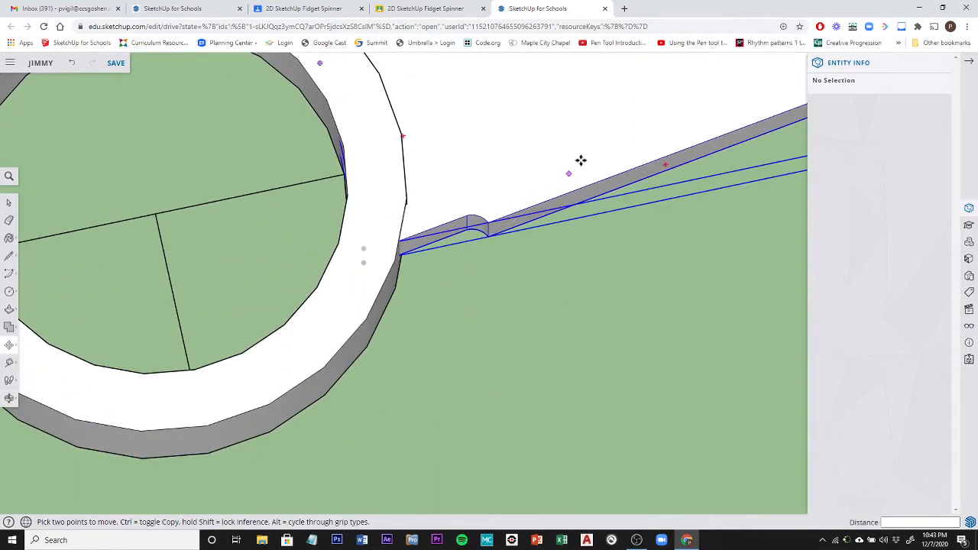
pyautogui.scroll(-5, 525, 328)
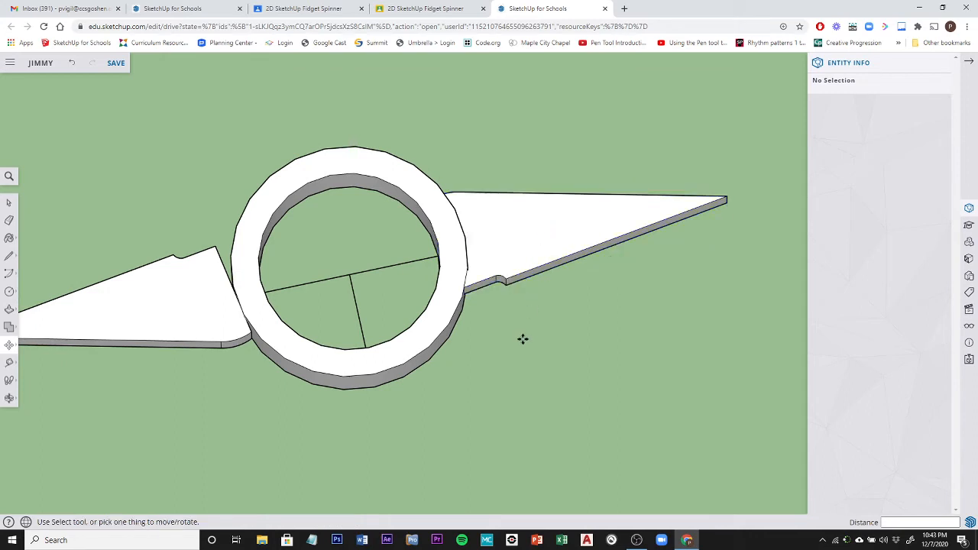
pyautogui.scroll(2, 504, 328)
pyautogui.scroll(4, 493, 300)
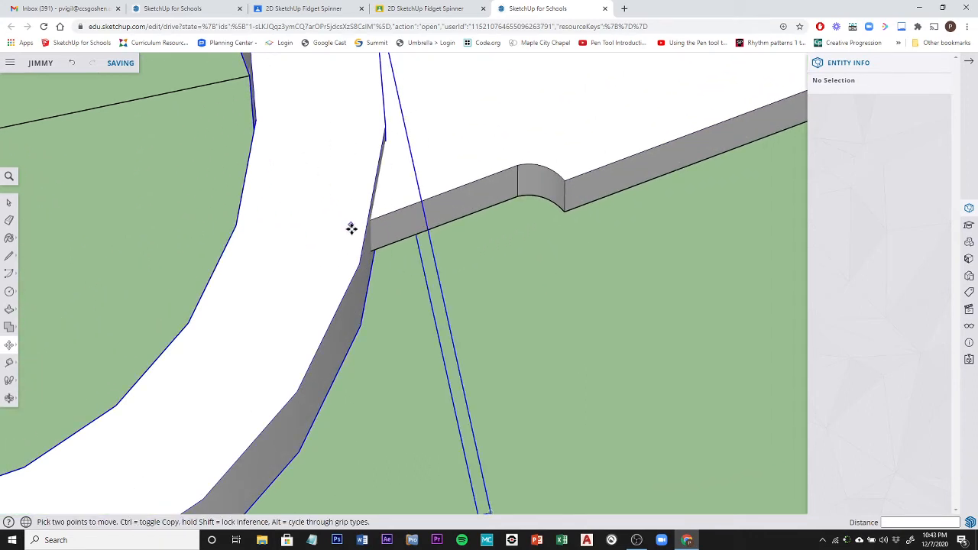
pyautogui.scroll(-4, 382, 242)
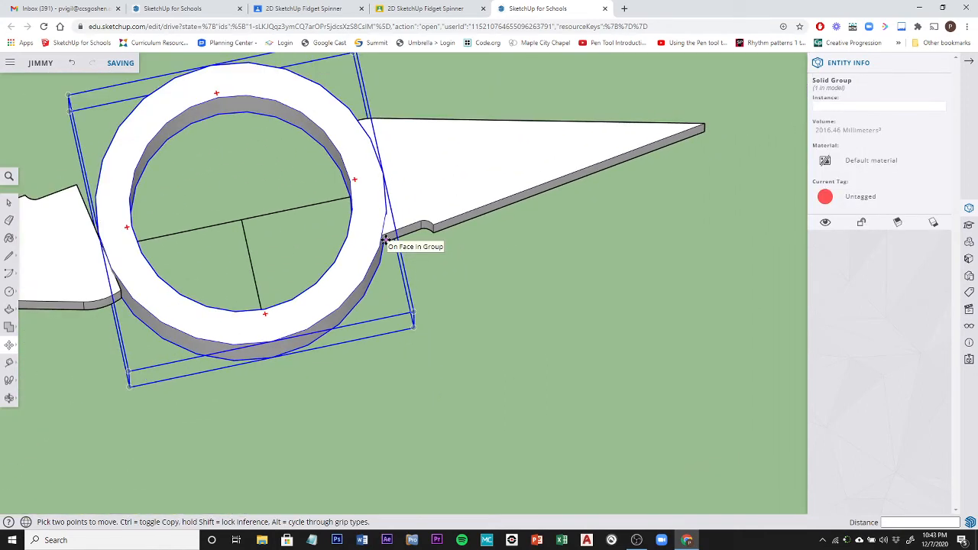
# - Move the opposite blade group 2.5 mm along the green axis into the ring wall
pyautogui.scroll(-4, 119, 236)
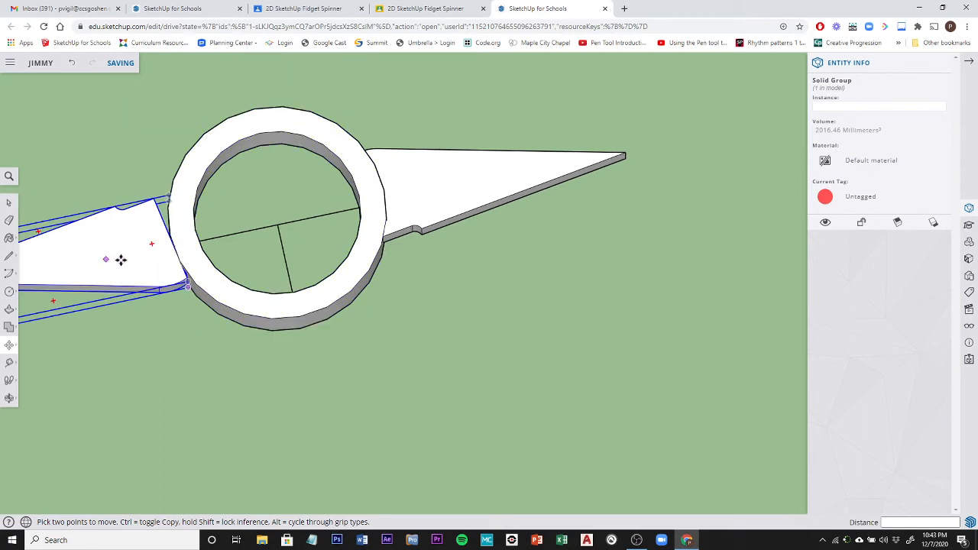
pyautogui.click(79, 258)
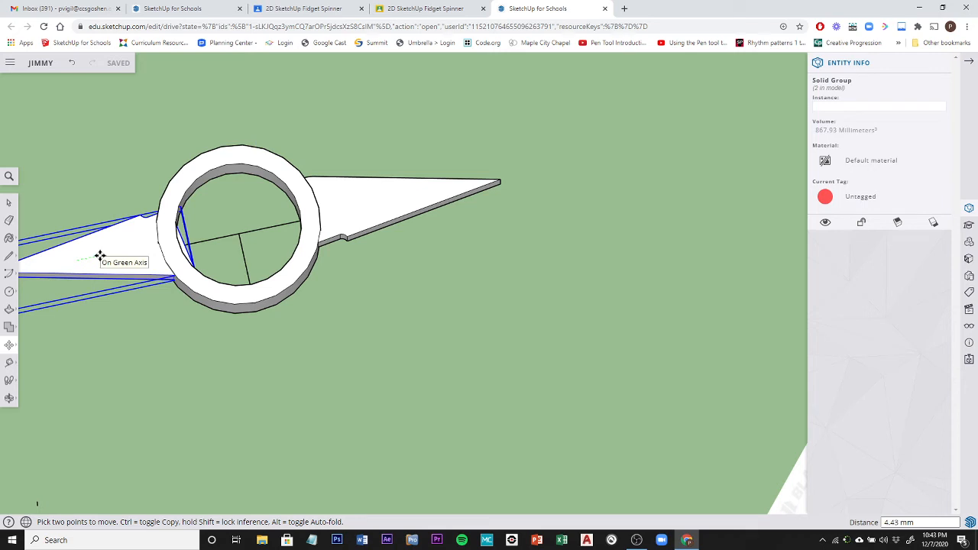
pyautogui.write('2.5')
pyautogui.press('Return')
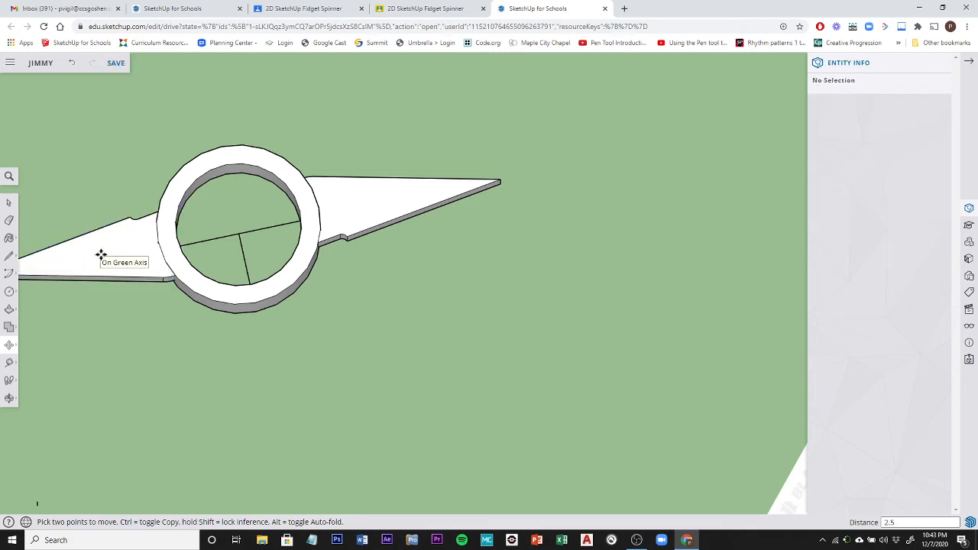
pyautogui.press('o')
pyautogui.moveTo(517, 303); pyautogui.dragTo(236, 62)
pyautogui.press('m')
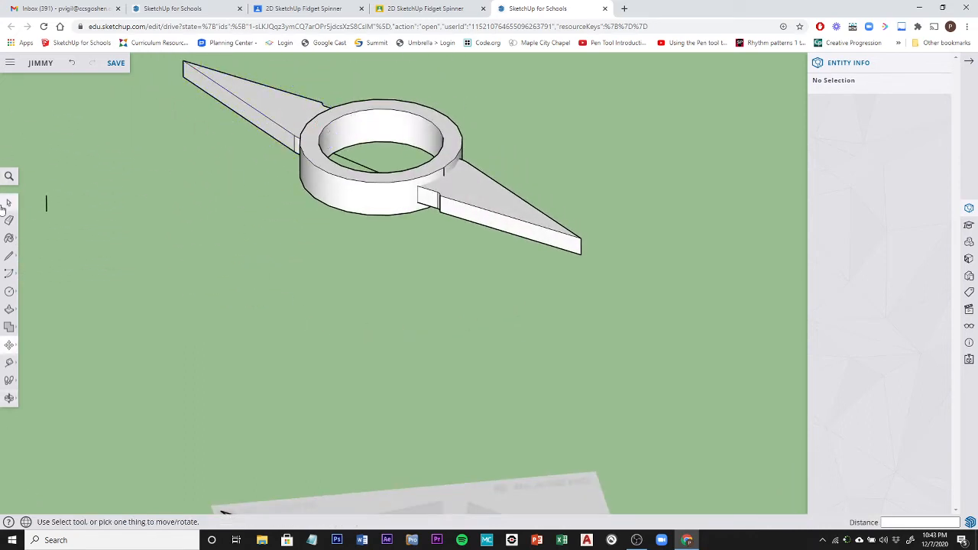
# - Check in the entity information that each blade and the bearing ring is a solid group
pyautogui.press('o')
pyautogui.moveTo(319, 291); pyautogui.dragTo(153, 362)
pyautogui.click(9, 203)
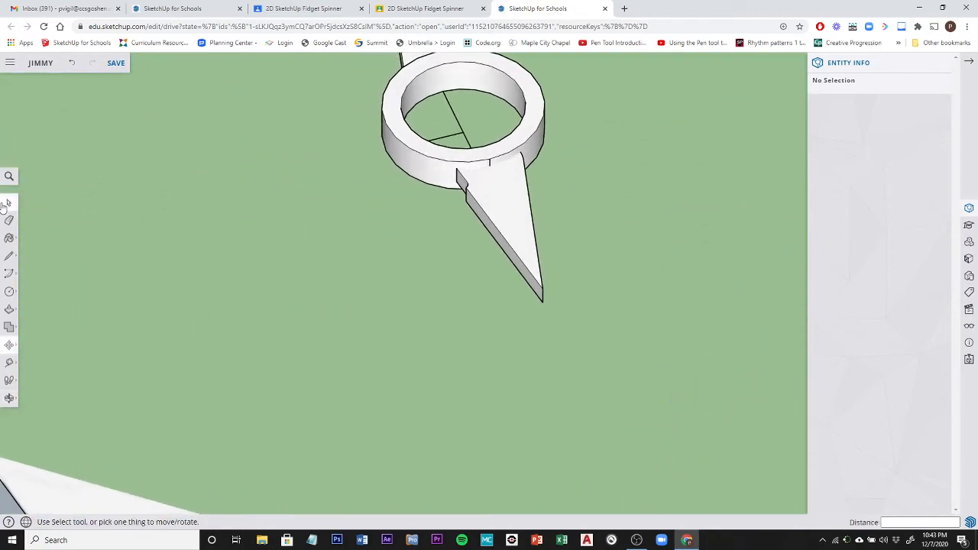
pyautogui.click(502, 220)
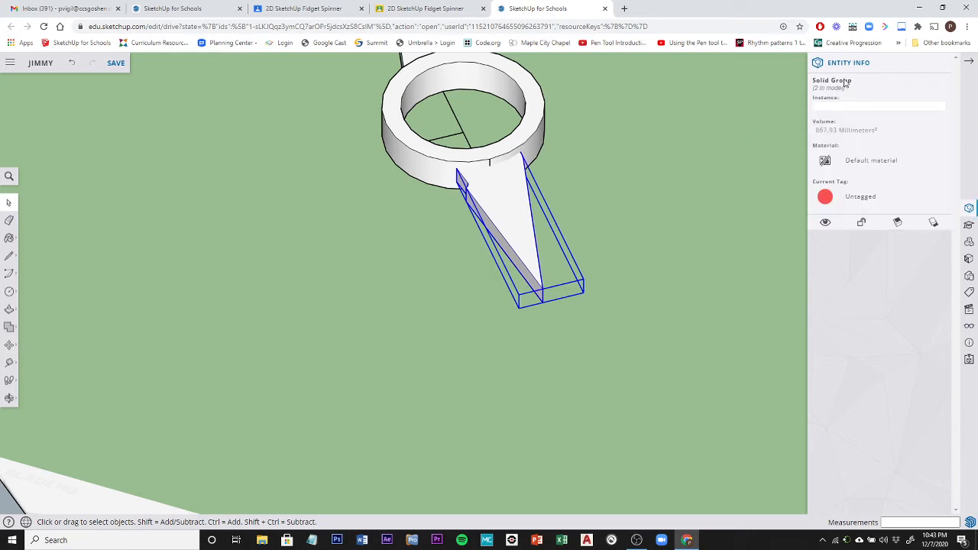
pyautogui.click(430, 166)
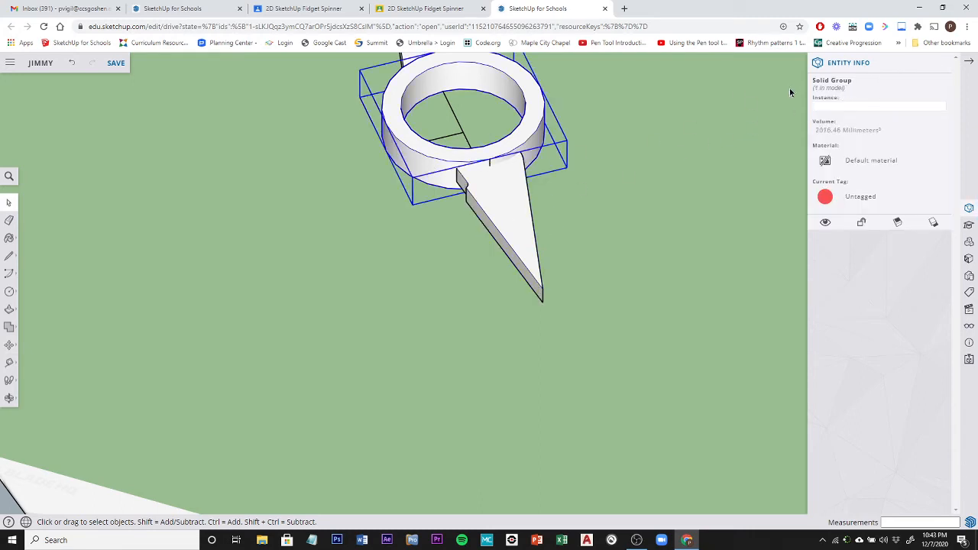
pyautogui.moveTo(390, 148); pyautogui.dragTo(130, 125, button='middle')
pyautogui.click(210, 139)
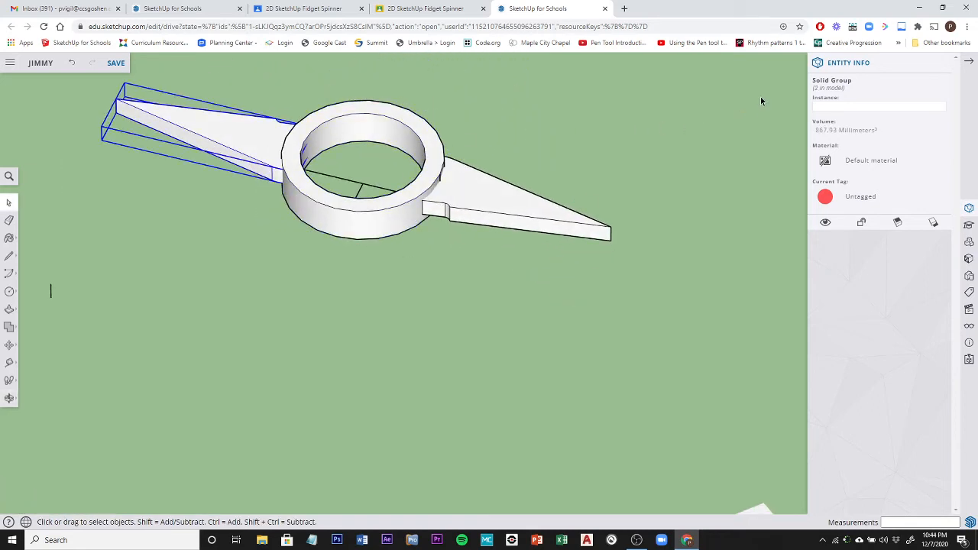
# - Combine the first blade, the ring and the opposite blade into one solid group with Outer Shell
pyautogui.click(7, 329)
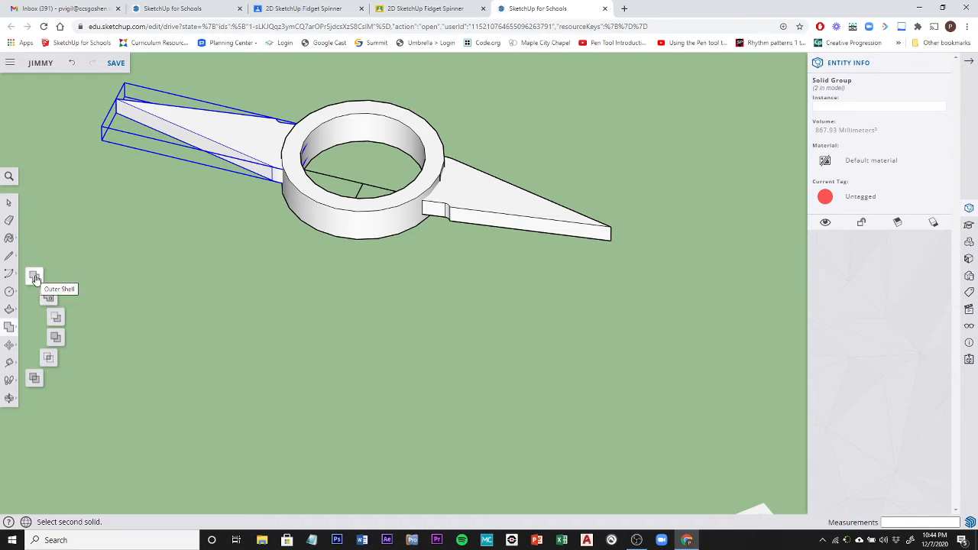
pyautogui.click(35, 277)
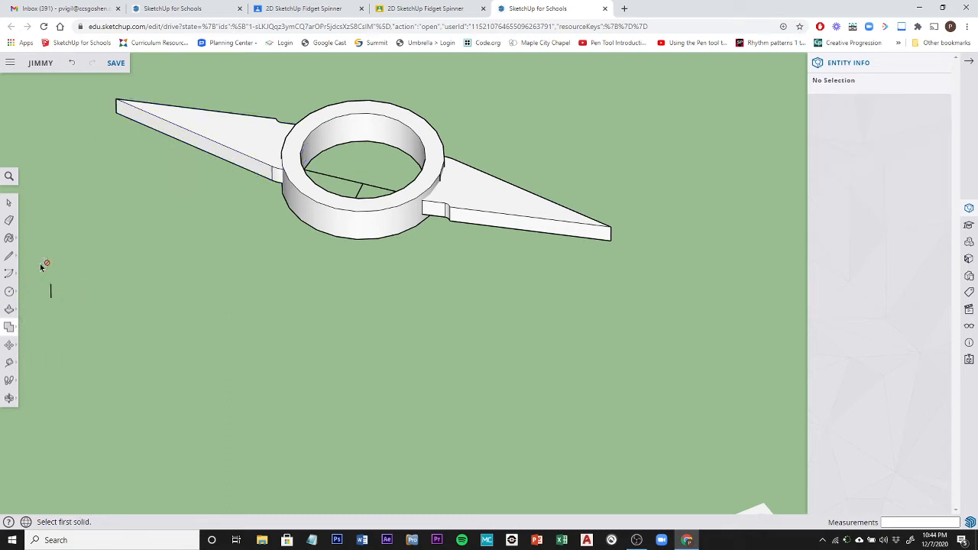
pyautogui.click(240, 132)
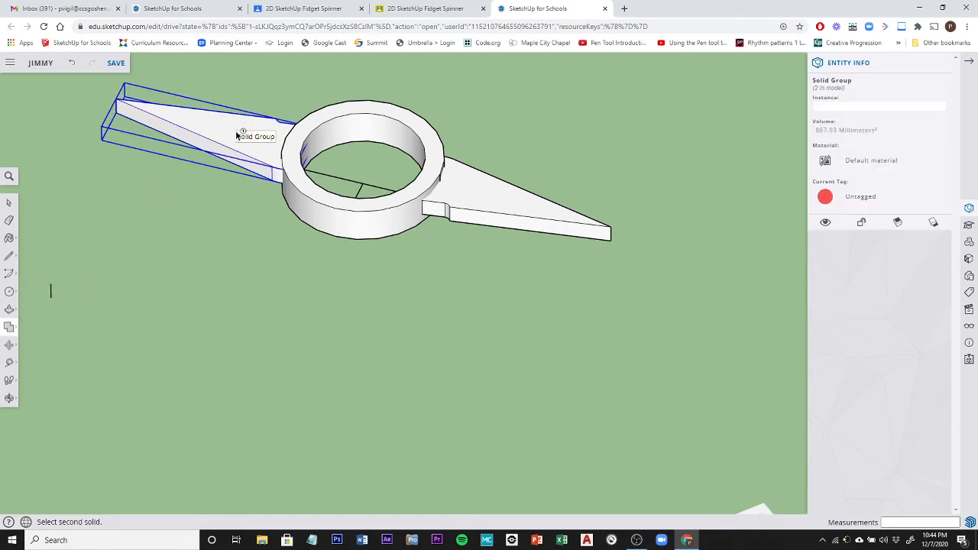
pyautogui.click(364, 128)
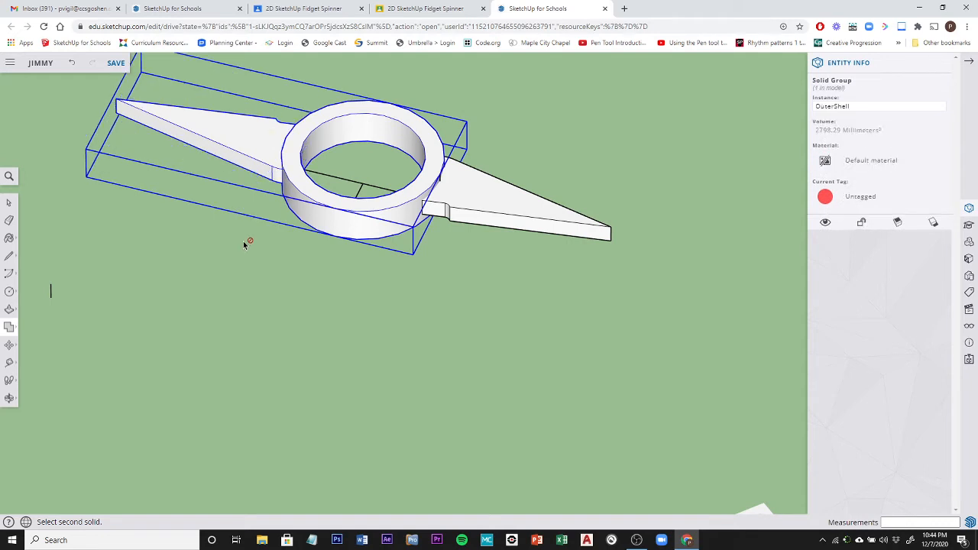
pyautogui.click(518, 205)
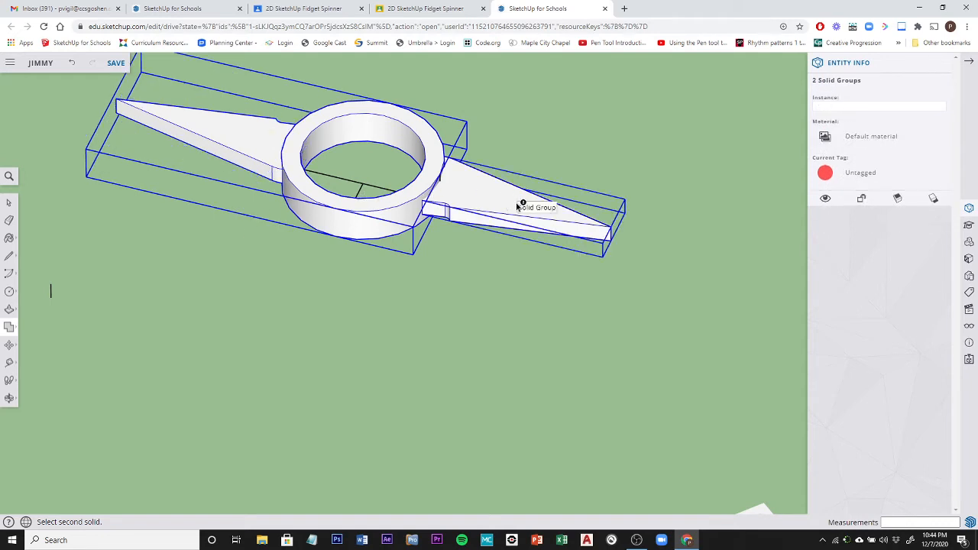
pyautogui.moveTo(332, 289); pyautogui.dragTo(448, 351, button='middle')
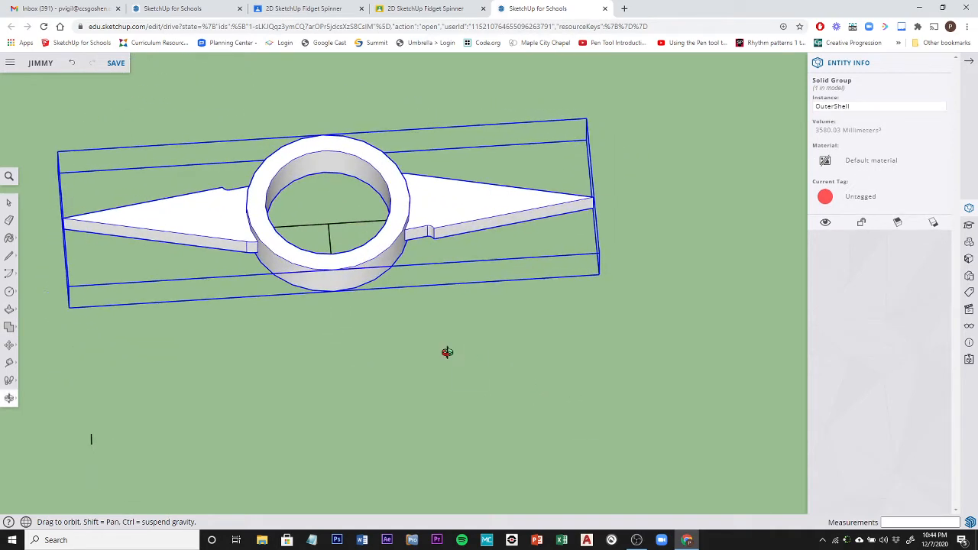
# - Look over the joined spinner from another angle and undo the Outer Shell operations on the ring and blades
pyautogui.click(8, 203)
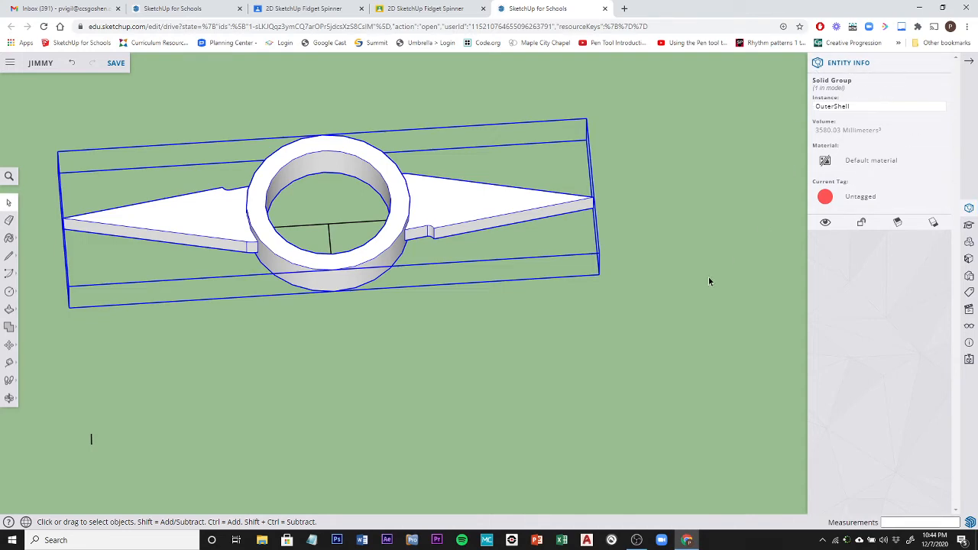
pyautogui.moveTo(385, 437); pyautogui.dragTo(148, 267, button='middle')
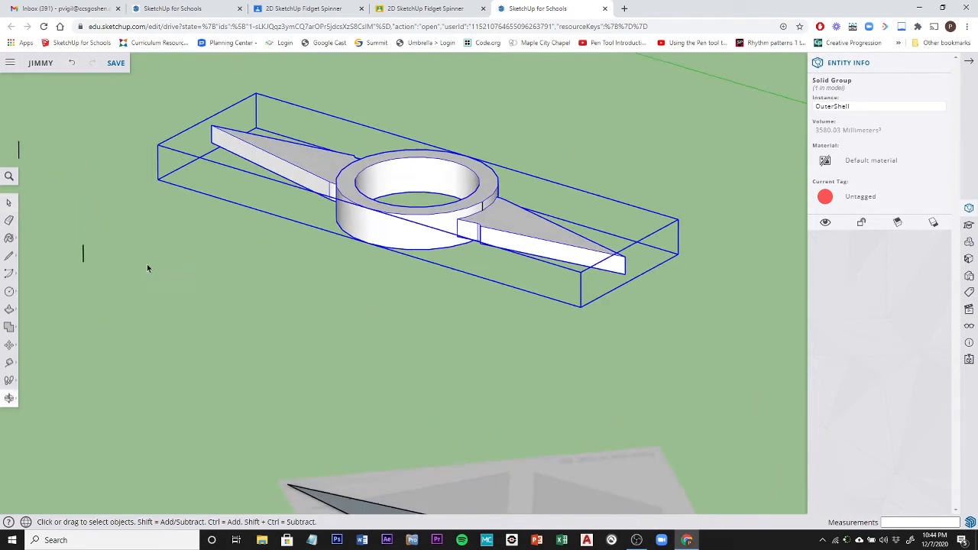
pyautogui.moveTo(478, 228); pyautogui.dragTo(415, 191, button='middle')
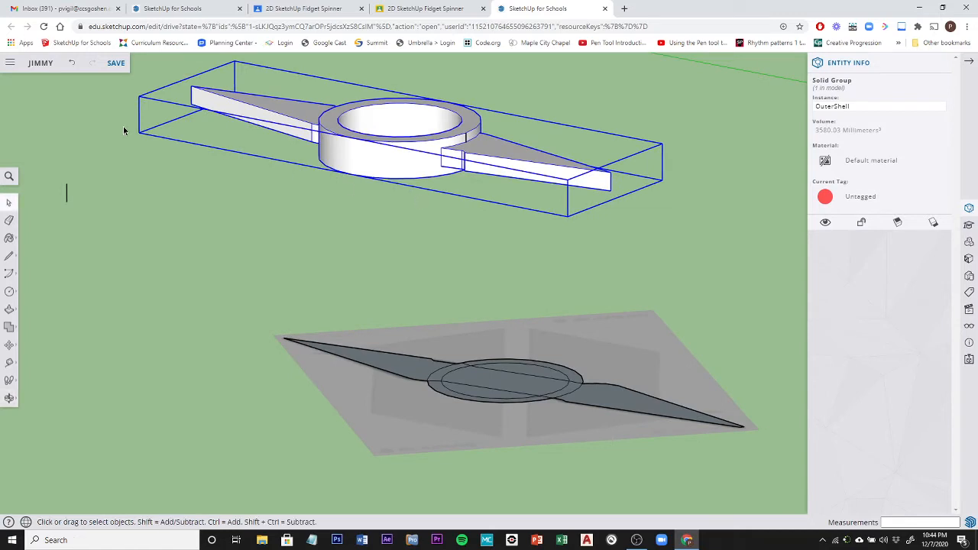
pyautogui.click(71, 64)
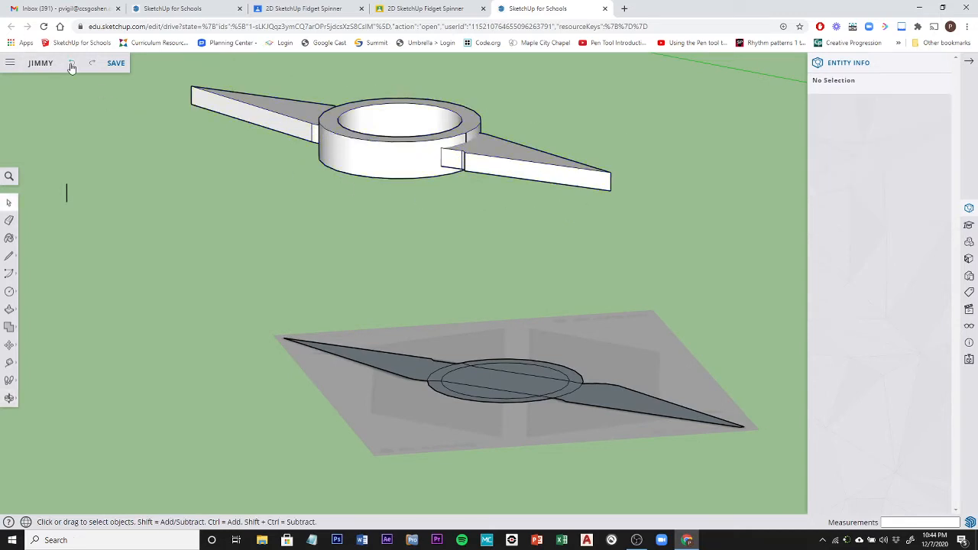
# - Select the blades and the ring in turn to check whether they are separate solid groups
pyautogui.moveTo(221, 163); pyautogui.dragTo(221, 96, button='middle')
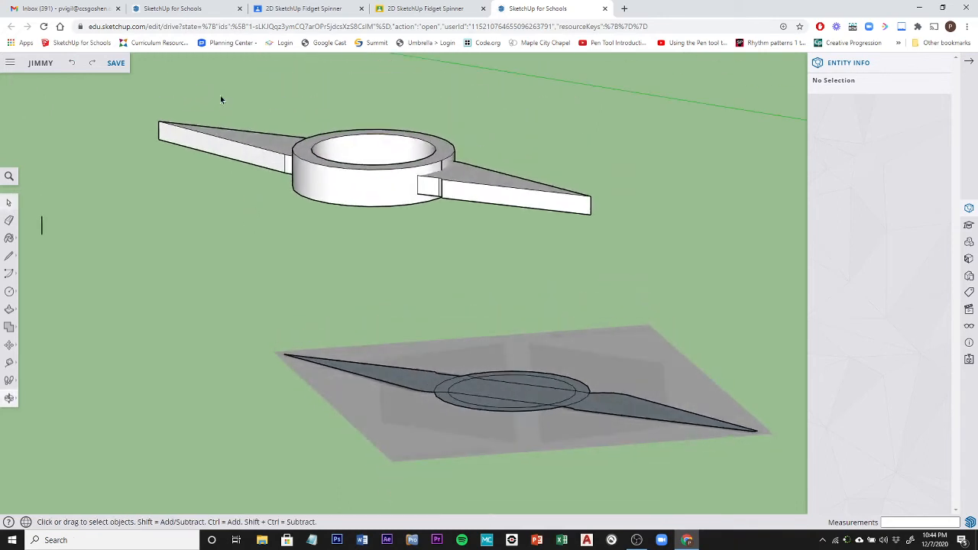
pyautogui.click(247, 151)
pyautogui.click(467, 192)
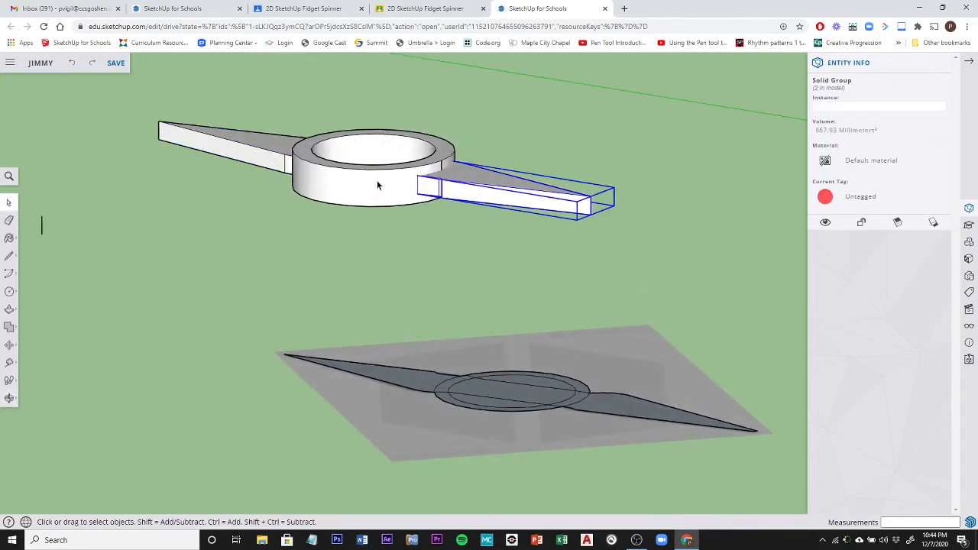
pyautogui.click(371, 184)
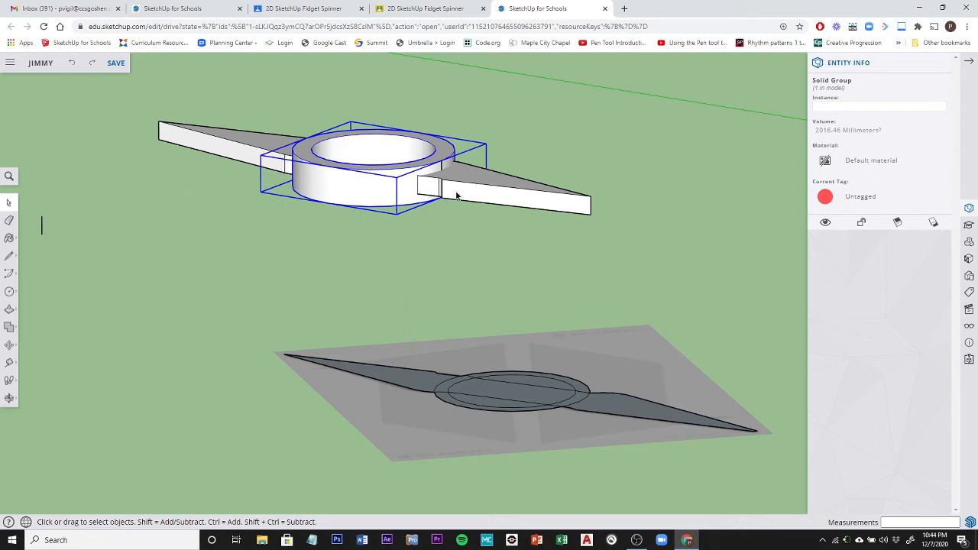
# - Draw a line along the middle of one blade's long side face, from the tip edge's midpoint to the notch edge's midpoint
pyautogui.click(510, 194)
pyautogui.scroll(5, 561, 203)
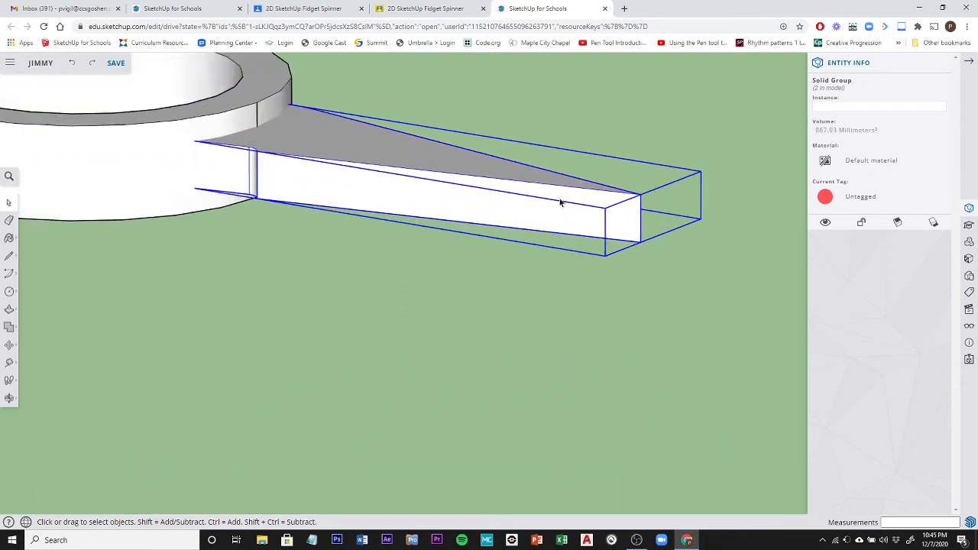
pyautogui.scroll(-2, 561, 202)
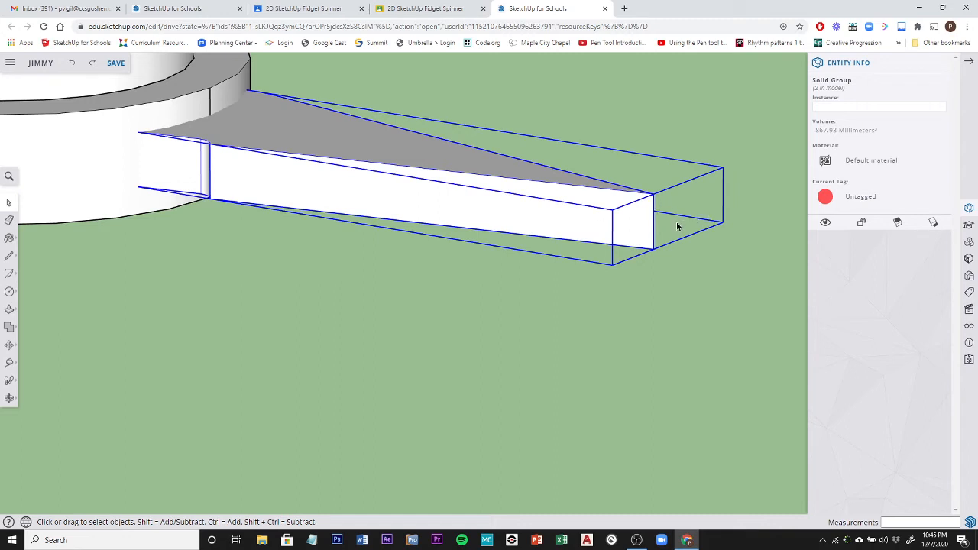
pyautogui.moveTo(702, 241); pyautogui.dragTo(560, 204, button='middle')
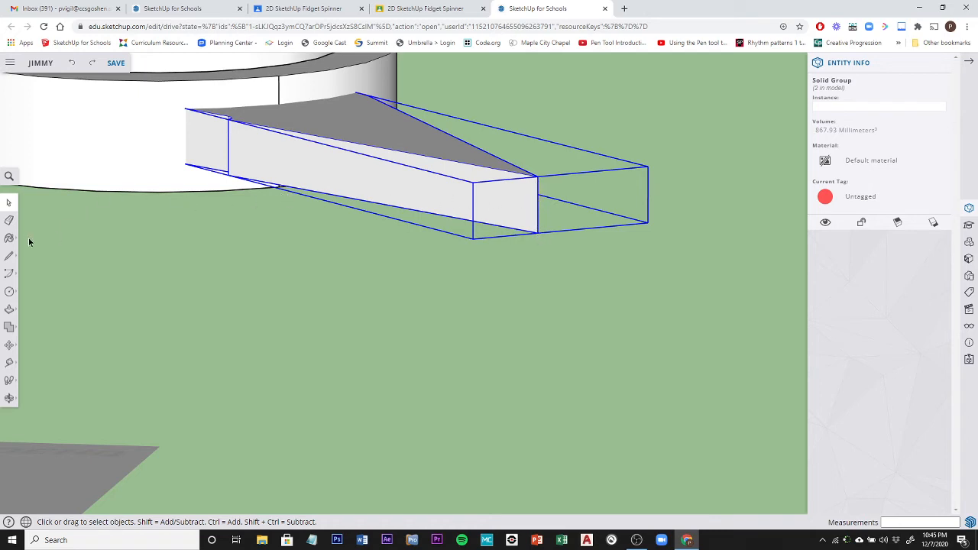
pyautogui.click(9, 256)
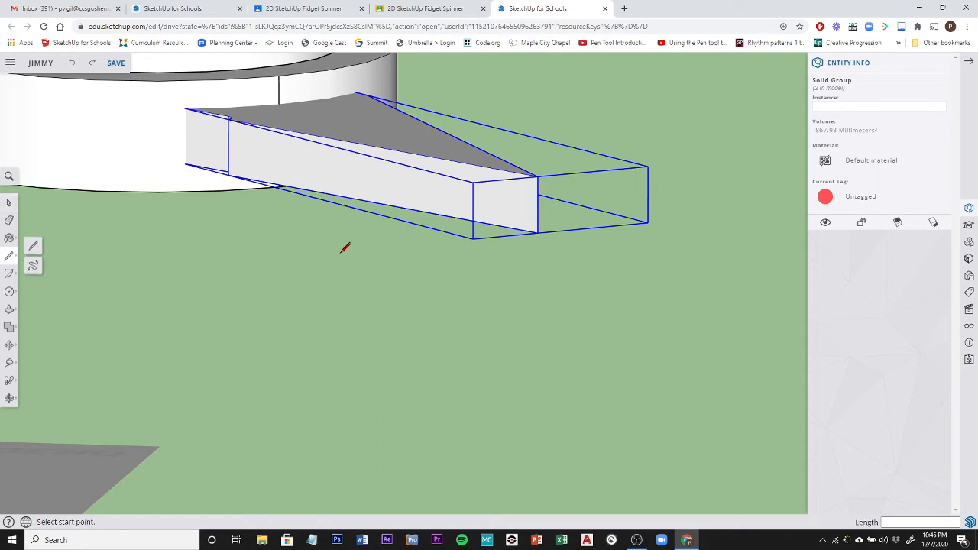
pyautogui.click(538, 204)
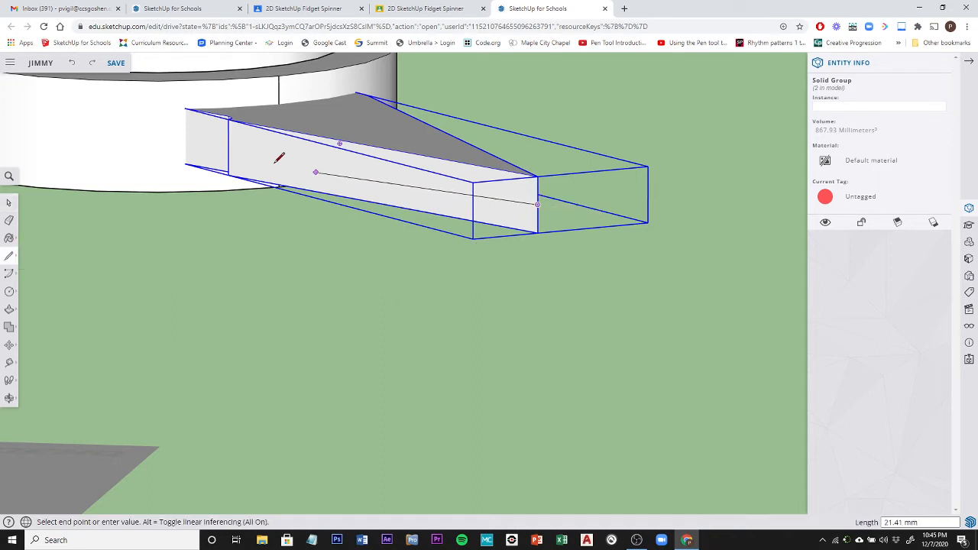
pyautogui.click(228, 146)
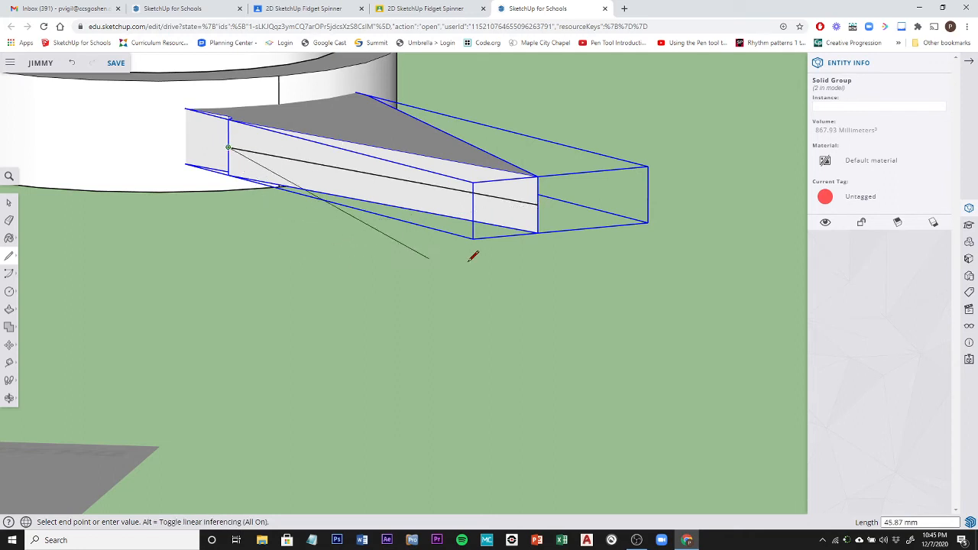
pyautogui.press('o')
pyautogui.moveTo(469, 262); pyautogui.dragTo(577, 266)
pyautogui.moveTo(577, 266); pyautogui.dragTo(579, 269, button='middle')
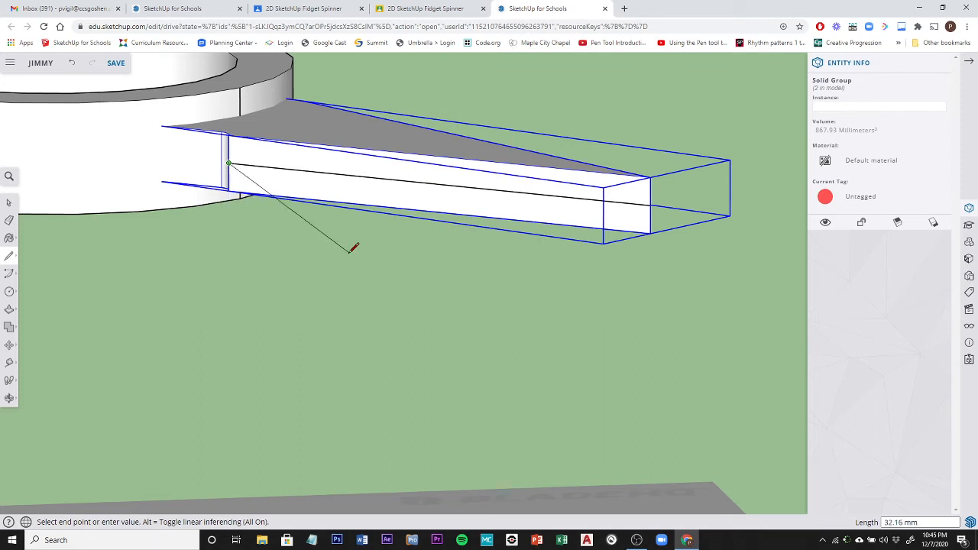
pyautogui.press('Escape')
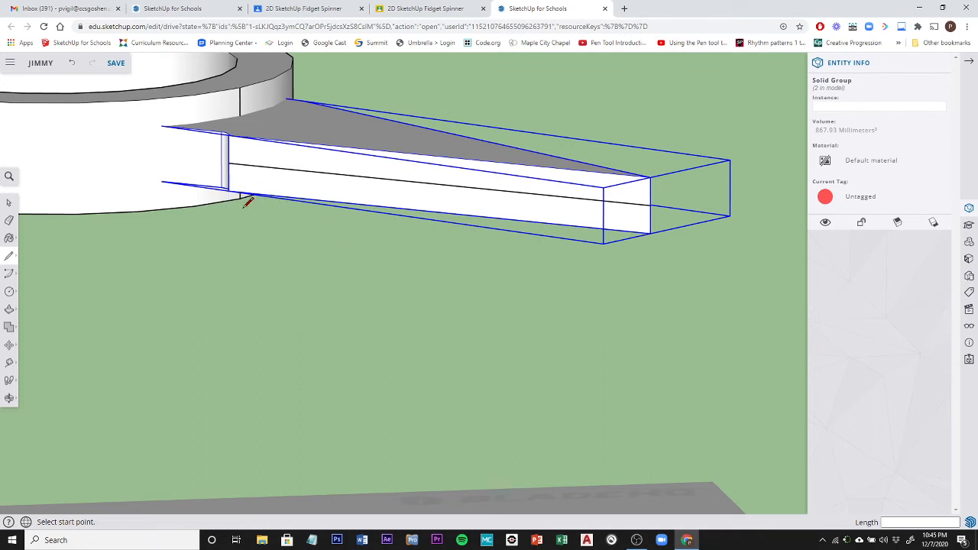
# - Open the blade group with the side midline for editing
pyautogui.moveTo(249, 203)
pyautogui.mouseDown(button='middle')
pyautogui.moveTo(245, 226)
pyautogui.moveTo(340, 264)
pyautogui.moveTo(509, 269)
pyautogui.moveTo(517, 292)
pyautogui.mouseUp(button='middle')
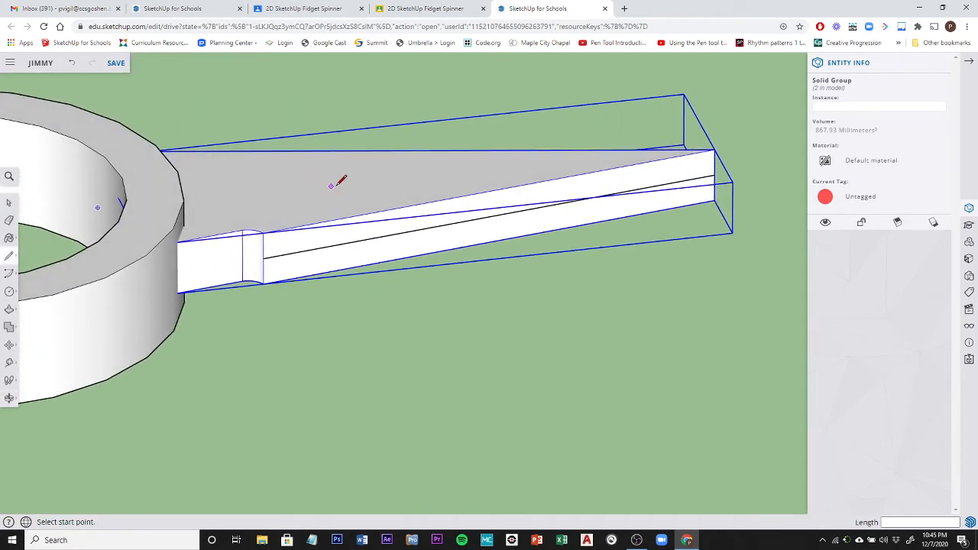
pyautogui.click(7, 203)
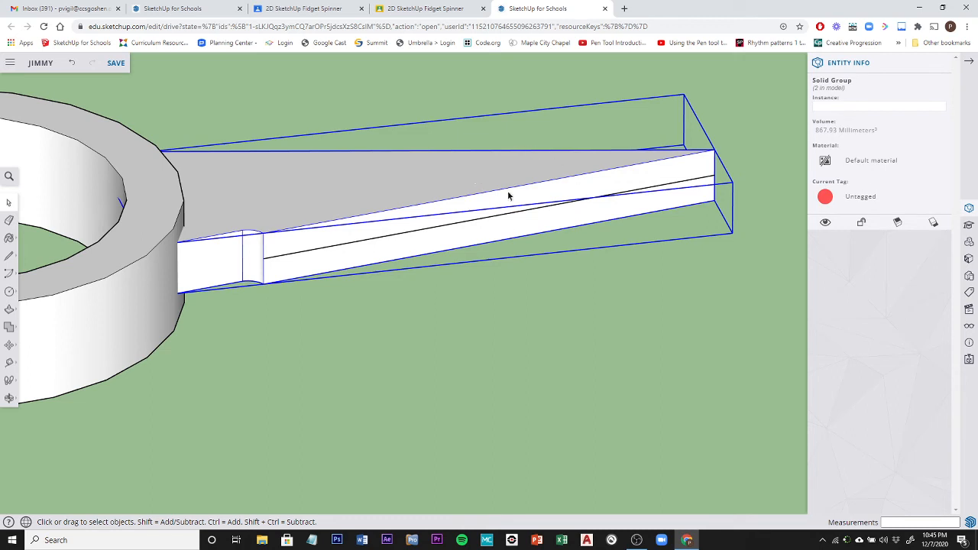
pyautogui.doubleClick(366, 192)
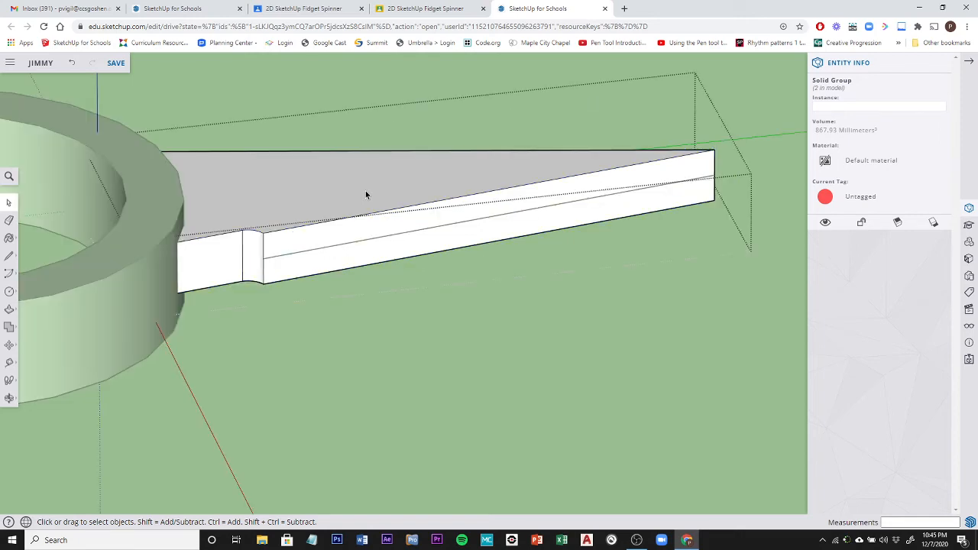
pyautogui.press('o')
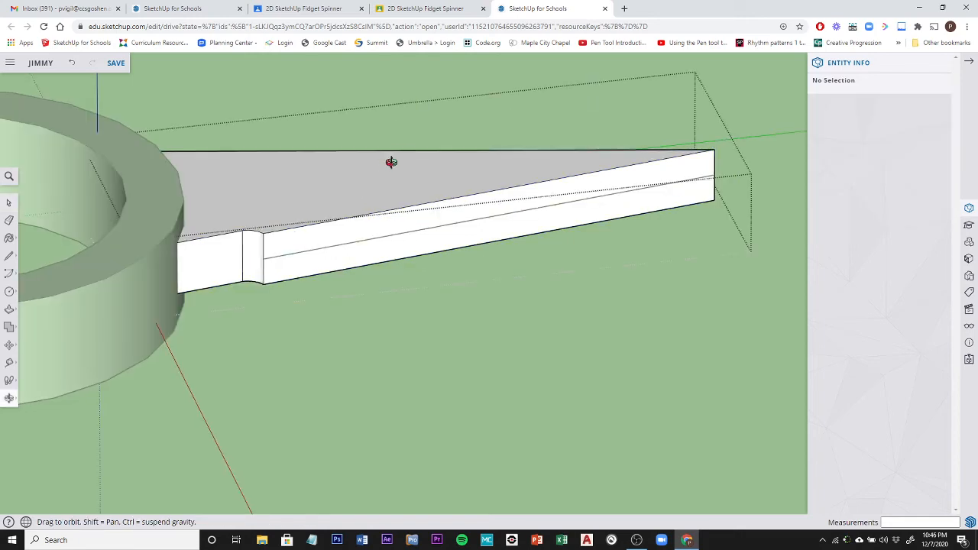
pyautogui.moveTo(393, 162); pyautogui.dragTo(313, 159)
pyautogui.press('space')
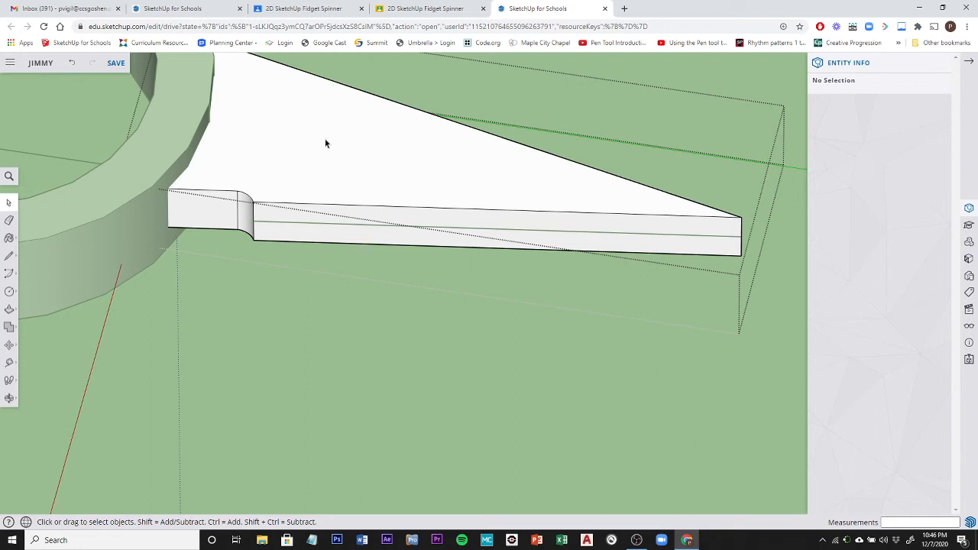
# - Draw an edge-to-edge line about 10.37 mm long across the blade's top near the notch and a 3.5 mm vertical line on its side face
pyautogui.click(9, 261)
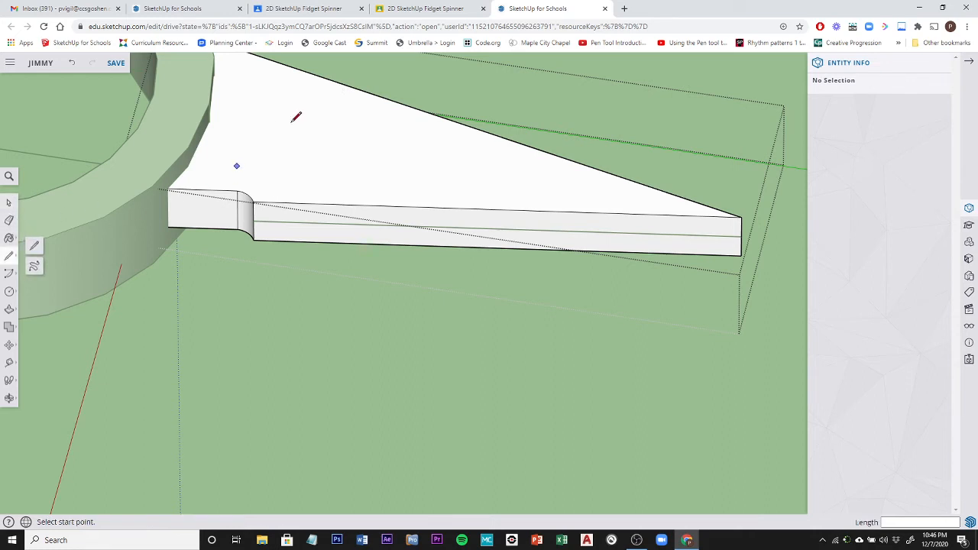
pyautogui.click(336, 82)
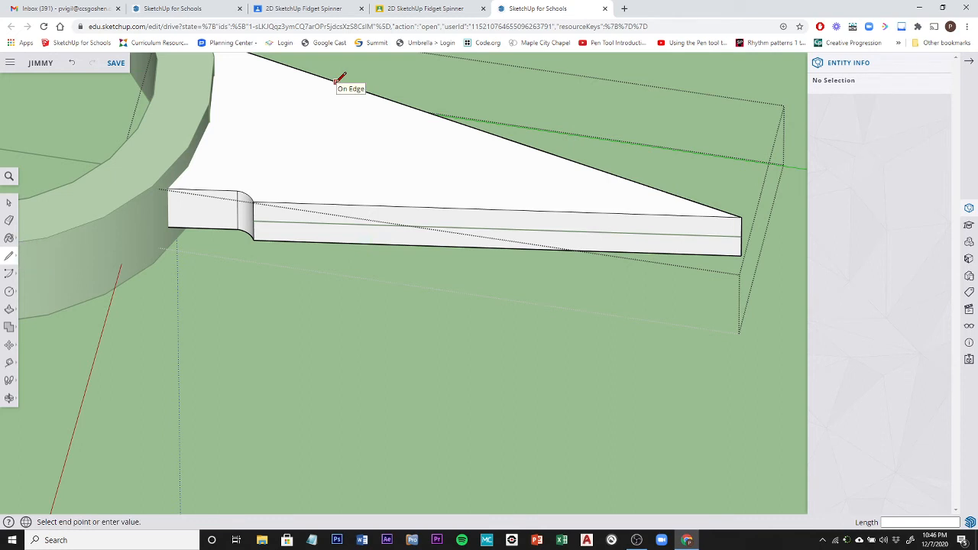
pyautogui.click(304, 202)
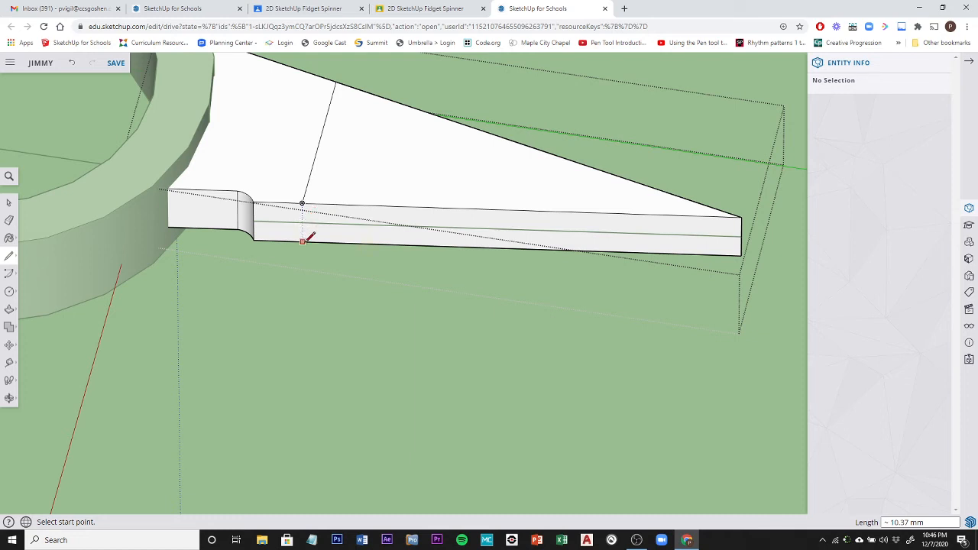
pyautogui.click(305, 240)
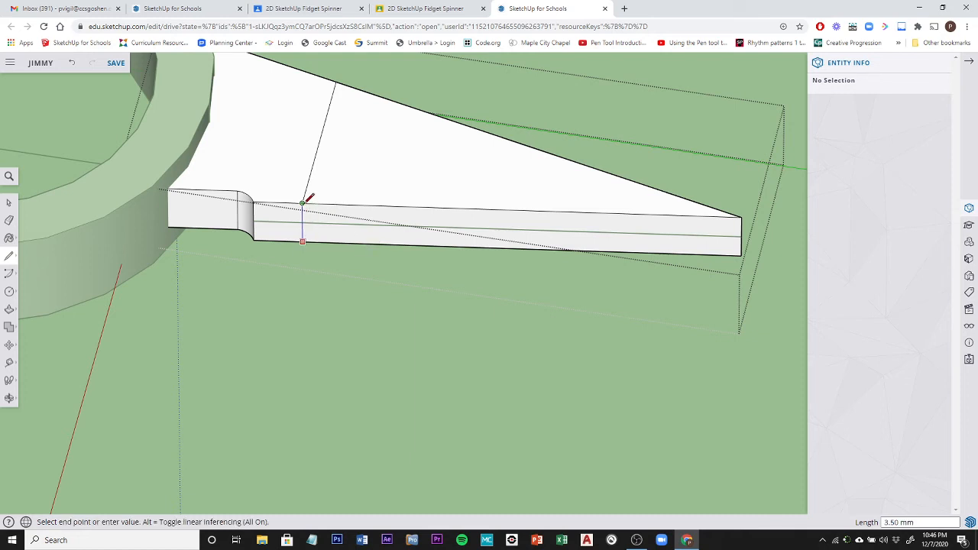
pyautogui.click(303, 204)
# - Draw a matching line about 10.37 mm long across the blade's underside and a 3.5 mm vertical line on its opposite side face
pyautogui.press('o')
pyautogui.moveTo(303, 266); pyautogui.dragTo(308, 158, button='middle')
pyautogui.click(302, 174)
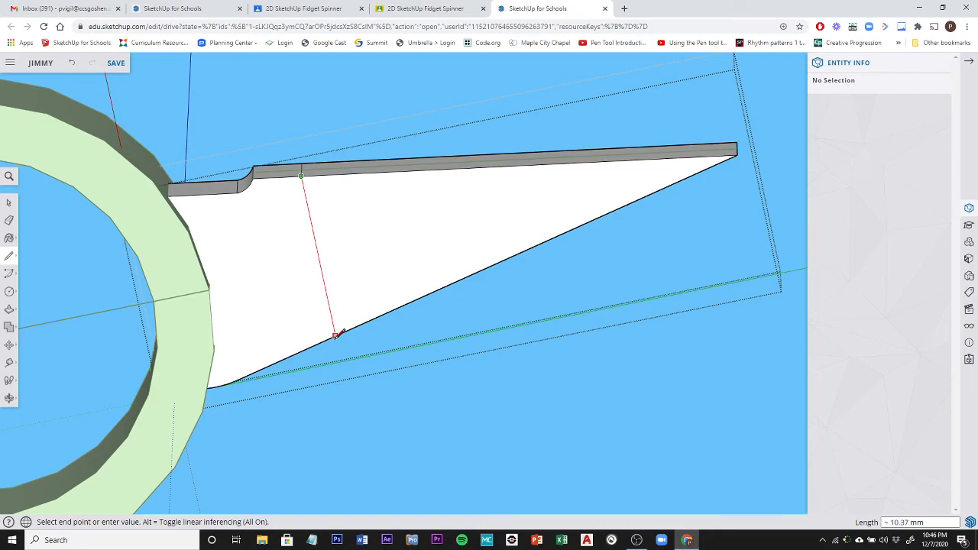
pyautogui.click(335, 335)
pyautogui.moveTo(480, 138); pyautogui.dragTo(638, 176, button='middle')
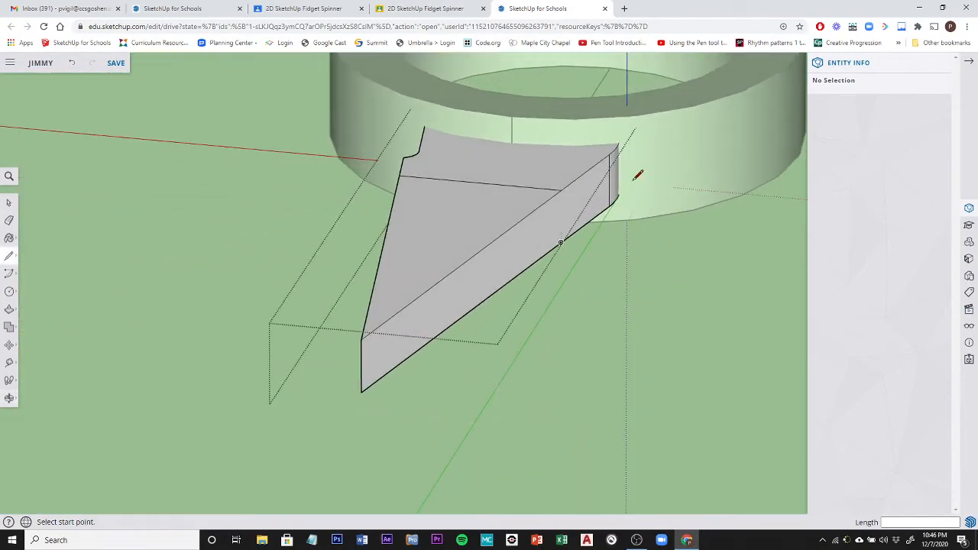
pyautogui.click(562, 190)
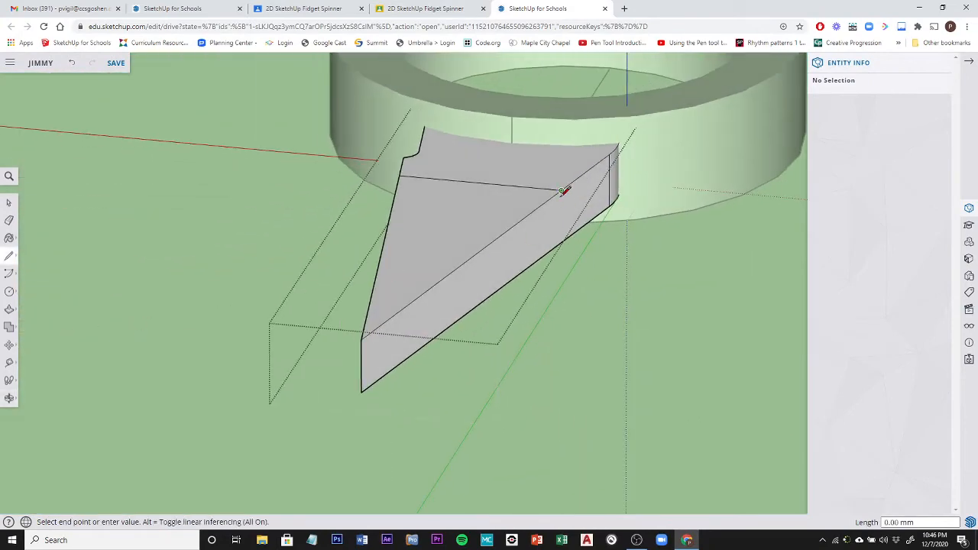
pyautogui.click(561, 243)
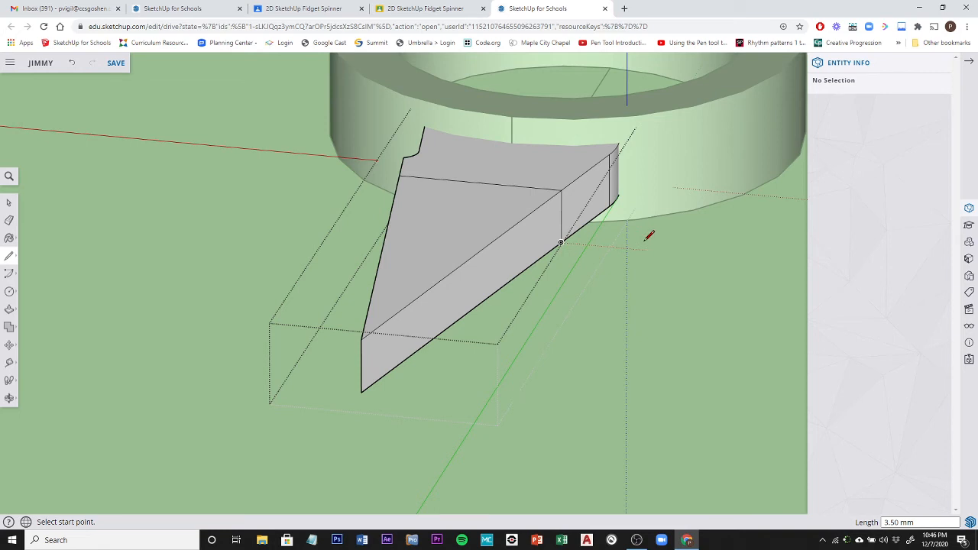
# - Select the tapering top and side faces of the blade in turn to check that the new lines split them
pyautogui.click(10, 205)
pyautogui.click(451, 264)
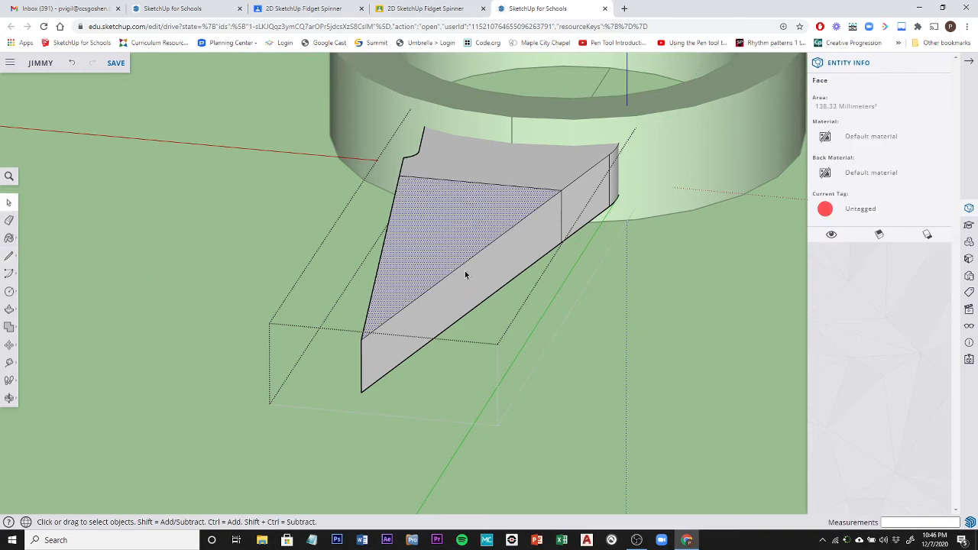
pyautogui.click(465, 273)
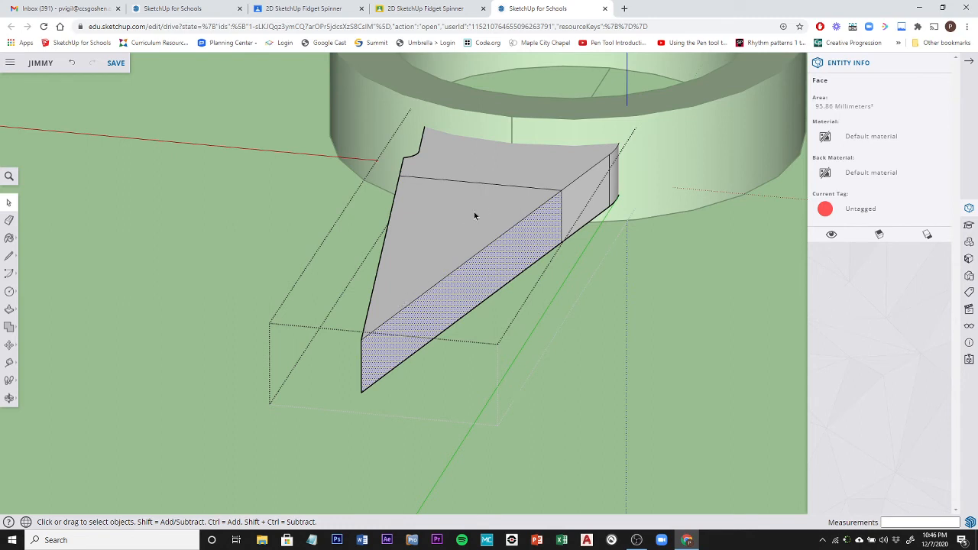
pyautogui.click(474, 214)
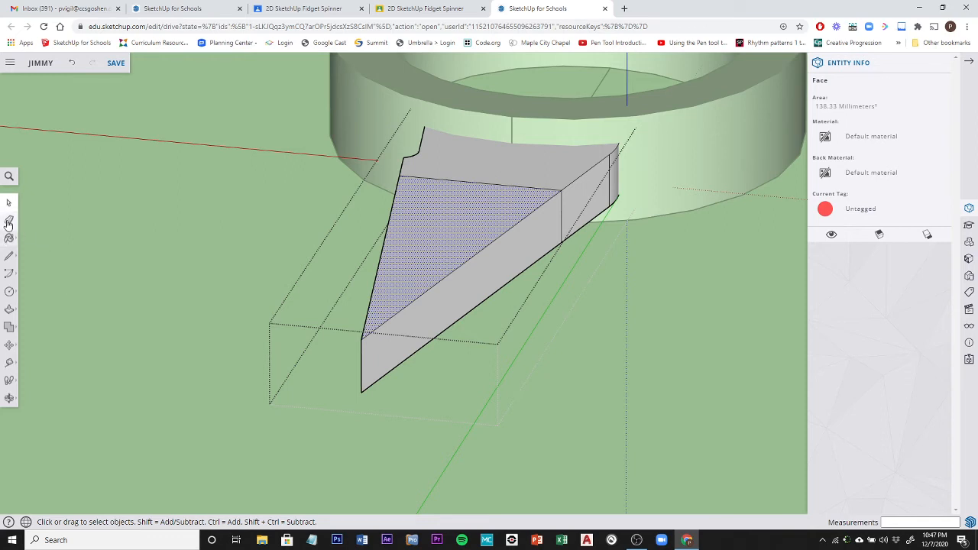
# - Clear the face selection by leaving the blade group and reopen the same group for editing
pyautogui.click(10, 348)
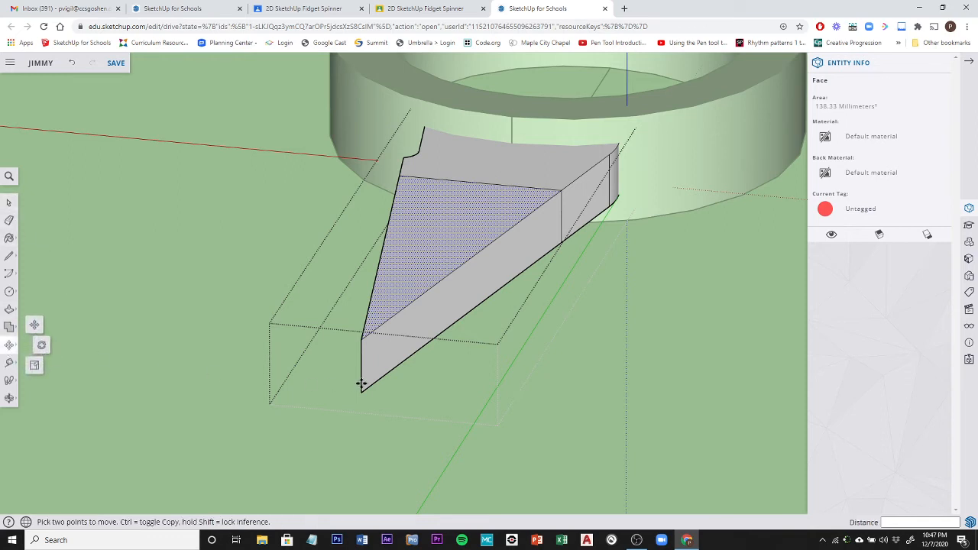
pyautogui.moveTo(412, 413); pyautogui.dragTo(504, 298, button='middle')
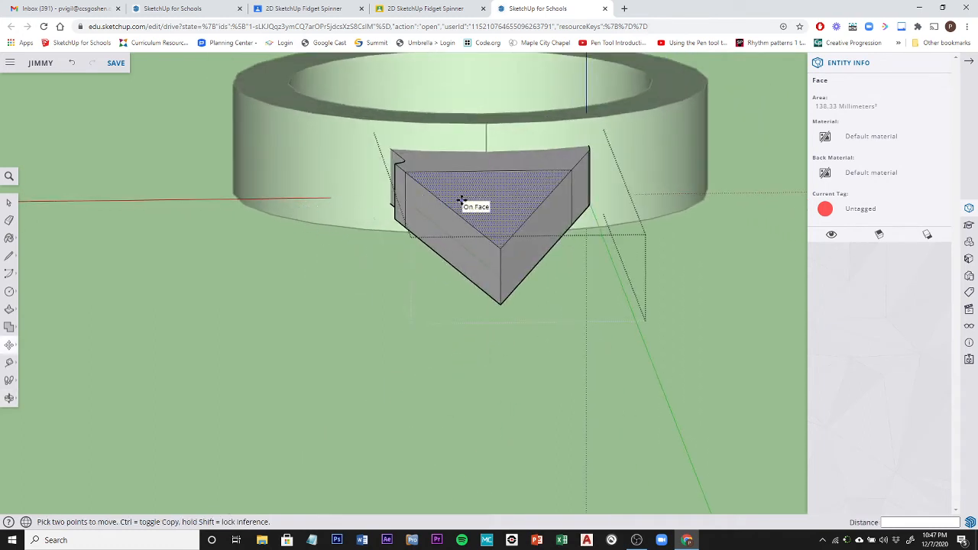
pyautogui.click(9, 202)
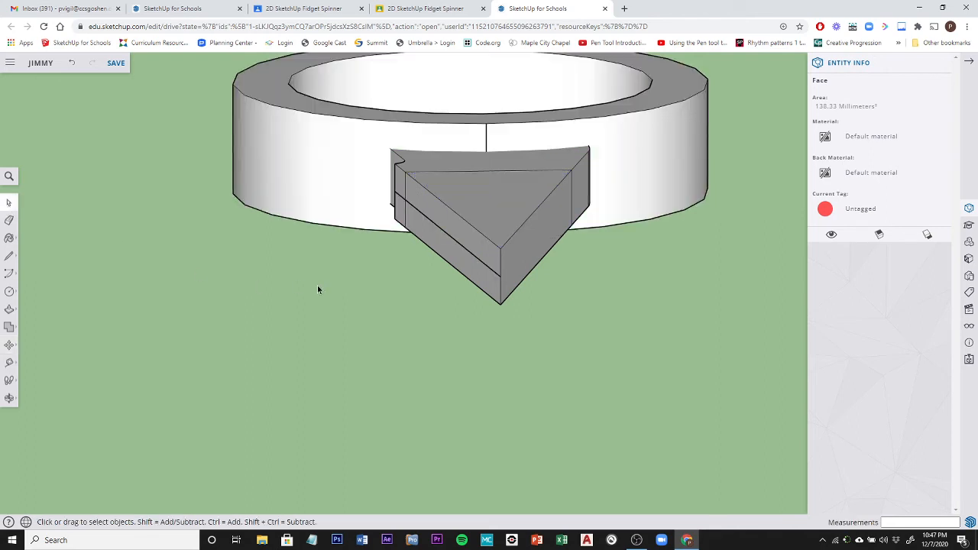
pyautogui.click(132, 252)
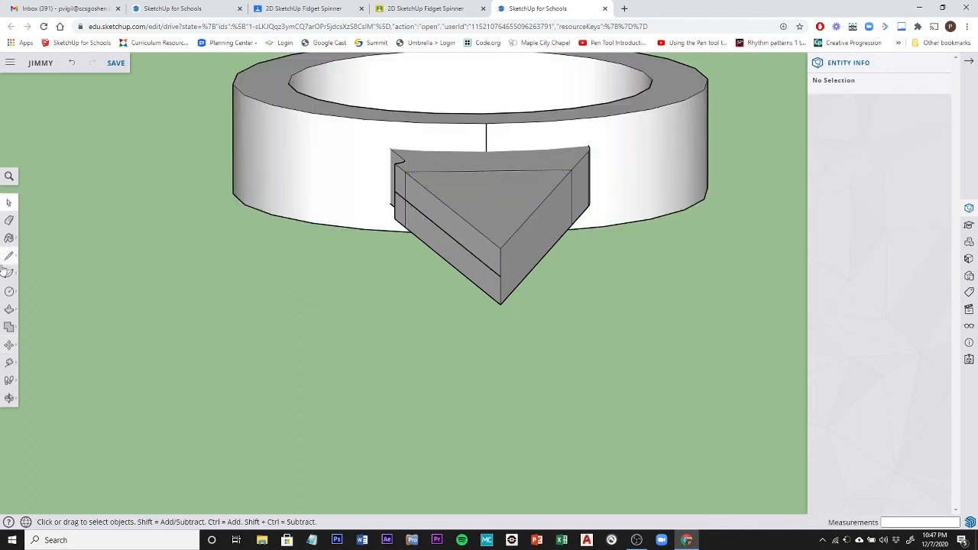
pyautogui.click(506, 212)
pyautogui.doubleClick(507, 216)
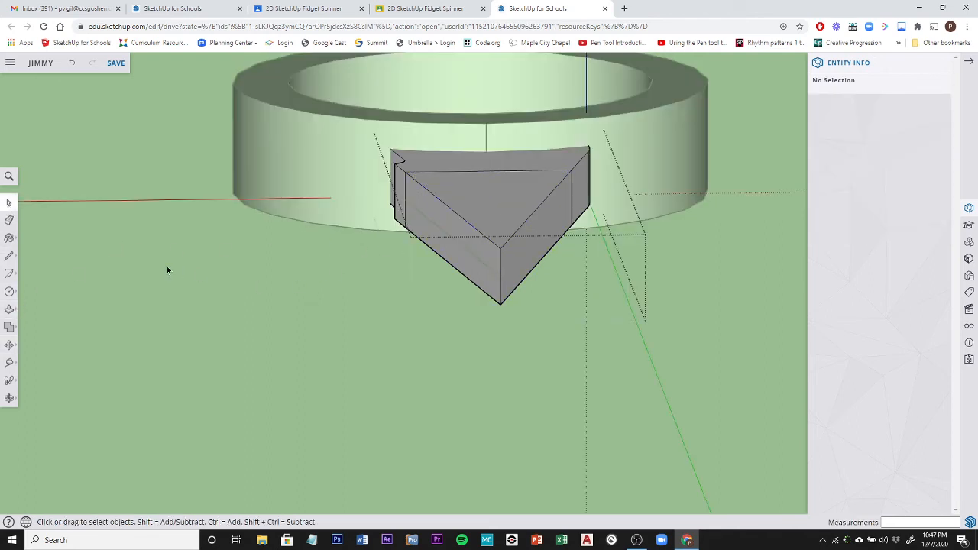
# - Move the blade tip's upper endpoint down 1.75 mm and its lower endpoint up 1.75 mm so both meet at the side midline
pyautogui.click(10, 349)
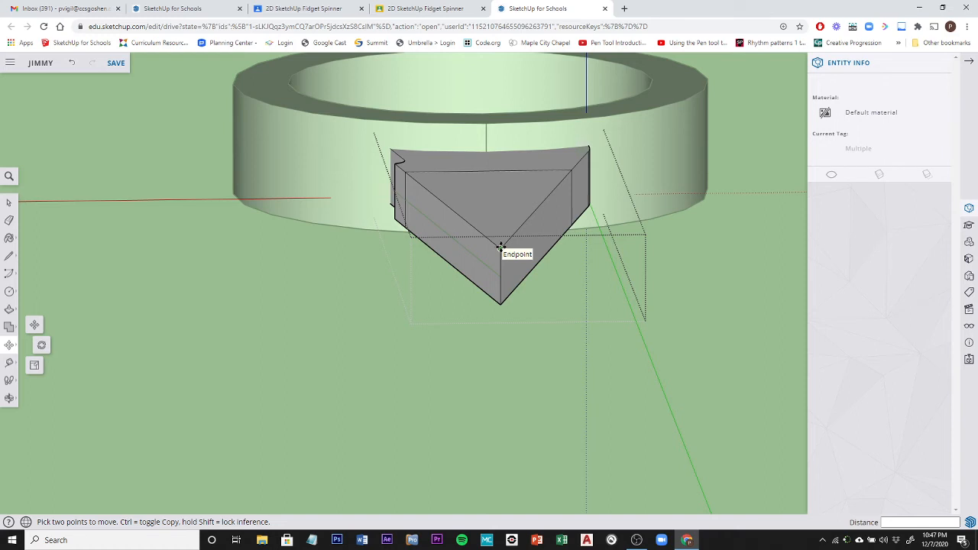
pyautogui.click(500, 246)
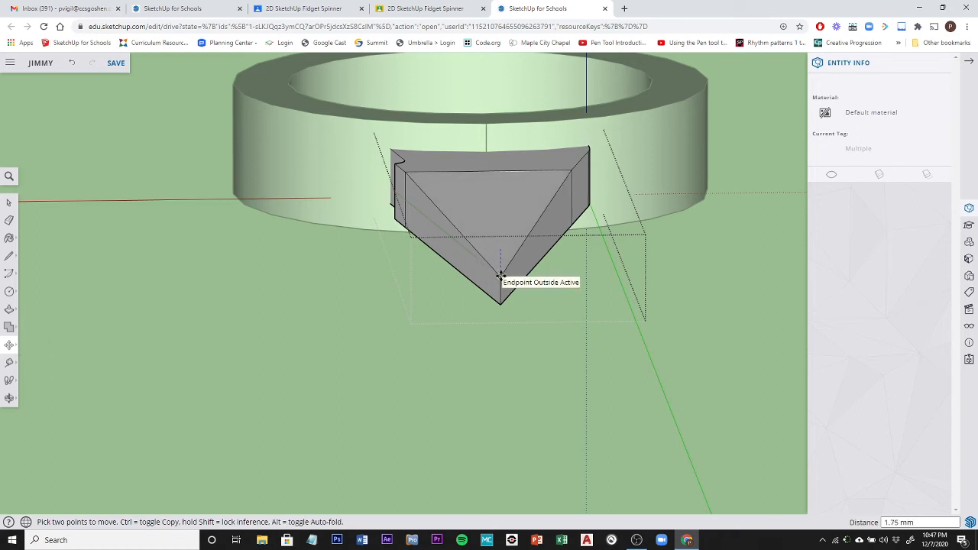
pyautogui.click(501, 275)
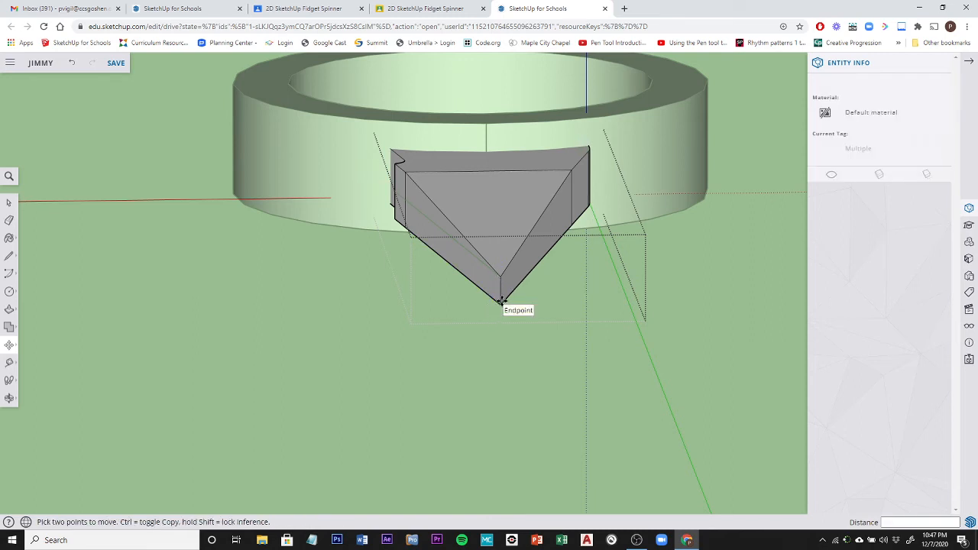
pyautogui.click(501, 300)
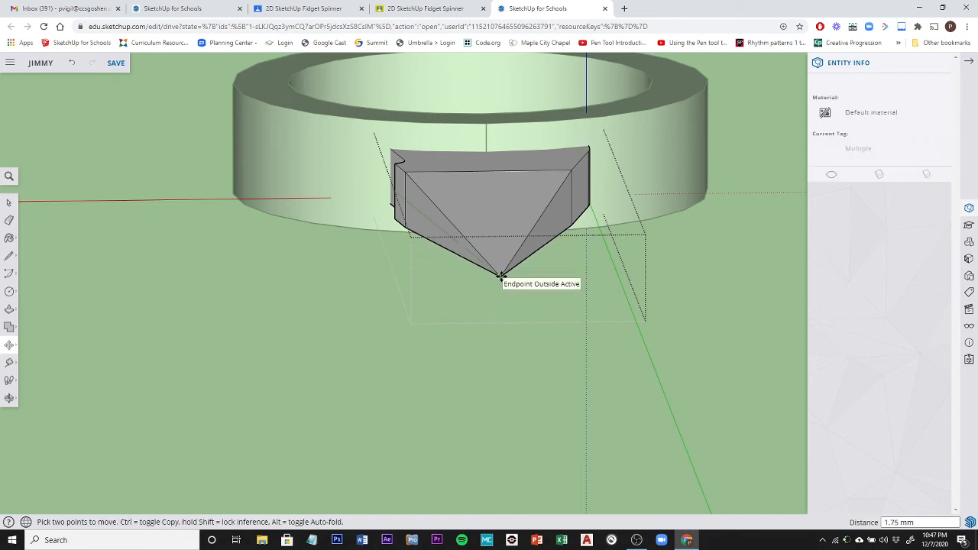
pyautogui.click(501, 276)
# - Examine the tapered blade from both sides and compare its profile with the untapered blade
pyautogui.moveTo(252, 268); pyautogui.dragTo(508, 298, button='middle')
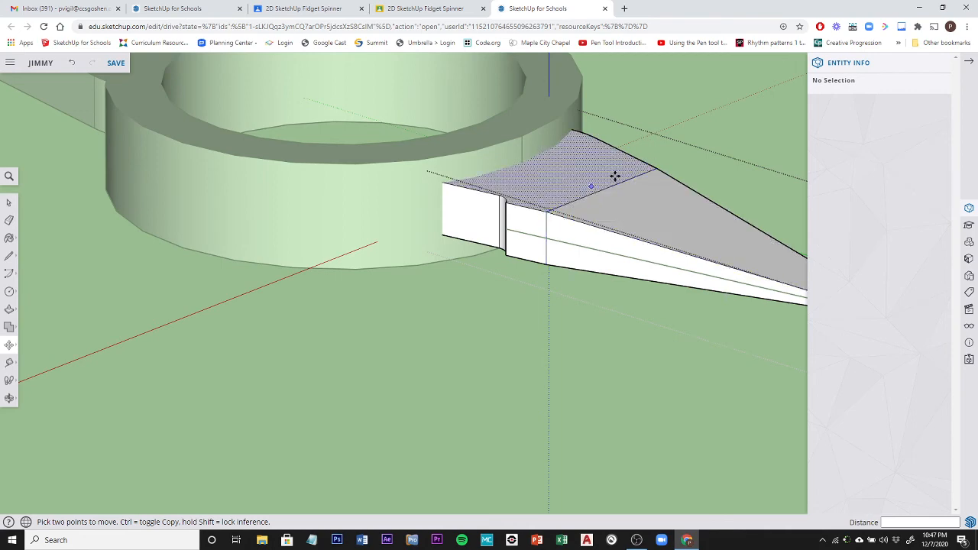
pyautogui.moveTo(589, 326); pyautogui.dragTo(100, 312, button='middle')
pyautogui.moveTo(605, 299); pyautogui.dragTo(356, 259, button='middle')
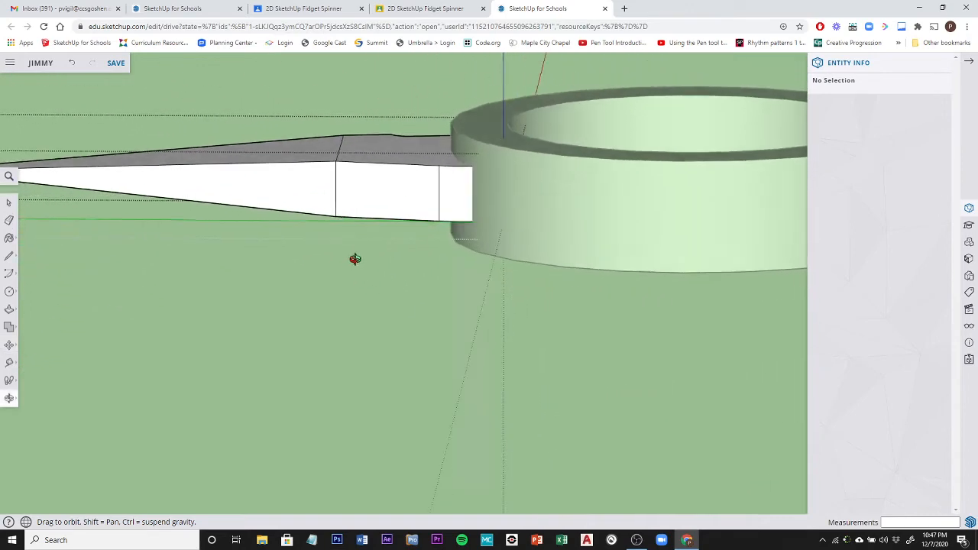
pyautogui.scroll(-3, 357, 259)
pyautogui.scroll(-2, 357, 259)
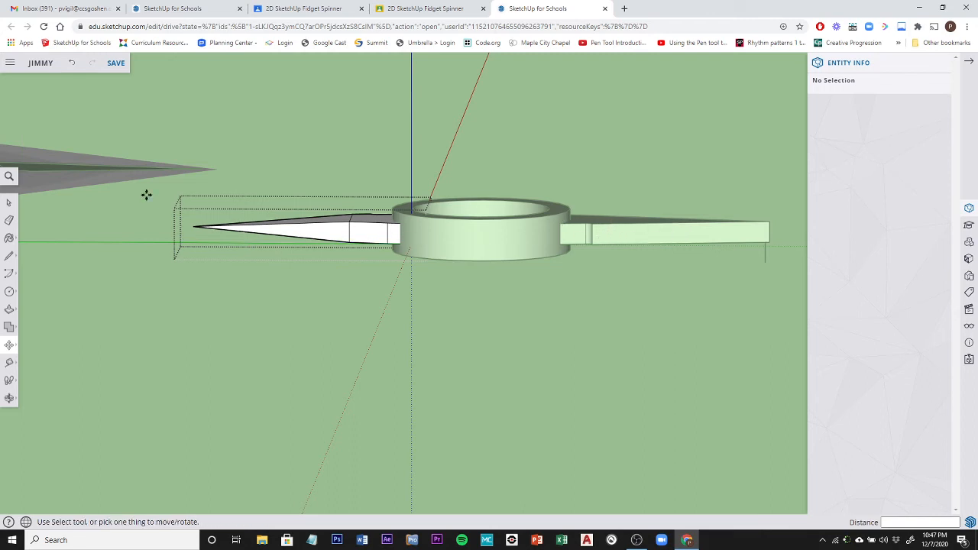
pyautogui.click(9, 202)
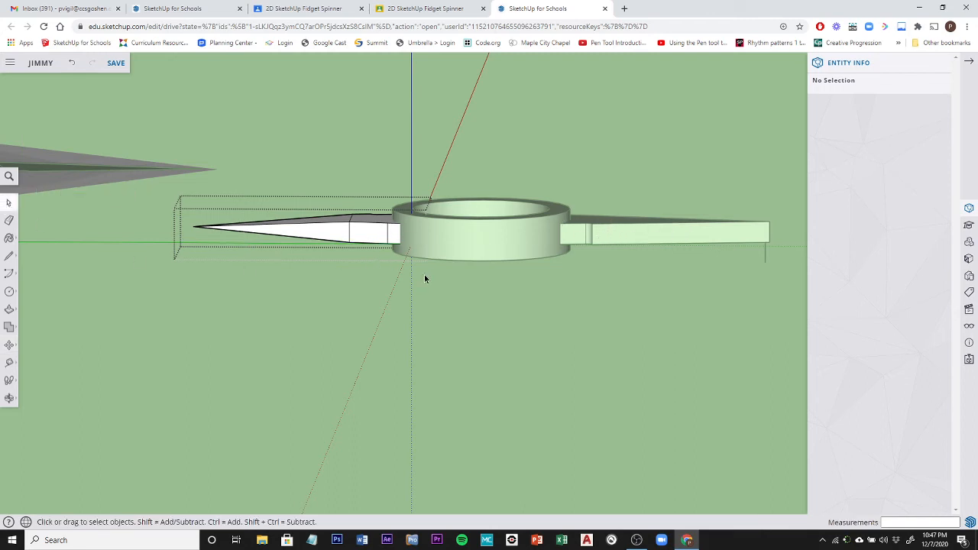
pyautogui.moveTo(424, 275); pyautogui.dragTo(424, 312, button='middle')
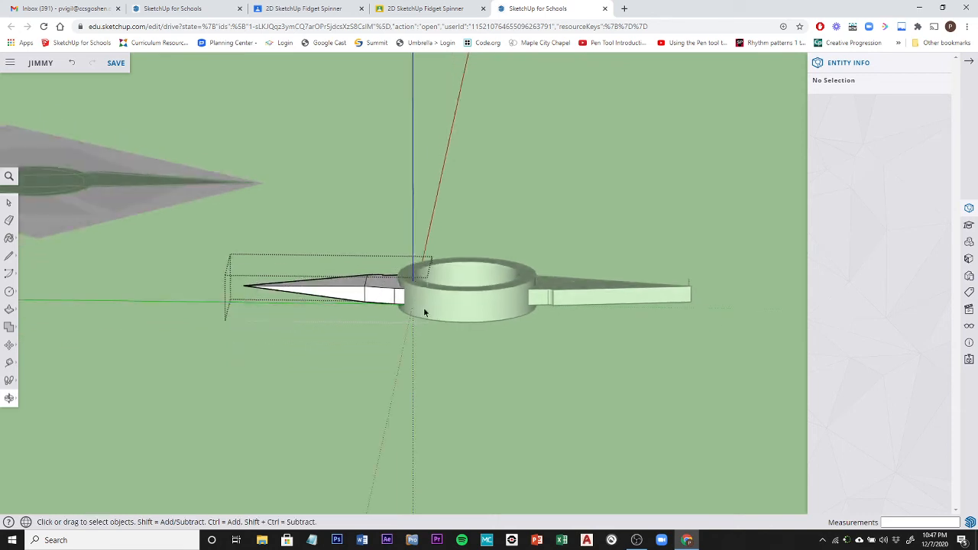
pyautogui.scroll(6, 424, 311)
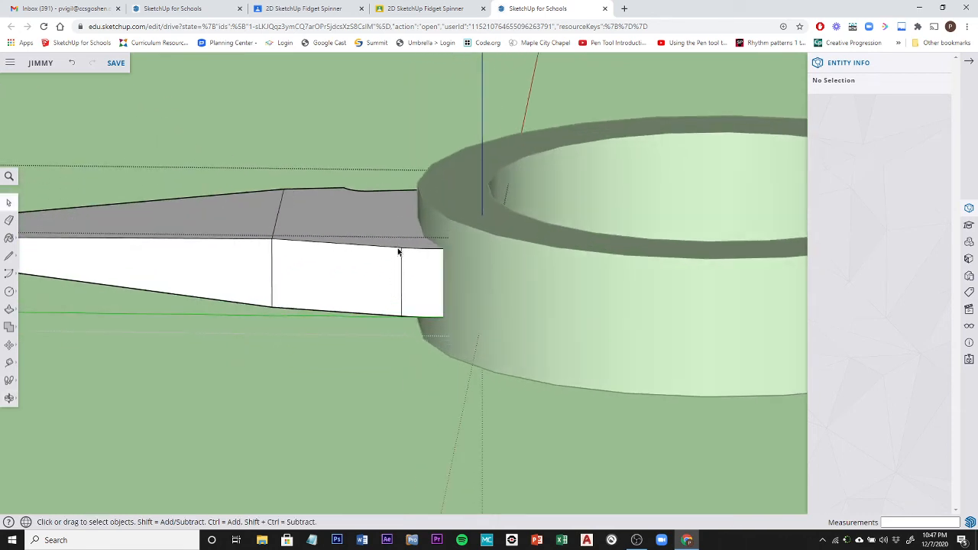
# - Measure along the tapered blade's top edge from the end of the cross line with the Tape Measure
pyautogui.click(7, 363)
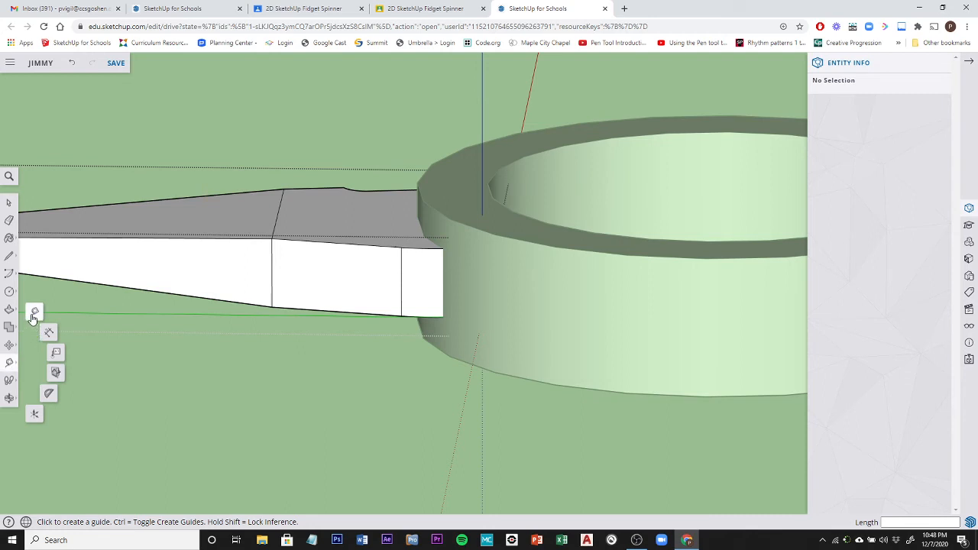
pyautogui.click(34, 314)
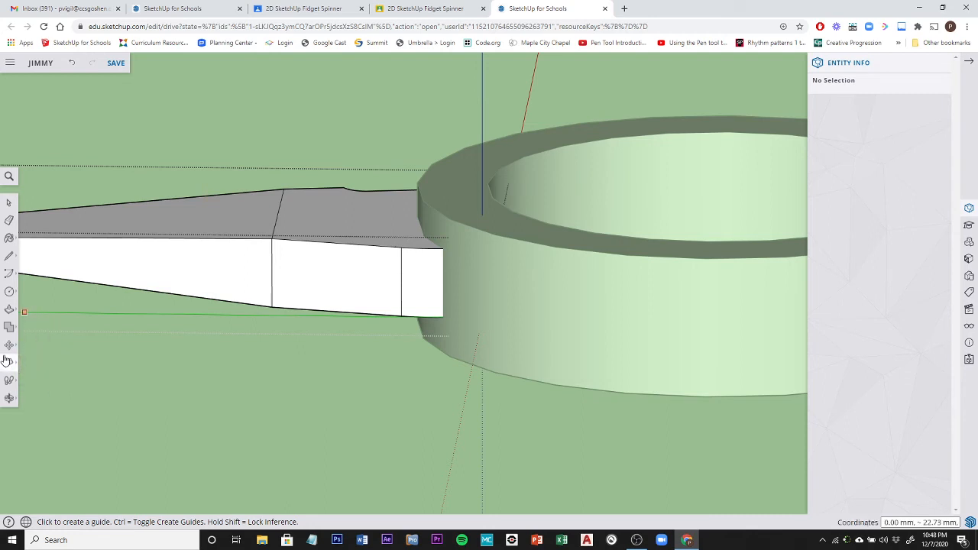
pyautogui.click(273, 240)
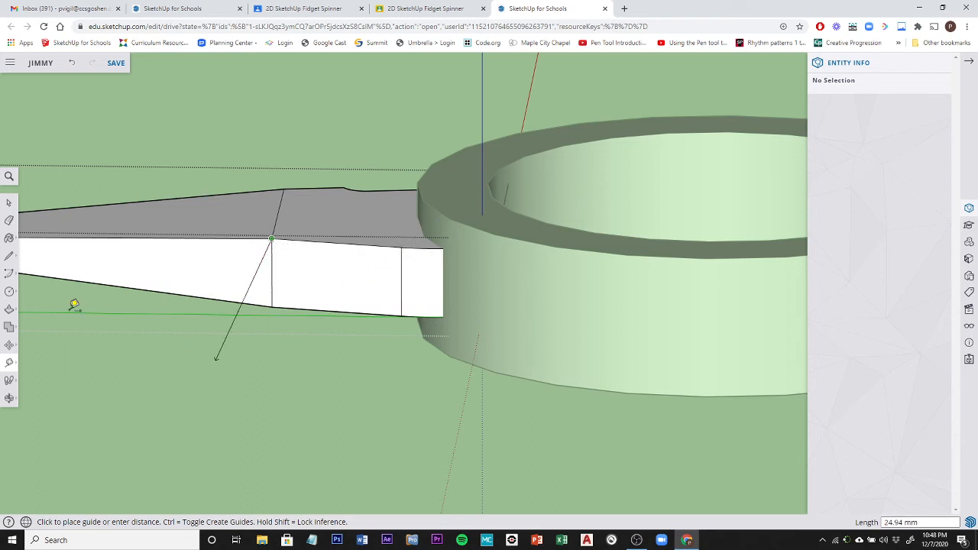
pyautogui.click(9, 202)
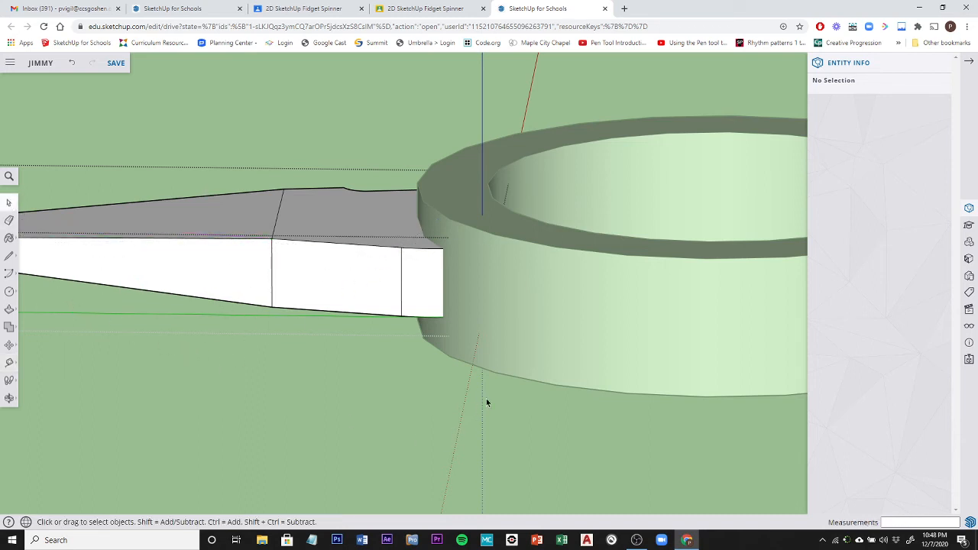
# - Close the tapered blade's group and leave nothing selected
pyautogui.moveTo(486, 398); pyautogui.dragTo(412, 367, button='middle')
pyautogui.scroll(-5, 412, 367)
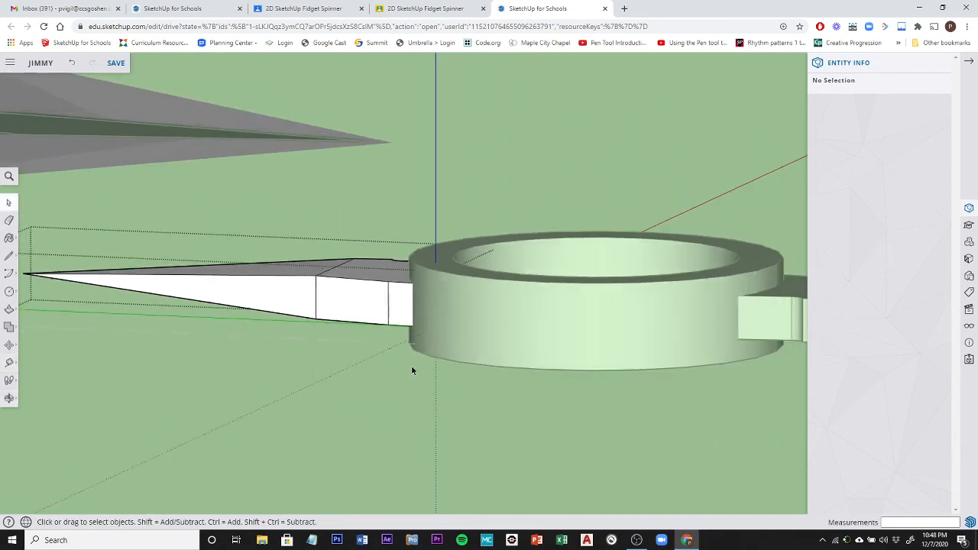
pyautogui.scroll(-2, 411, 370)
pyautogui.click(659, 352)
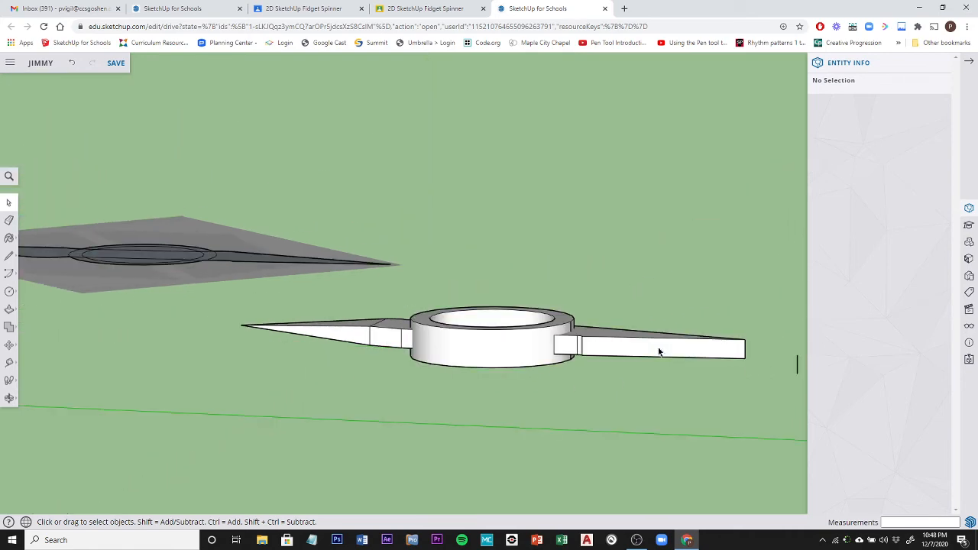
pyautogui.click(624, 417)
# - Place a guide point on the untapered blade's top edge, 6.6 mm from the vertical edge beside the ring
pyautogui.moveTo(636, 327); pyautogui.dragTo(159, 373, button='middle')
pyautogui.scroll(-5, 487, 347)
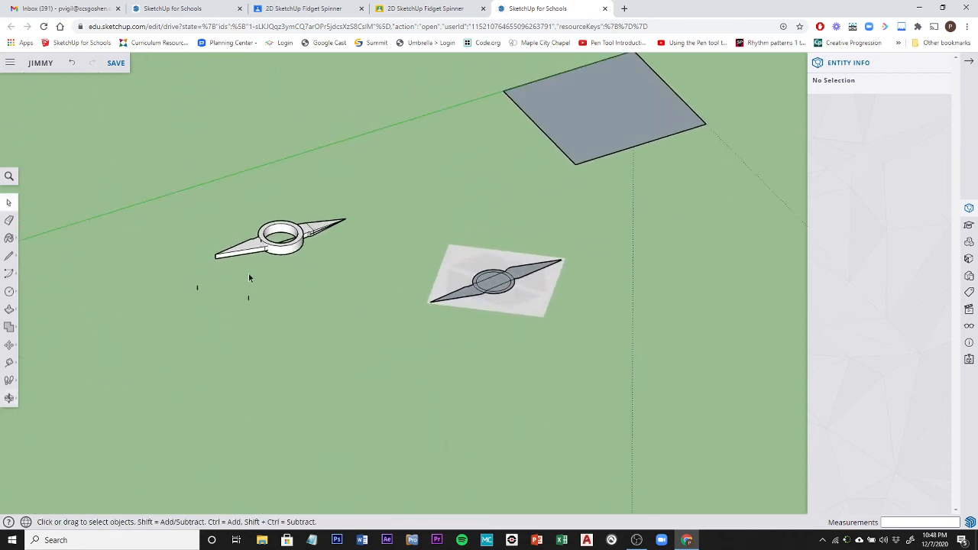
pyautogui.scroll(6, 272, 259)
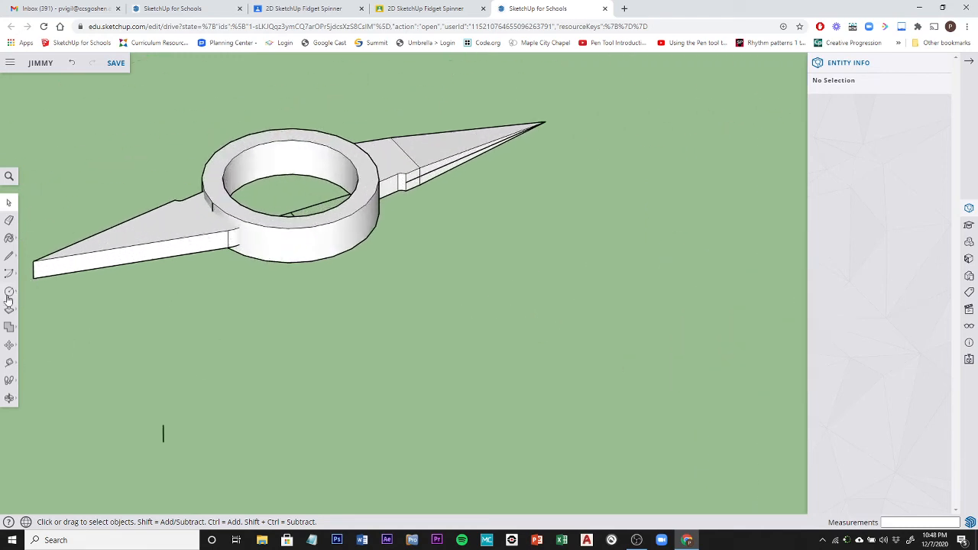
pyautogui.click(9, 362)
pyautogui.scroll(3, 236, 229)
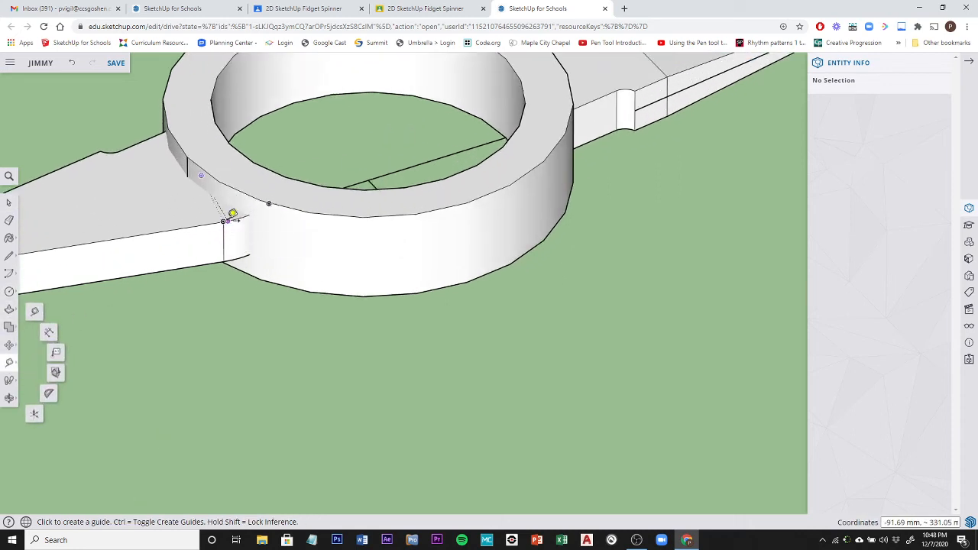
pyautogui.click(223, 222)
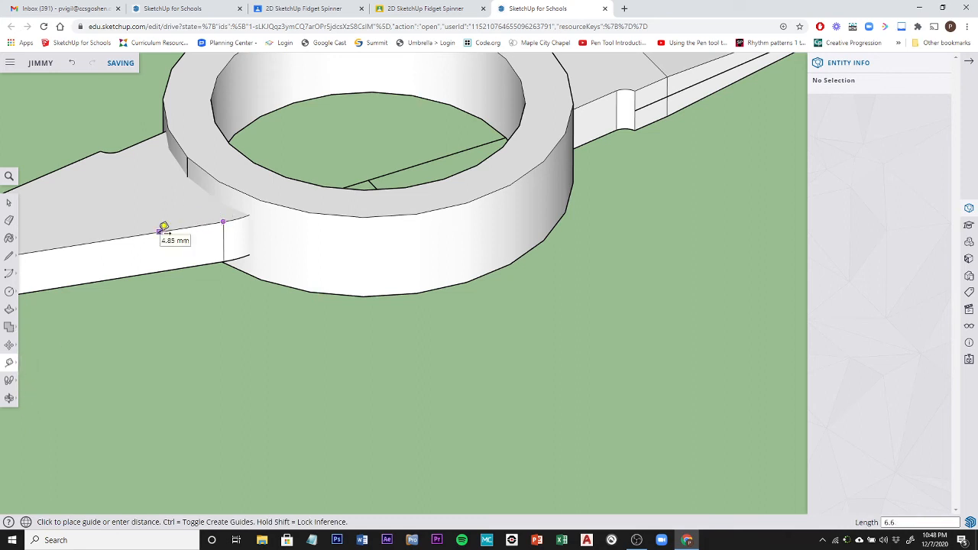
pyautogui.click(159, 231)
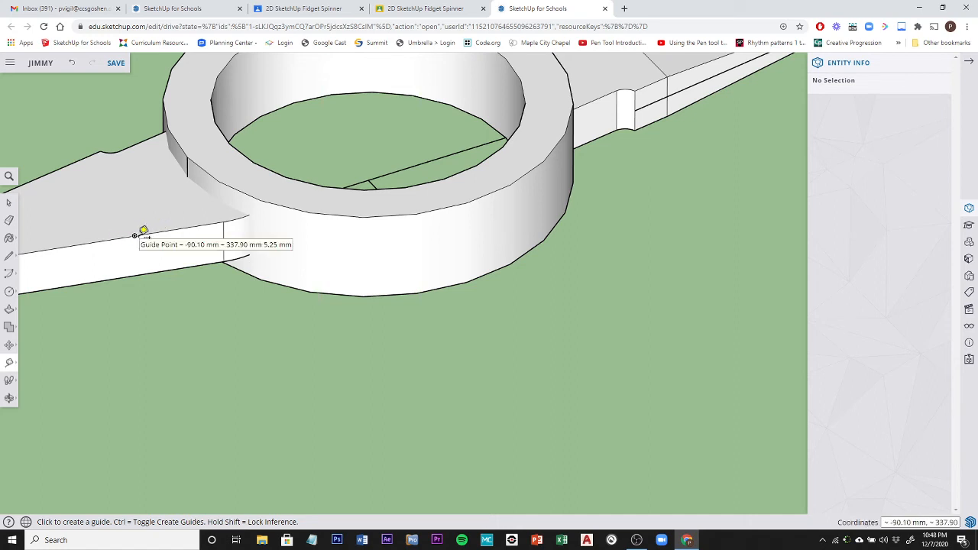
# - Draw a line about 10.37 mm long across the untapered blade's top face, from the guide point to the opposite edge
pyautogui.click(10, 258)
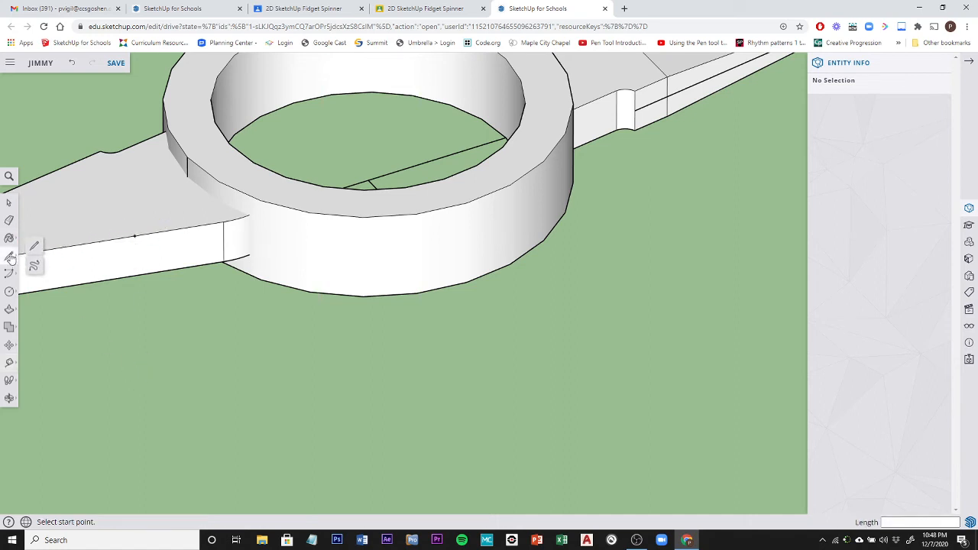
pyautogui.click(134, 235)
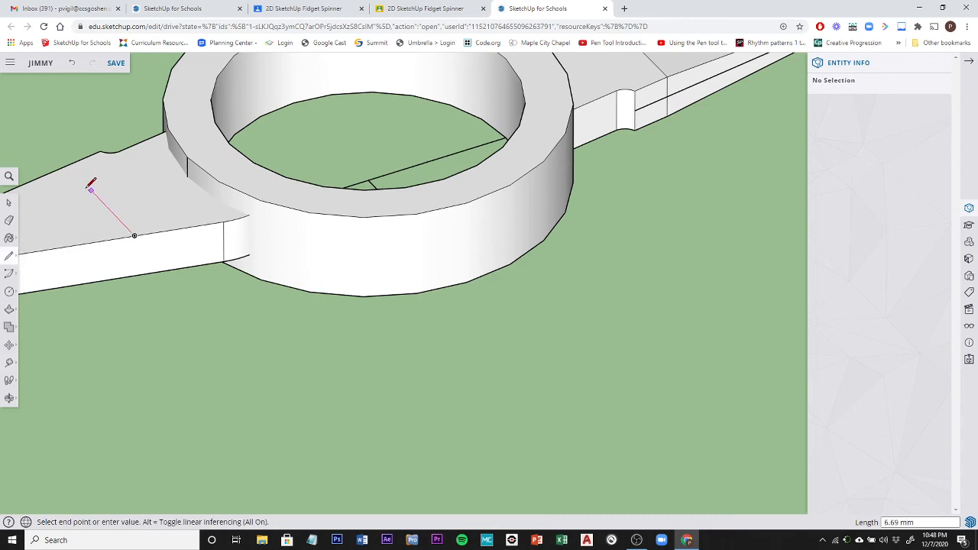
pyautogui.click(67, 165)
# - Continue the cross line around the blade with 3.5 mm vertical lines on both sides and a line about 10.37 mm long across the underside
pyautogui.click(135, 235)
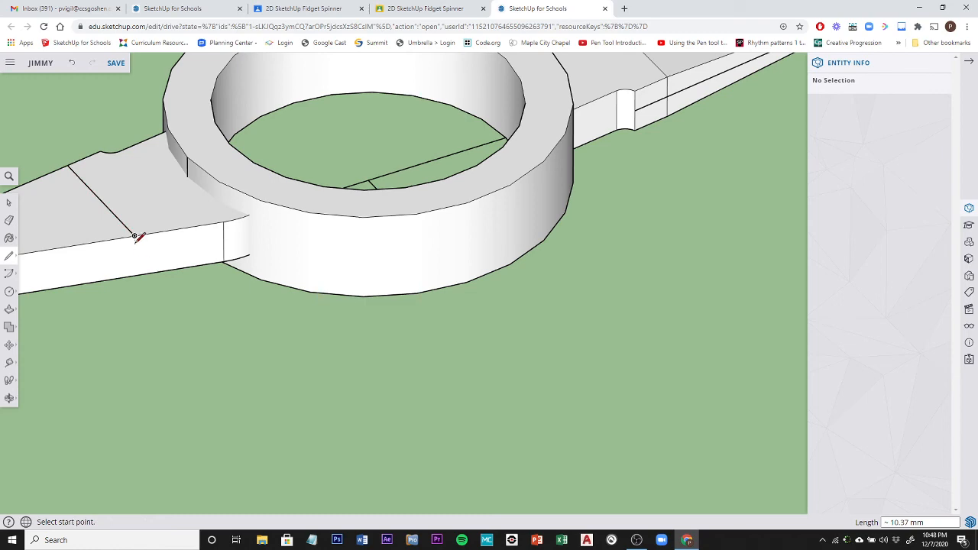
pyautogui.click(134, 236)
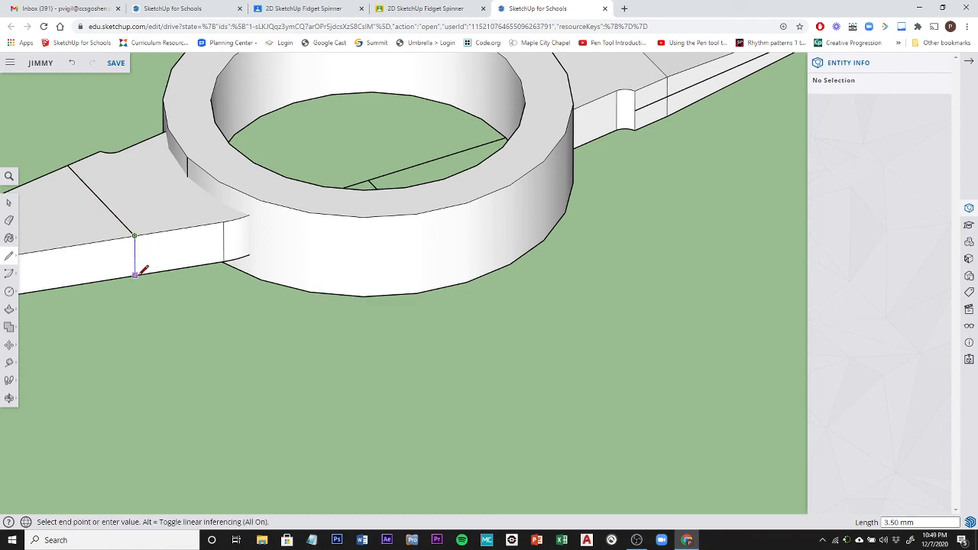
pyautogui.moveTo(163, 310); pyautogui.dragTo(146, 83, button='middle')
pyautogui.moveTo(134, 223); pyautogui.dragTo(128, 121, button='middle')
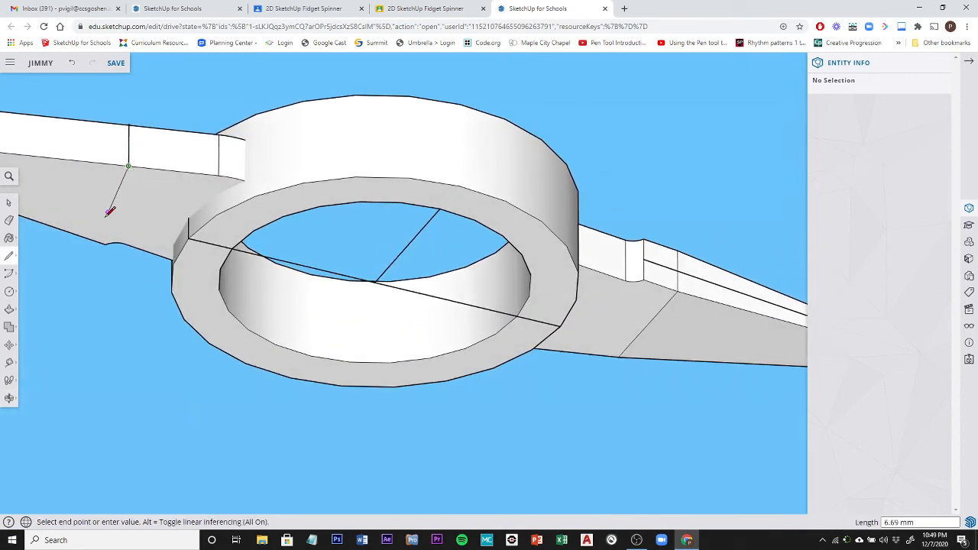
pyautogui.click(71, 232)
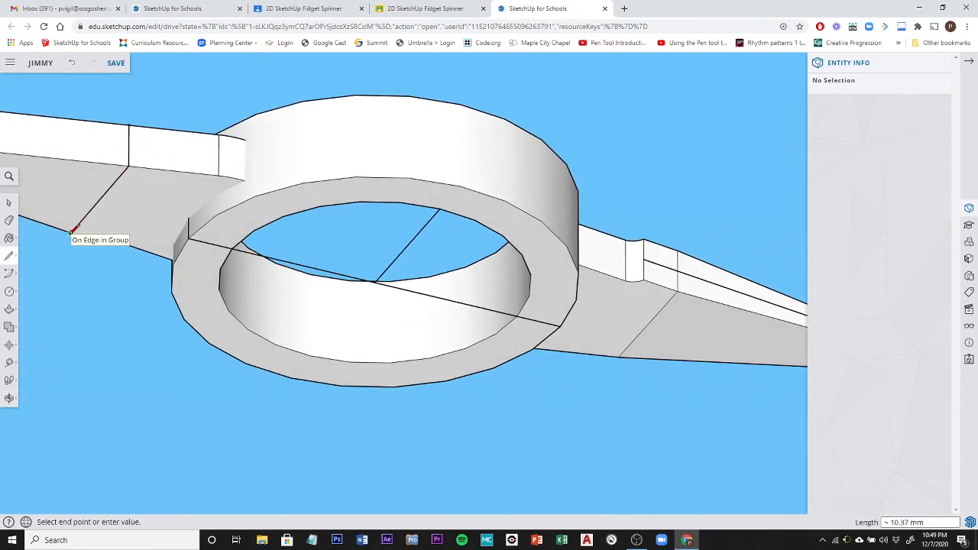
pyautogui.moveTo(82, 253)
pyautogui.mouseDown(button='middle')
pyautogui.moveTo(108, 174)
pyautogui.moveTo(469, 251)
pyautogui.moveTo(683, 262)
pyautogui.moveTo(290, 380)
pyautogui.mouseUp(button='middle')
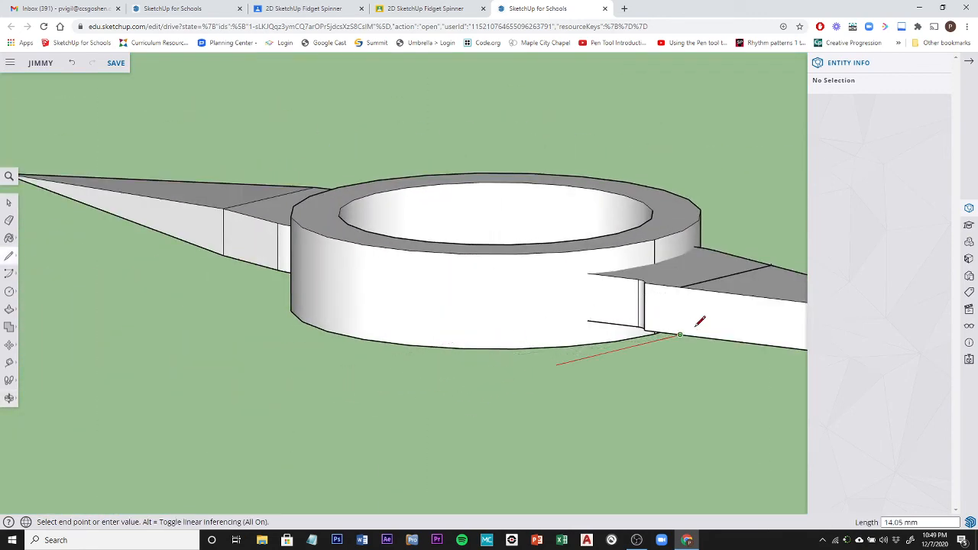
pyautogui.click(681, 287)
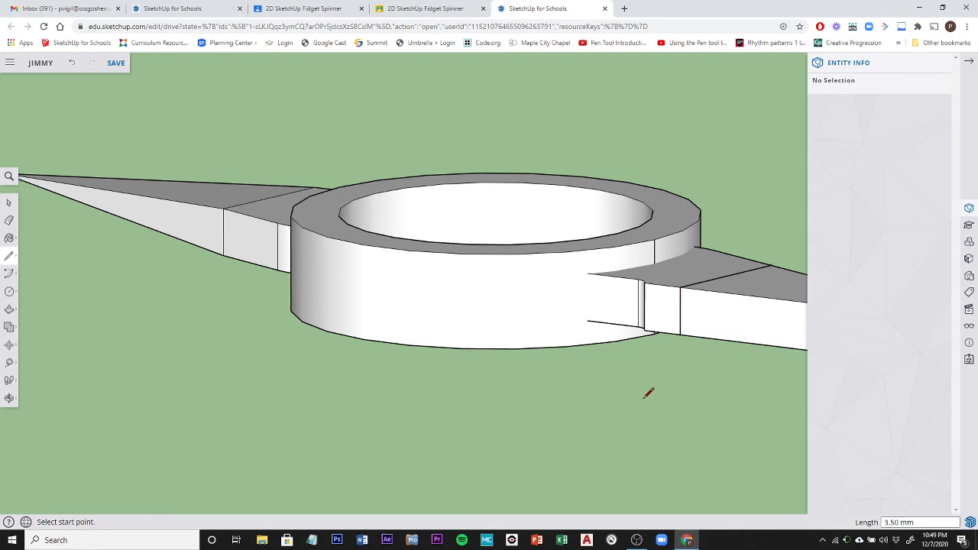
# - Draw a line along the blade's side face from the tip edge's midpoint to the vertical line's midpoint
pyautogui.moveTo(648, 393)
pyautogui.mouseDown(button='middle')
pyautogui.moveTo(651, 359)
pyautogui.moveTo(572, 232)
pyautogui.moveTo(555, 321)
pyautogui.moveTo(561, 376)
pyautogui.moveTo(560, 367)
pyautogui.mouseUp(button='middle')
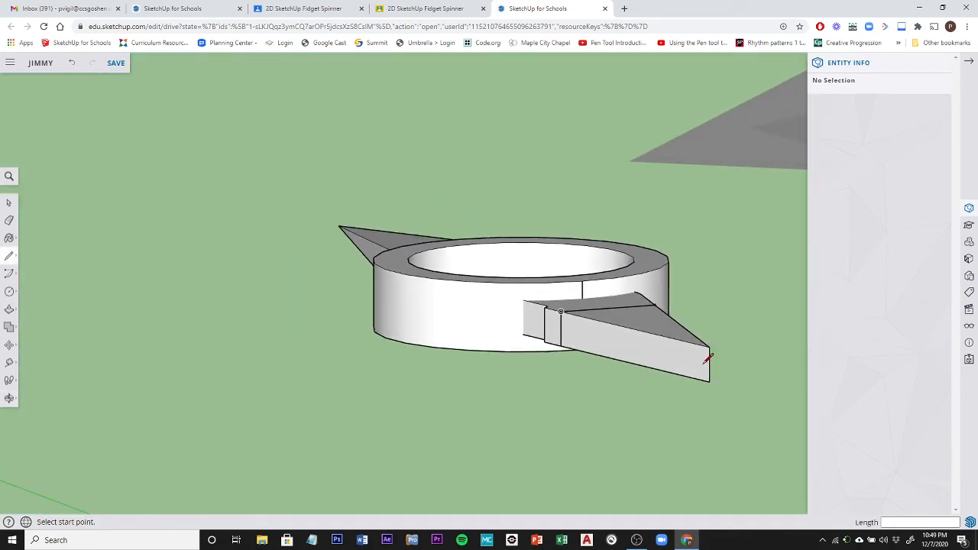
pyautogui.click(709, 363)
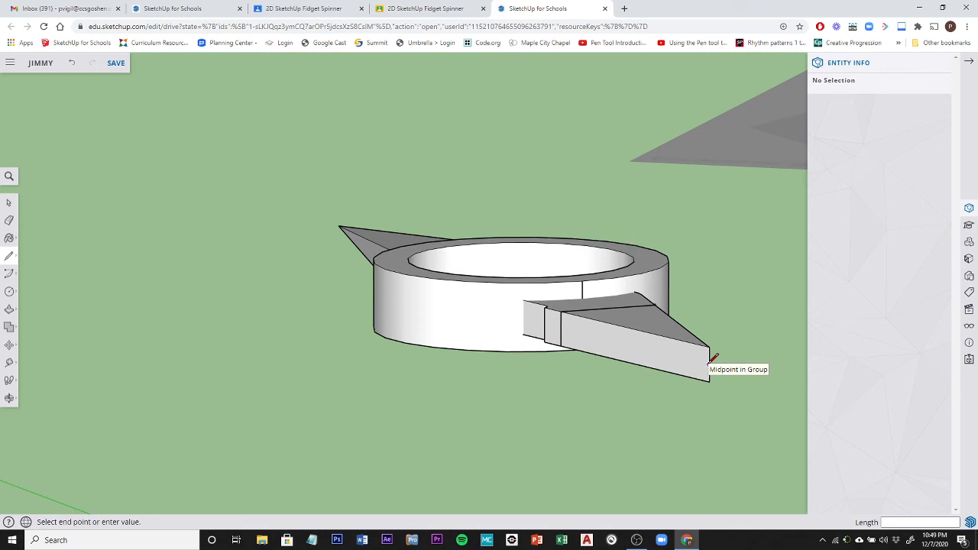
pyautogui.click(561, 328)
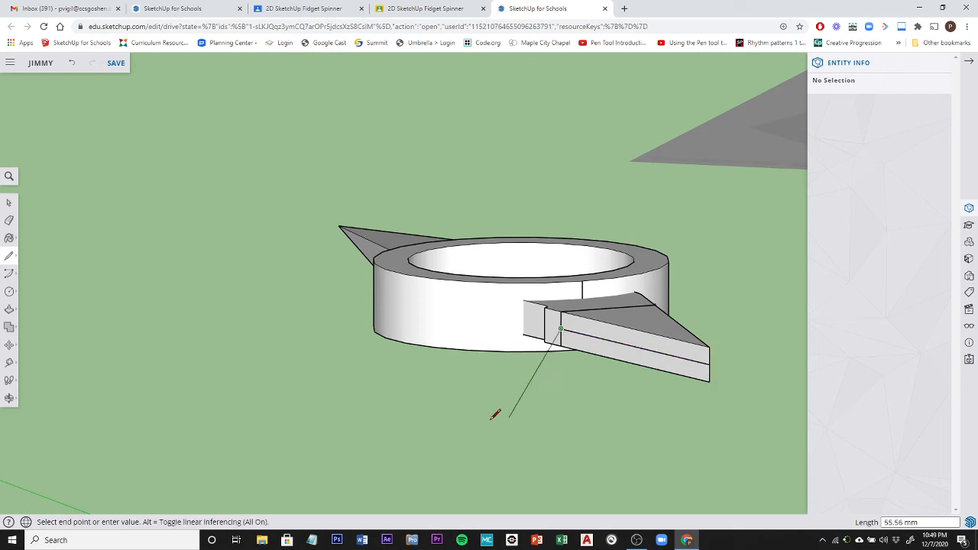
pyautogui.press('Escape')
# - Open the blade's group and move the tip's top corner down about 1.76 mm towards the side midline
pyautogui.moveTo(694, 410)
pyautogui.mouseDown(button='middle')
pyautogui.moveTo(581, 349)
pyautogui.moveTo(574, 375)
pyautogui.moveTo(679, 413)
pyautogui.moveTo(616, 412)
pyautogui.mouseUp(button='middle')
pyautogui.scroll(-3, 678, 413)
pyautogui.click(9, 202)
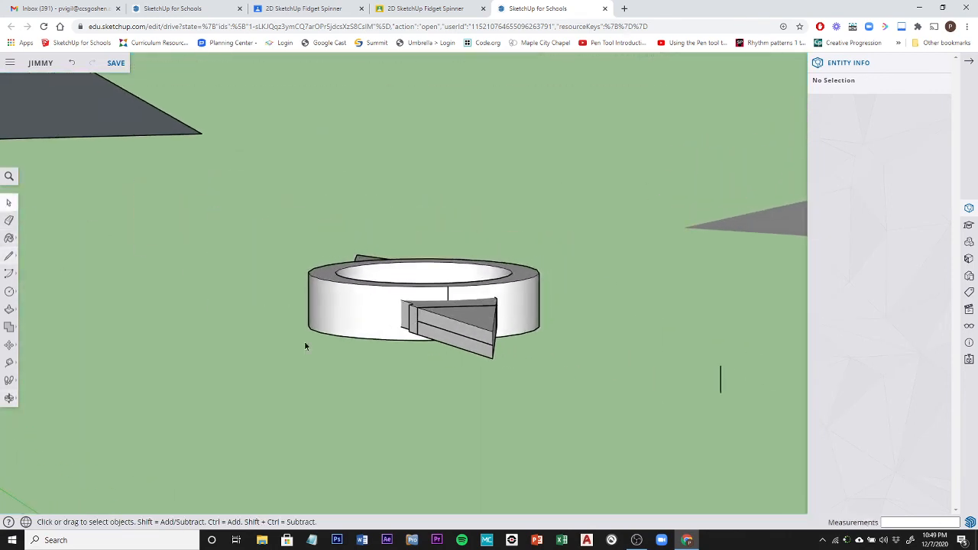
pyautogui.doubleClick(473, 327)
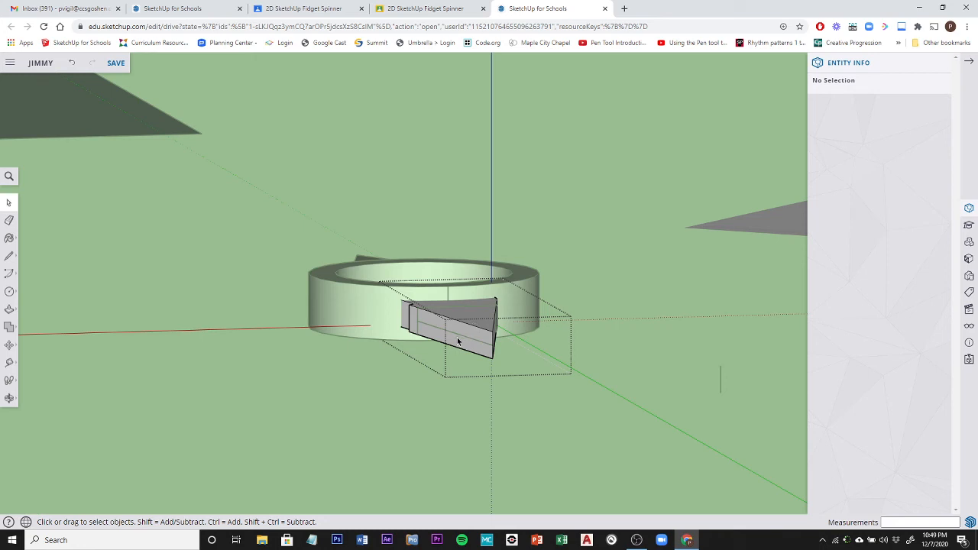
pyautogui.moveTo(467, 320); pyautogui.dragTo(492, 388, button='middle')
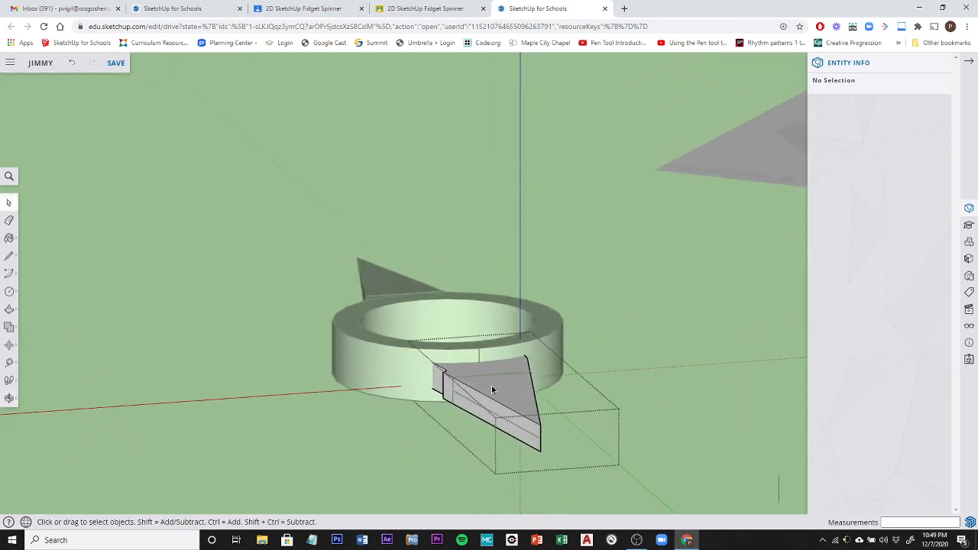
pyautogui.scroll(3, 492, 389)
pyautogui.scroll(2, 492, 388)
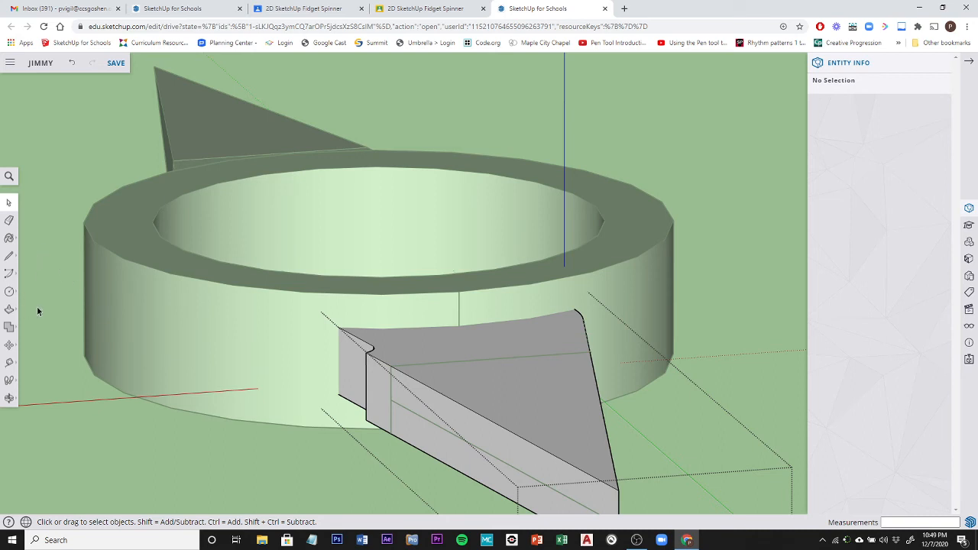
pyautogui.click(10, 345)
pyautogui.scroll(-5, 221, 401)
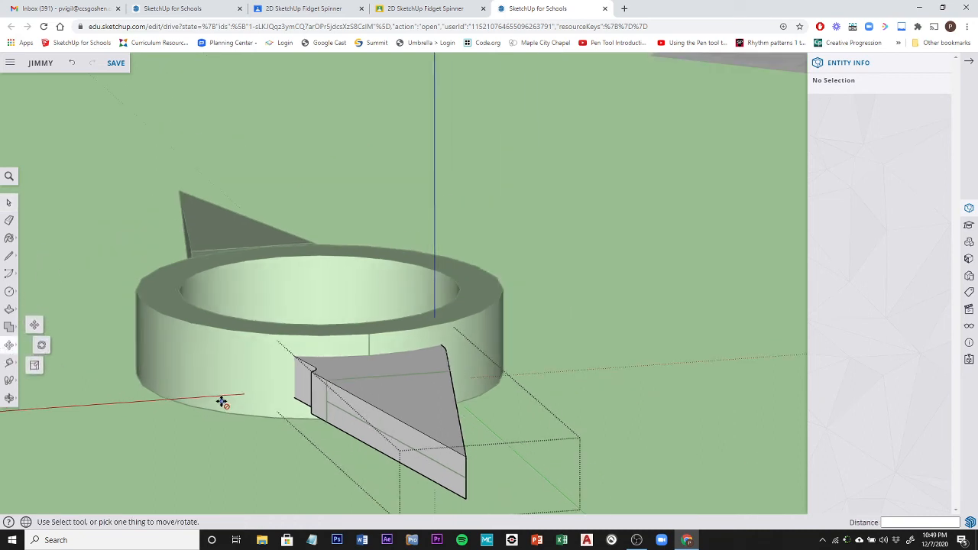
pyautogui.keyDown('shift'); pyautogui.moveTo(222, 400); pyautogui.dragTo(260, 433, button='middle'); pyautogui.keyUp('shift')
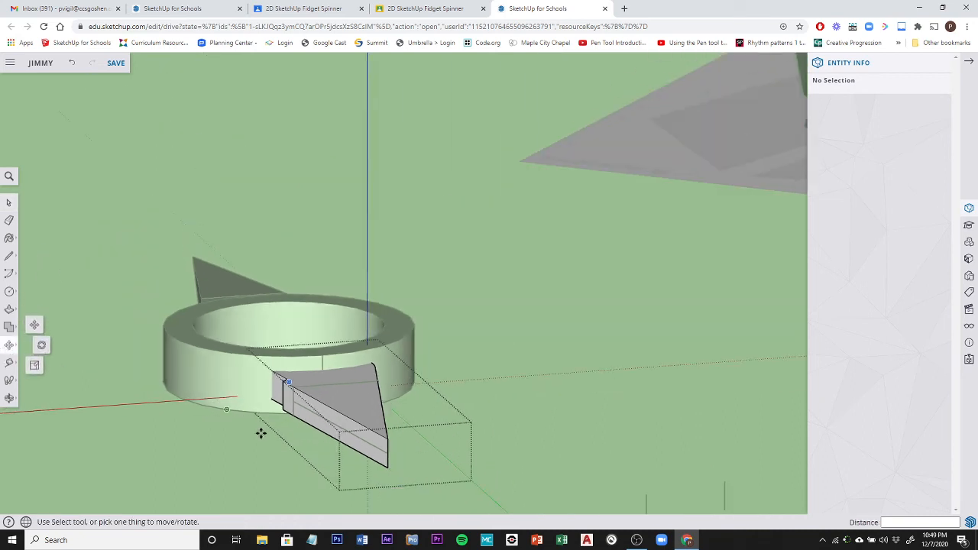
pyautogui.click(387, 439)
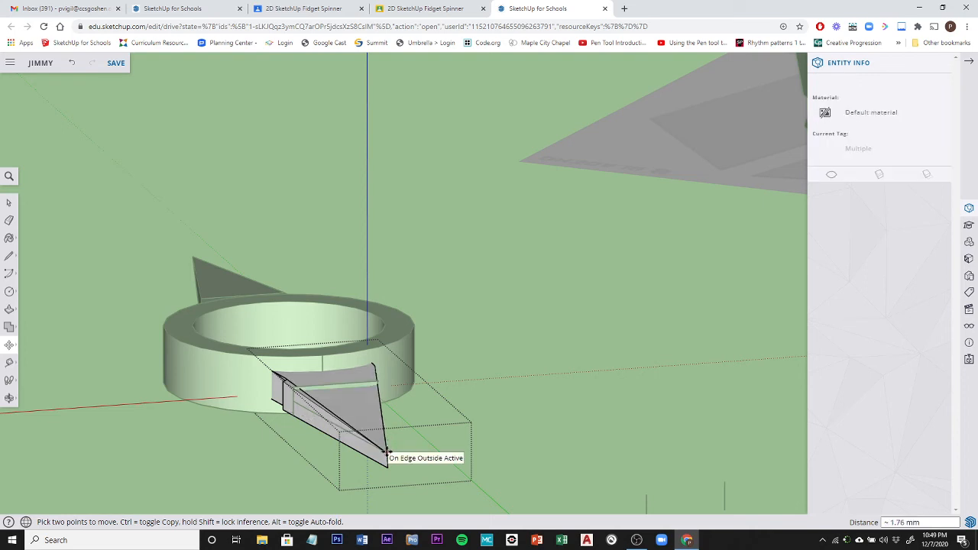
pyautogui.click(387, 452)
# - Examine the blade's top face and edges around the cross line near the ring
pyautogui.moveTo(179, 430); pyautogui.dragTo(601, 435, button='middle')
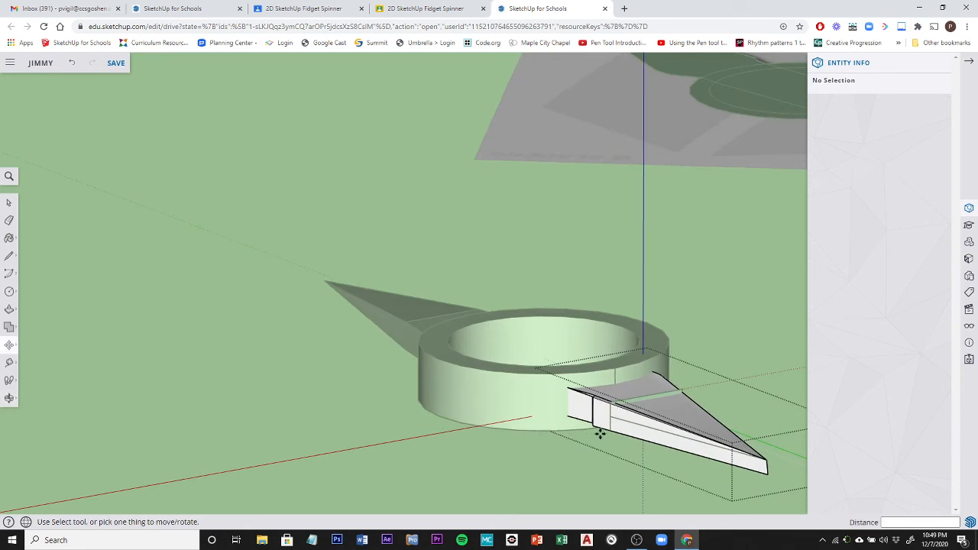
pyautogui.press('m')
pyautogui.scroll(6, 622, 391)
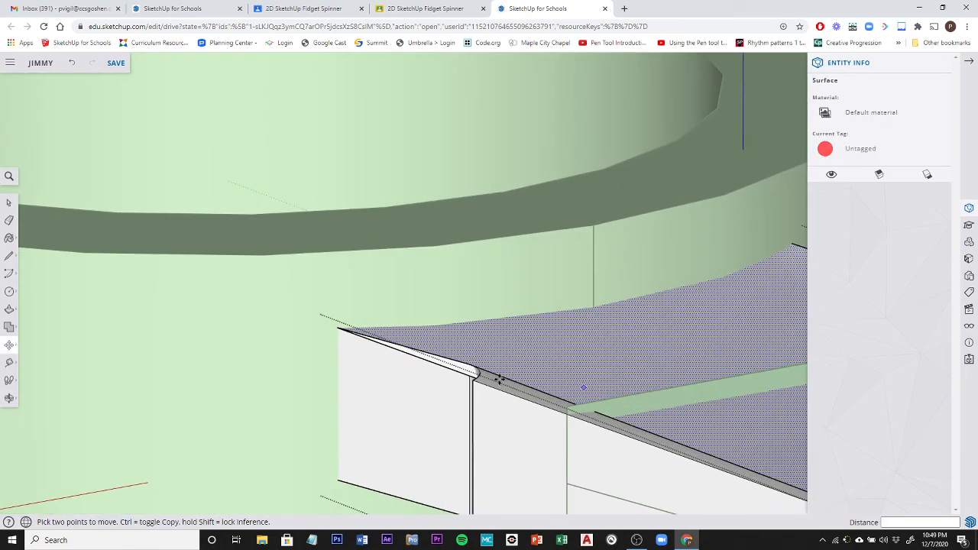
pyautogui.scroll(-2, 578, 411)
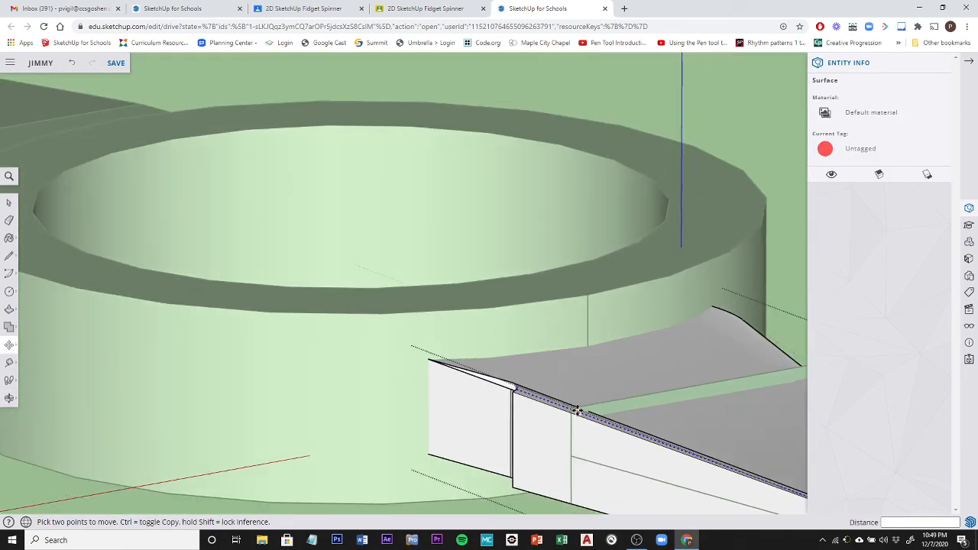
pyautogui.scroll(-3, 584, 413)
pyautogui.scroll(4, 621, 413)
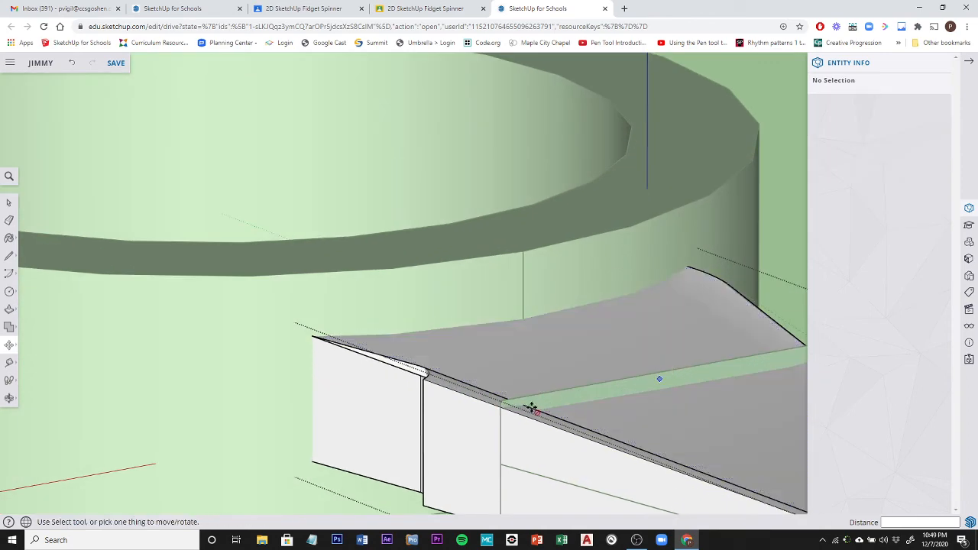
pyautogui.moveTo(576, 406); pyautogui.dragTo(572, 360, button='middle')
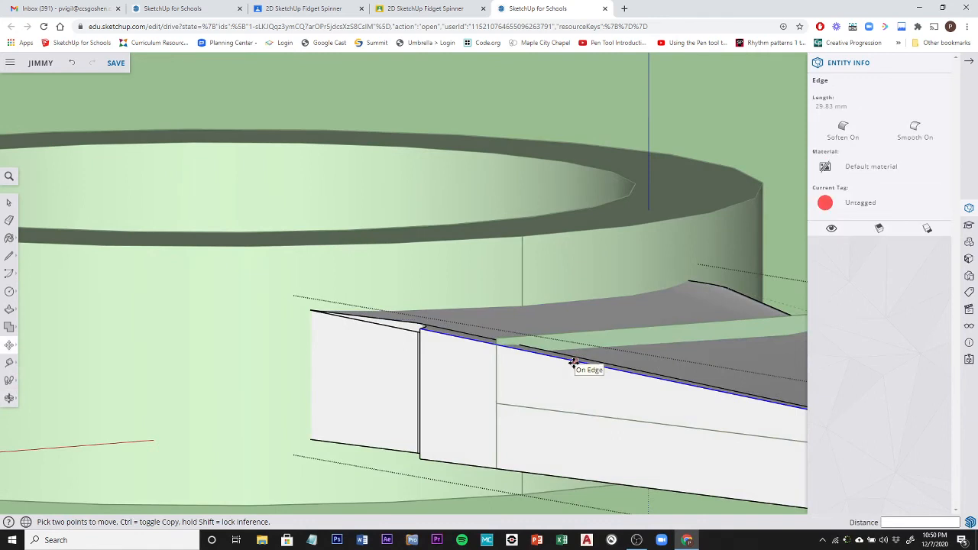
# - Undo the tip move and the lines drawn around the blade outside its group
pyautogui.click(77, 65)
pyautogui.click(77, 66)
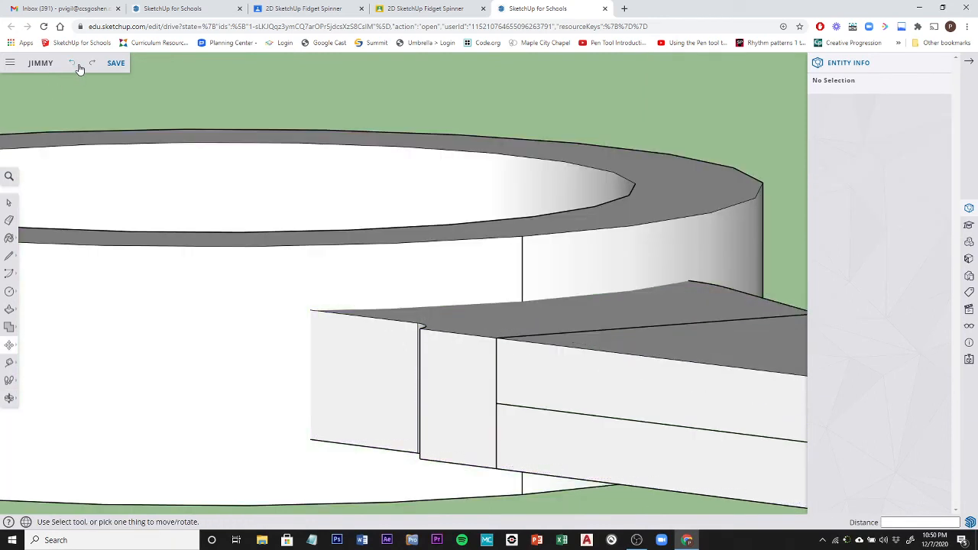
pyautogui.click(77, 66)
pyautogui.click(77, 66)
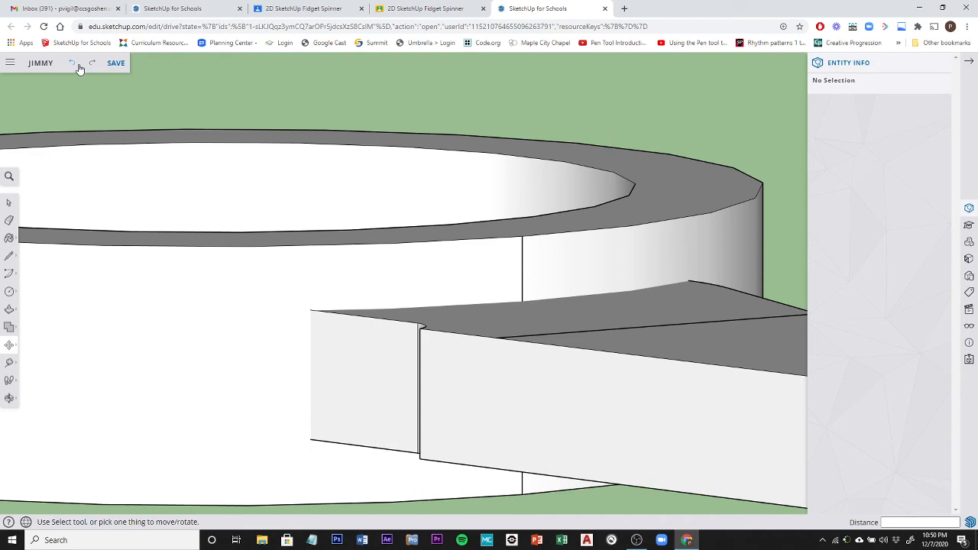
pyautogui.click(77, 66)
pyautogui.press('m')
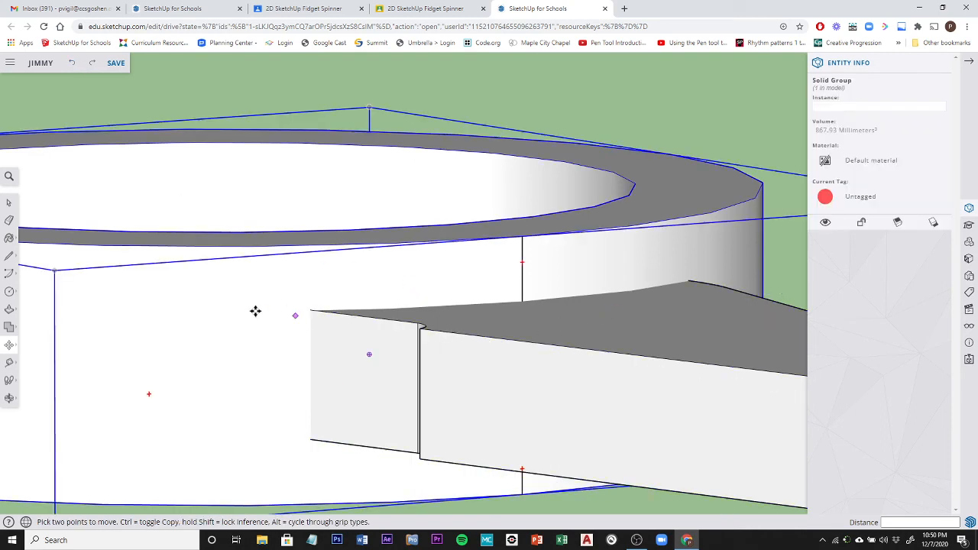
# - Open the untapered blade's group and draw a 3.5 mm vertical line down its long side face, set back from the ring
pyautogui.click(8, 203)
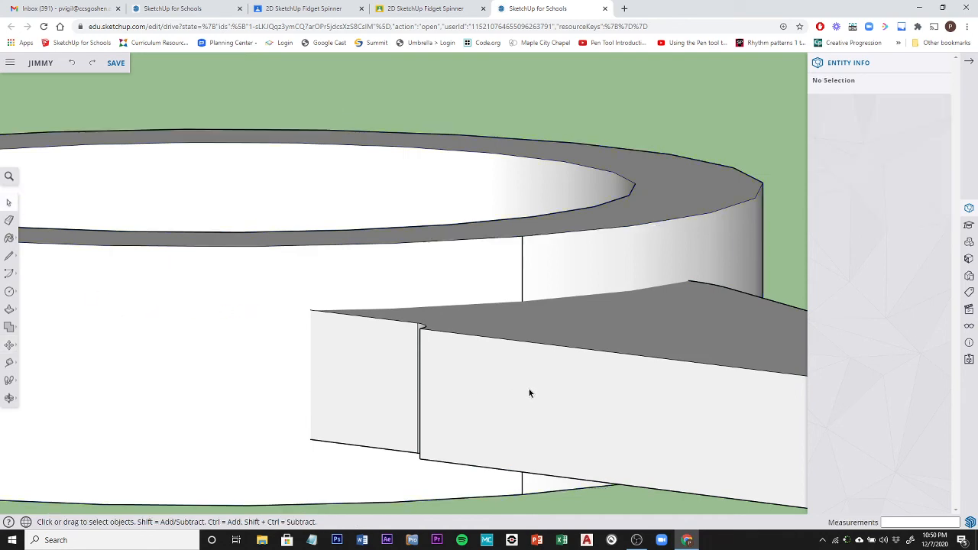
pyautogui.click(684, 414)
pyautogui.doubleClick(684, 413)
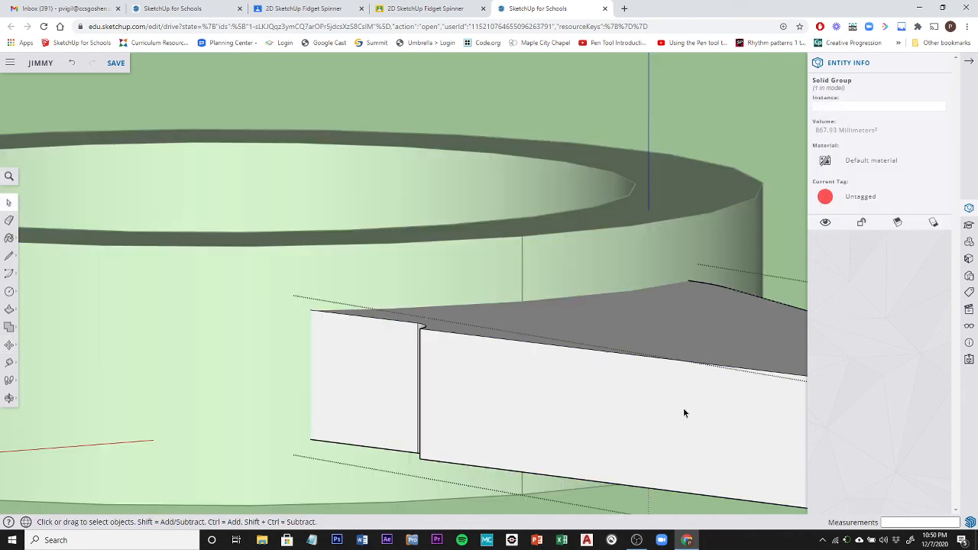
pyautogui.moveTo(720, 374); pyautogui.dragTo(577, 348, button='middle')
pyautogui.moveTo(321, 352); pyautogui.dragTo(312, 360)
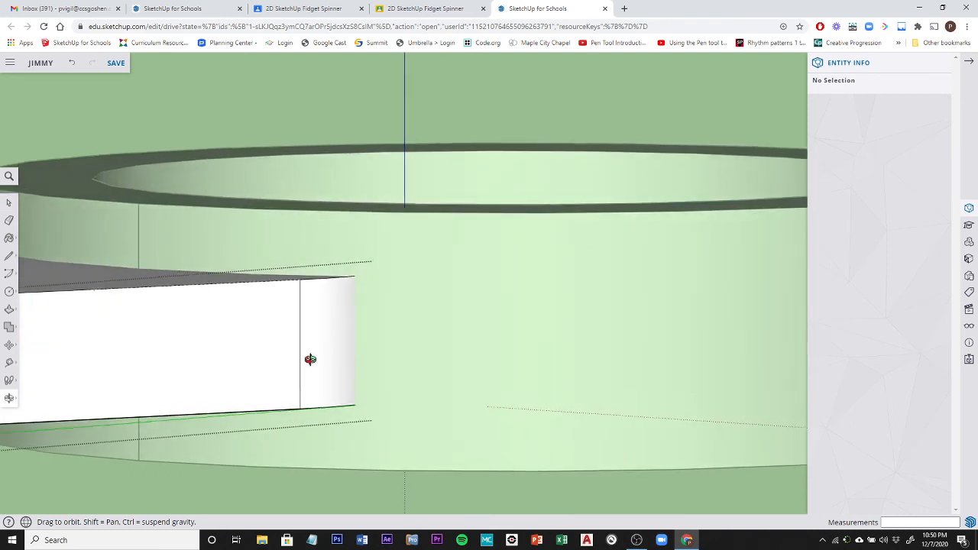
pyautogui.press('space')
pyautogui.click(10, 256)
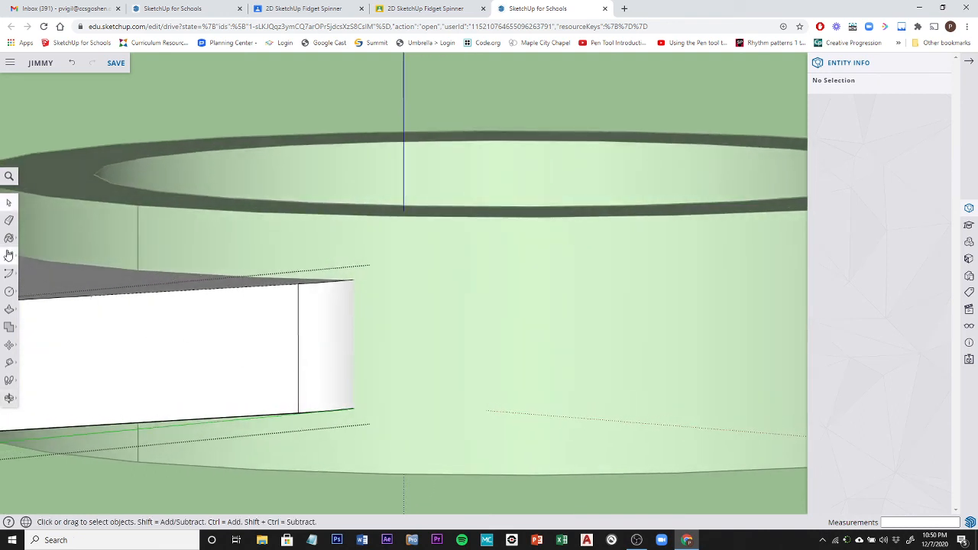
pyautogui.click(91, 295)
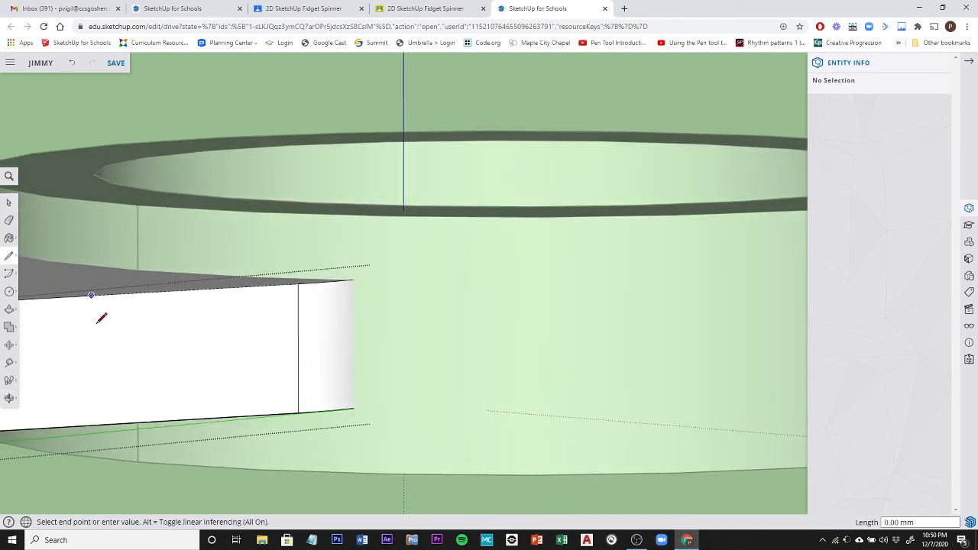
pyautogui.click(91, 425)
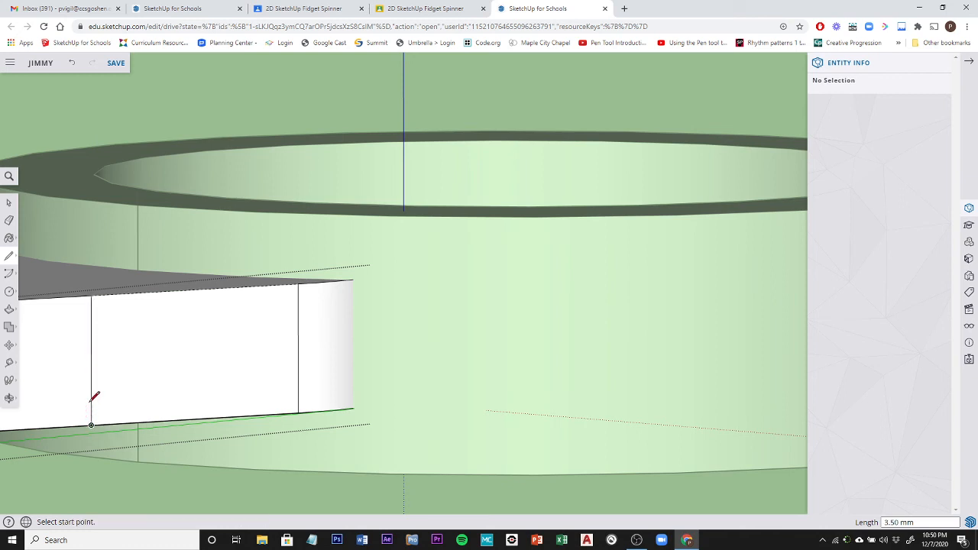
# - Draw a line about 10.37 mm long across the blade's top face from the vertical line's upper end to the opposite edge
pyautogui.scroll(-4, 91, 396)
pyautogui.click(90, 359)
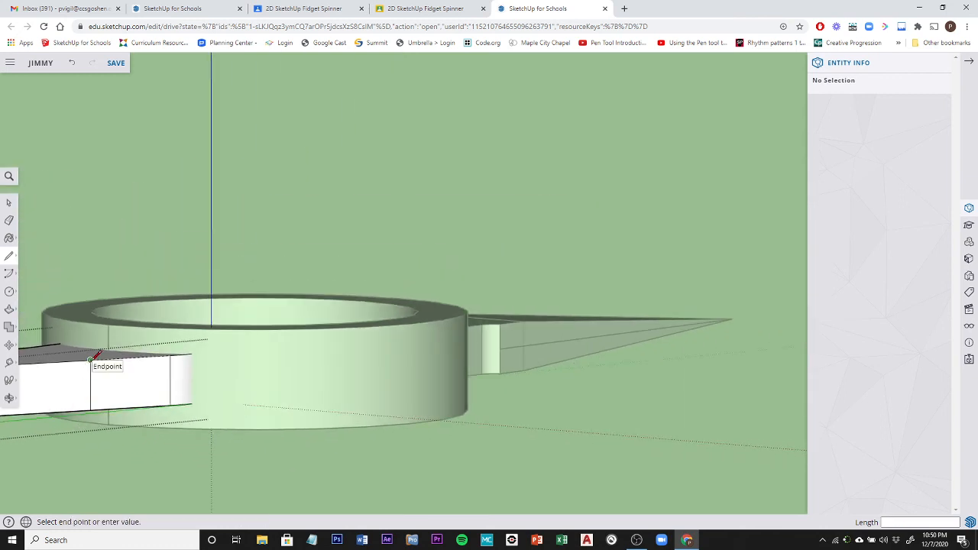
pyautogui.moveTo(34, 346); pyautogui.dragTo(541, 461, button='middle')
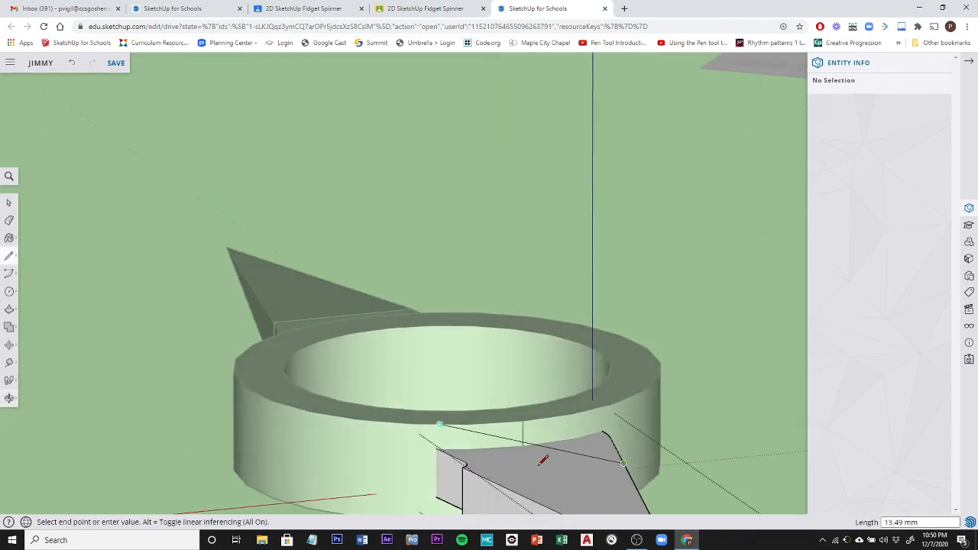
pyautogui.click(484, 477)
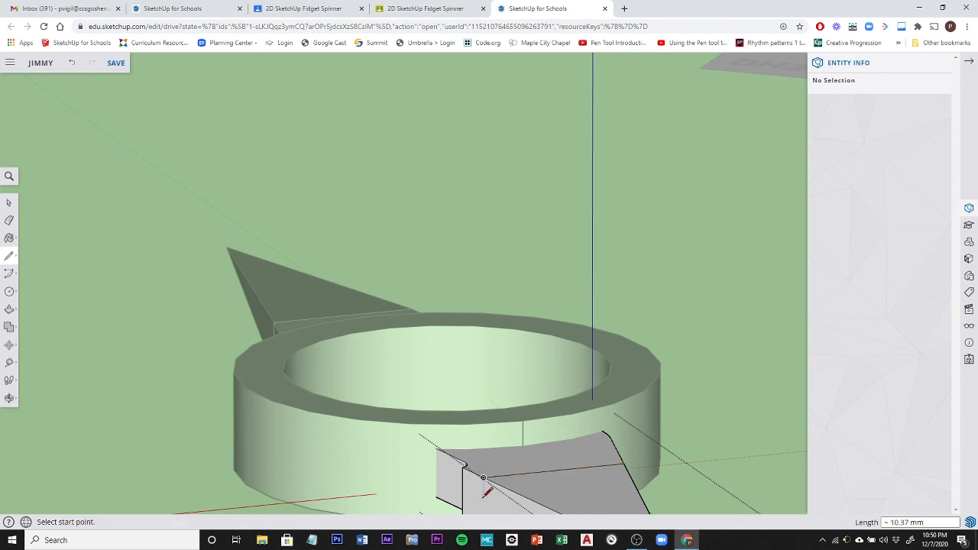
# - Draw a 3.5 mm vertical line down the notched side face from the top cross line's end, and a matching cross line on the blade's underside
pyautogui.click(483, 476)
pyautogui.moveTo(479, 495); pyautogui.dragTo(515, 400, button='middle')
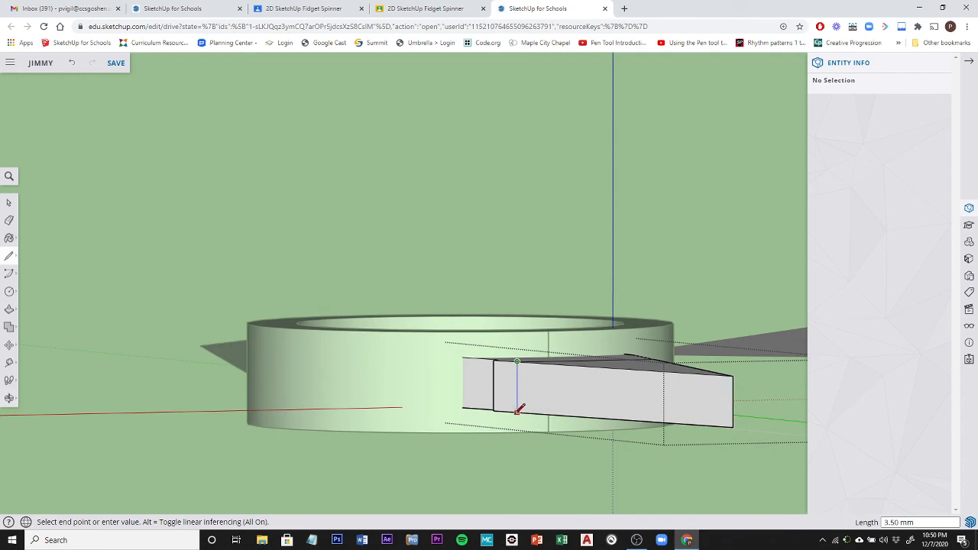
pyautogui.click(518, 412)
pyautogui.moveTo(639, 449); pyautogui.dragTo(481, 346, button='middle')
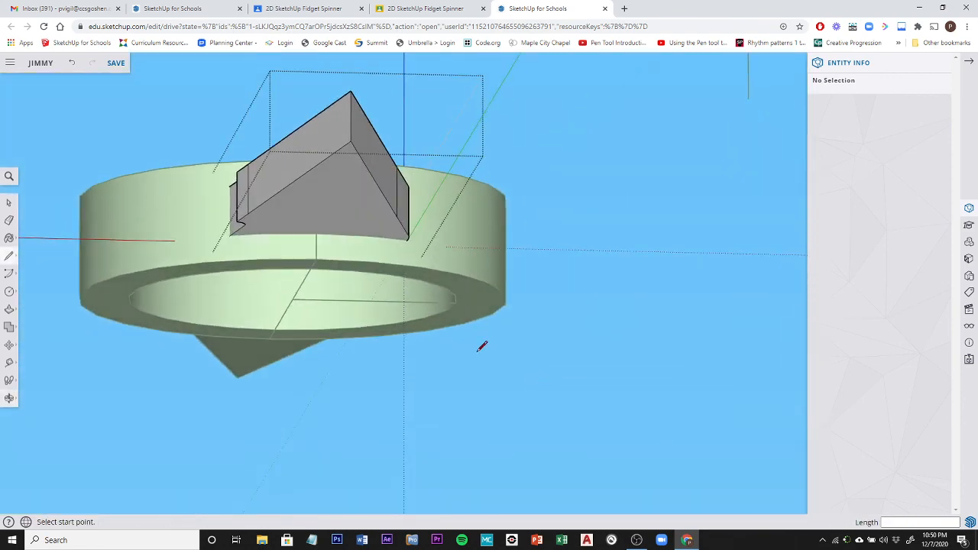
pyautogui.click(247, 213)
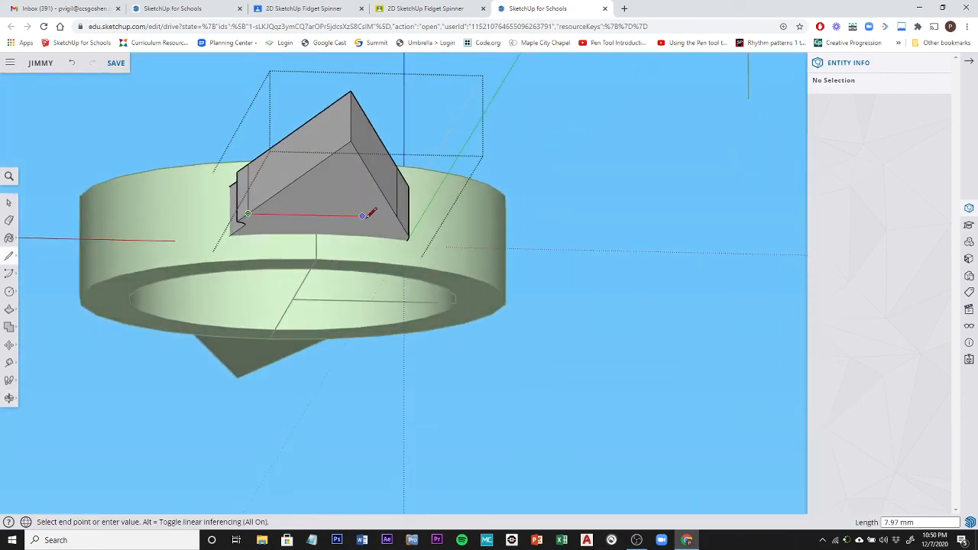
pyautogui.click(397, 214)
pyautogui.moveTo(570, 179); pyautogui.dragTo(528, 299, button='middle')
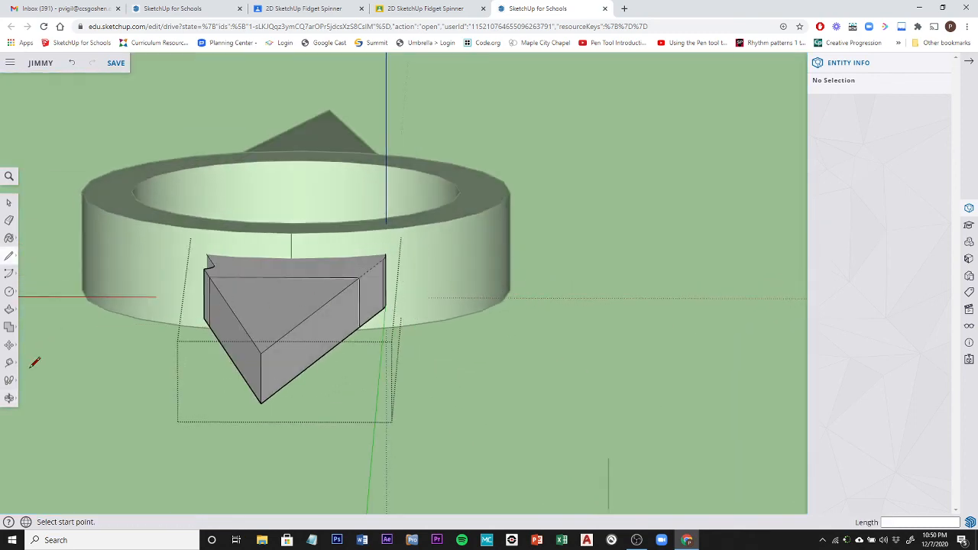
pyautogui.click(9, 348)
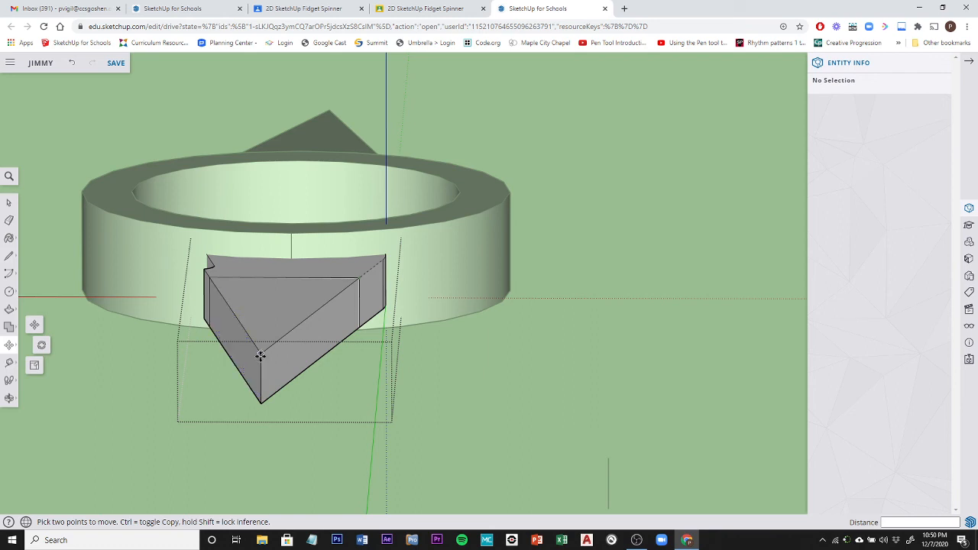
pyautogui.click(260, 353)
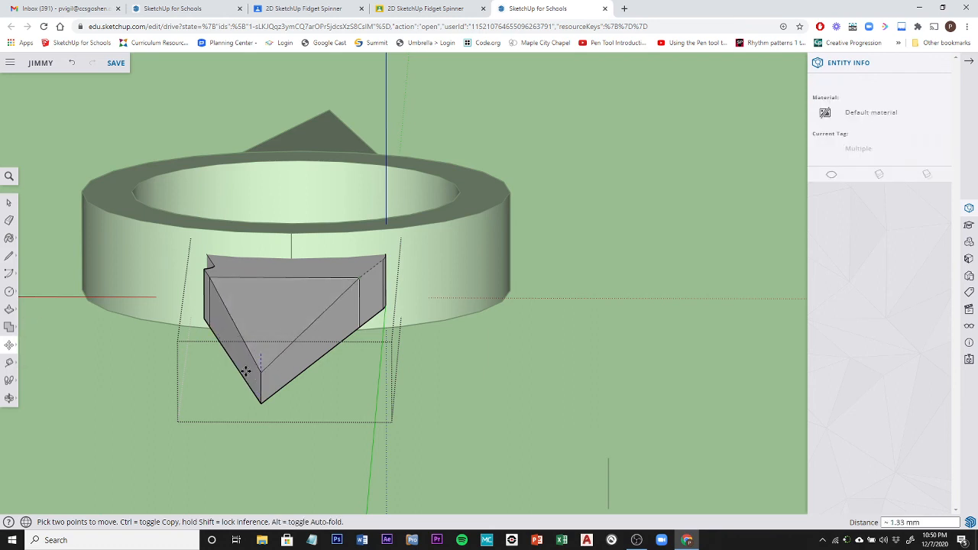
pyautogui.press('Escape')
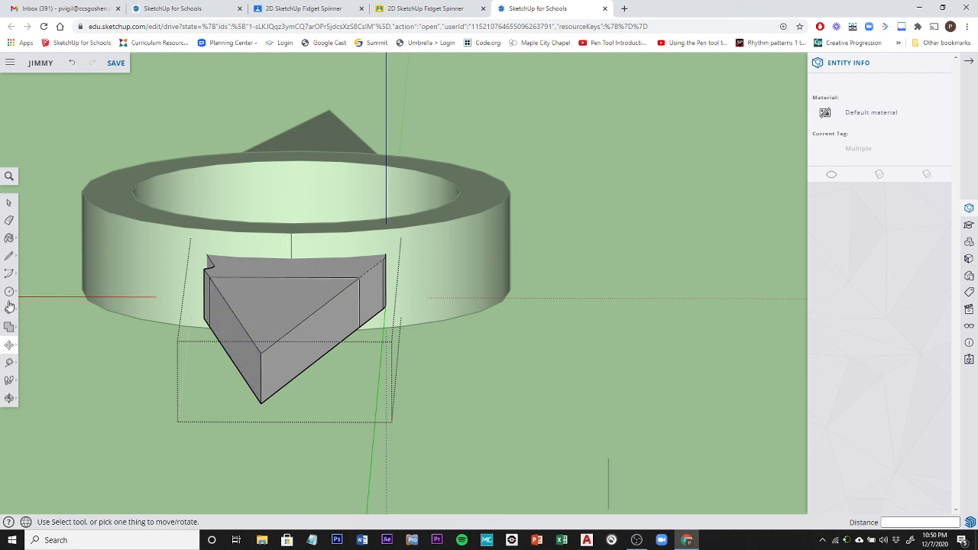
# - Draw a line about 27 mm long along the notched side face, from the vertical line's midpoint to the tip edge's midpoint
pyautogui.click(7, 258)
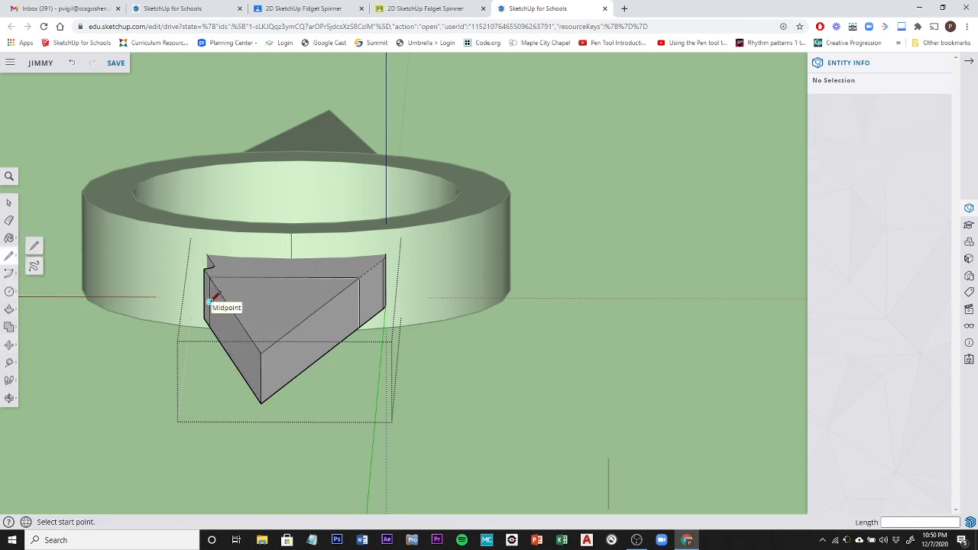
pyautogui.click(209, 303)
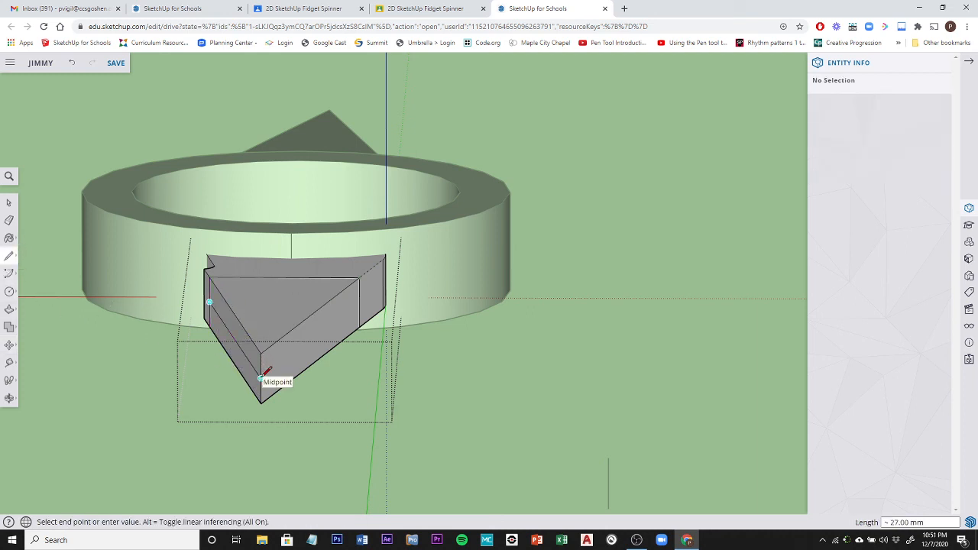
pyautogui.click(261, 377)
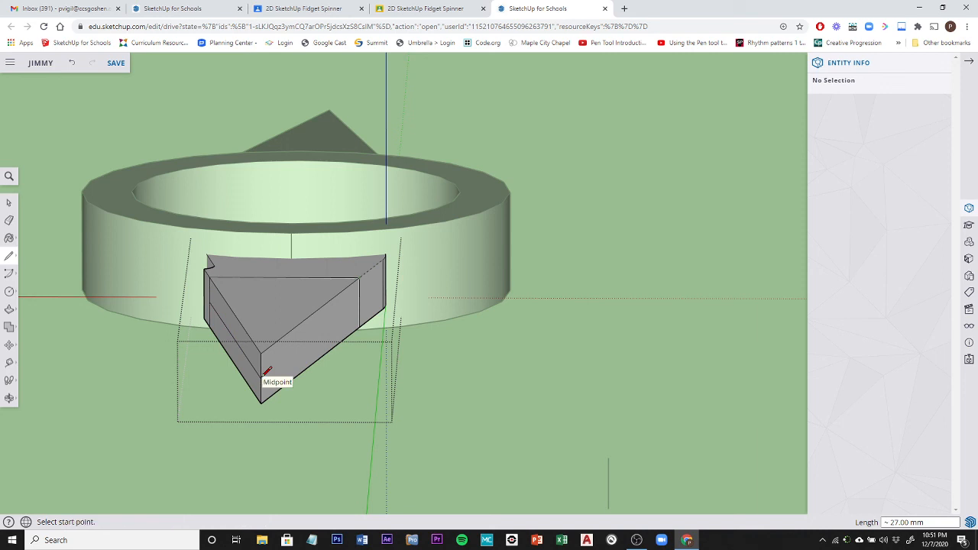
# - Move the blade tip's upper corner down towards the tip edge's midpoint and its lower corner up 1.75 mm to that midpoint
pyautogui.click(9, 345)
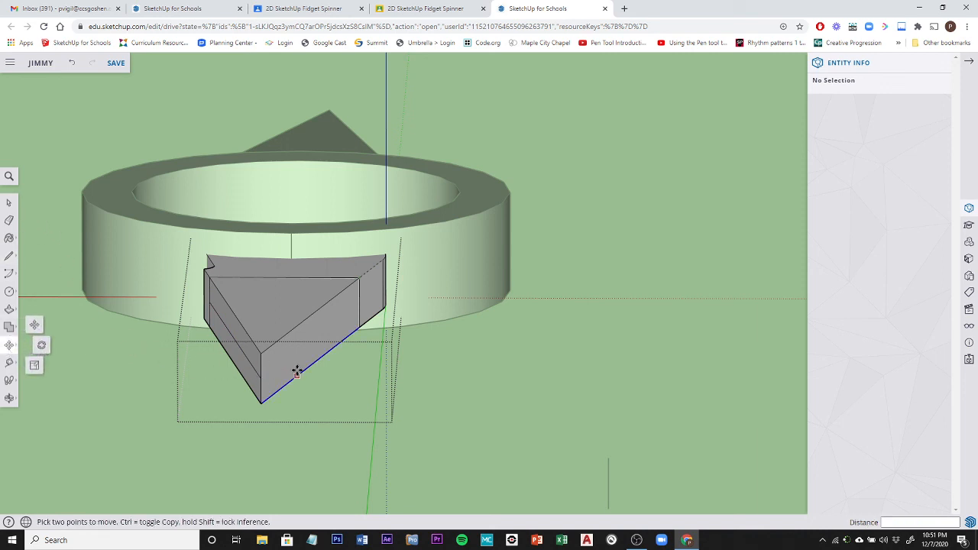
pyautogui.click(261, 356)
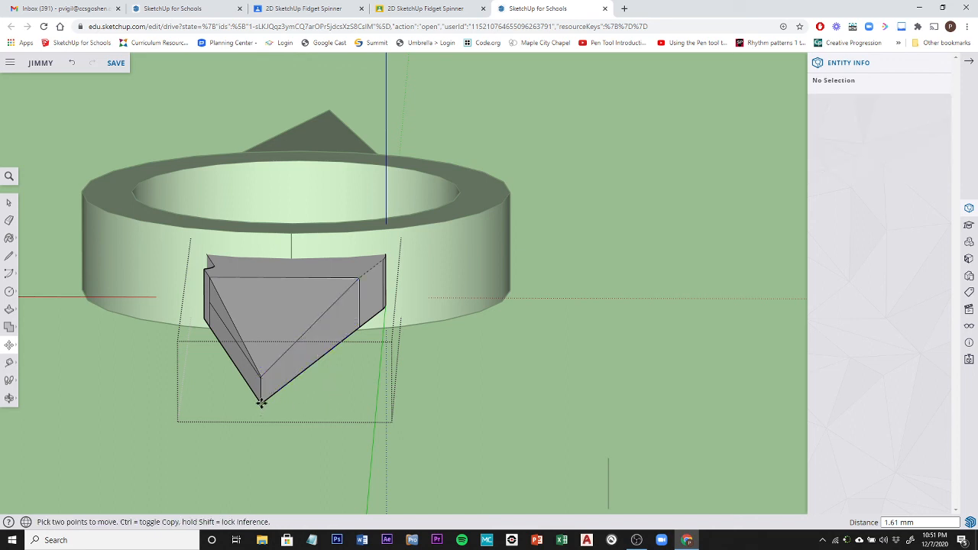
pyautogui.click(260, 403)
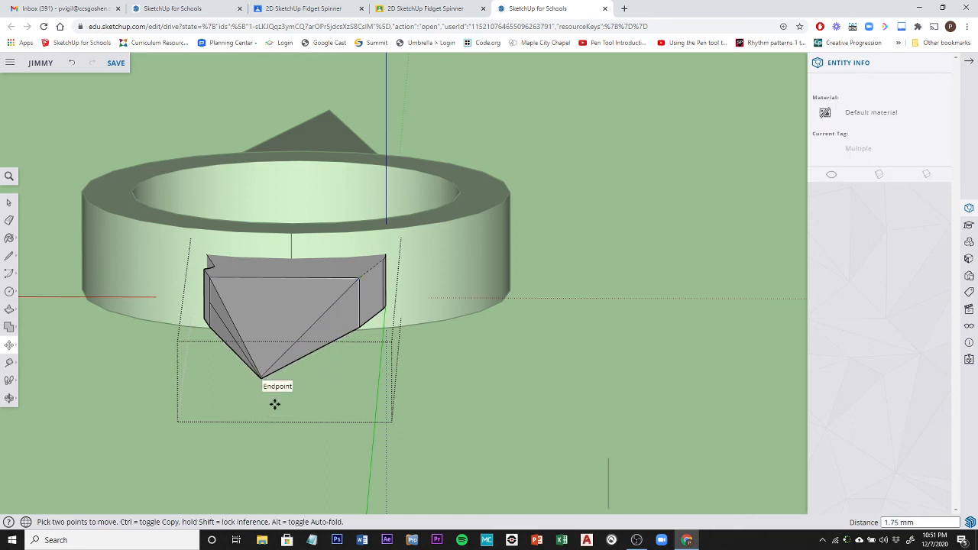
pyautogui.click(261, 396)
# - Move the tip's remaining upper corner onto the lower corner so both meet in a single point
pyautogui.scroll(5, 263, 378)
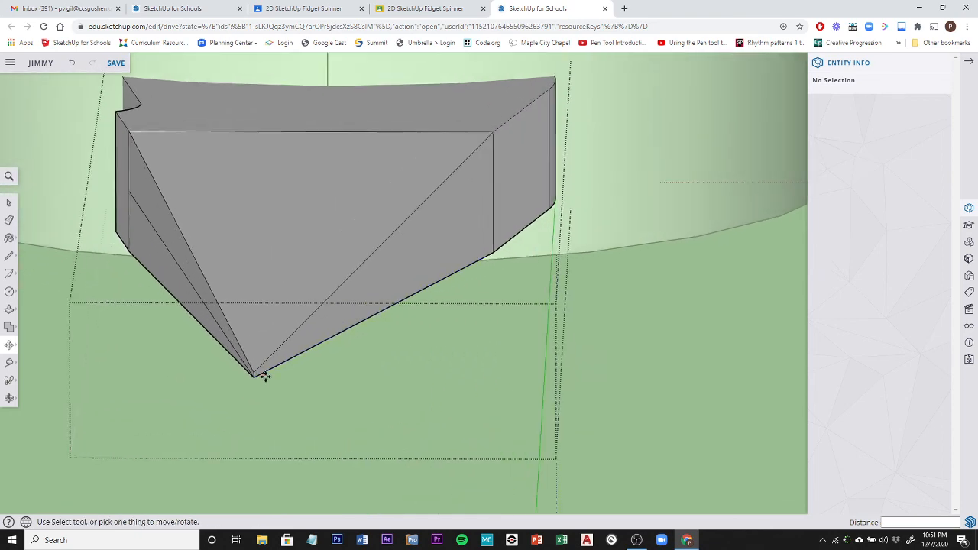
pyautogui.scroll(2, 265, 376)
pyautogui.moveTo(264, 396); pyautogui.dragTo(306, 318, button='middle')
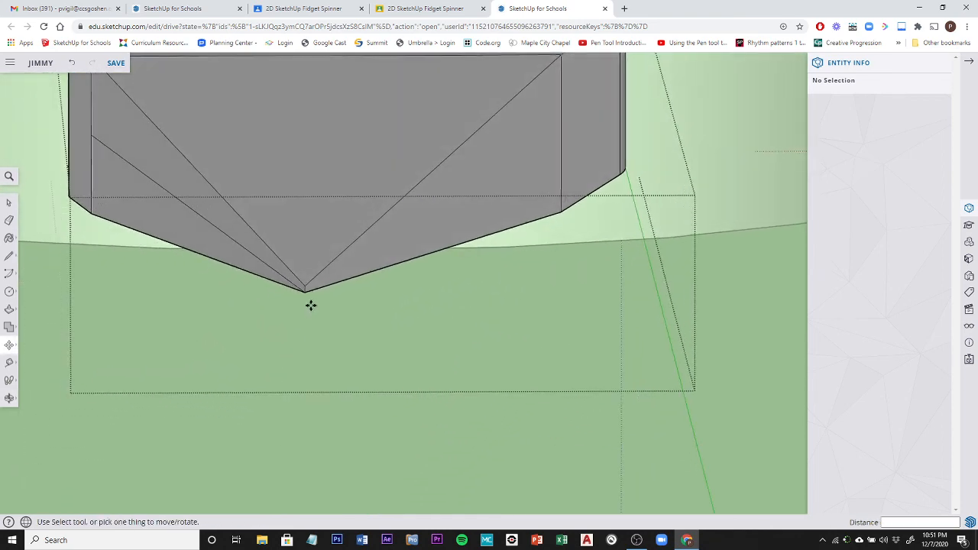
pyautogui.scroll(2, 311, 306)
pyautogui.click(303, 276)
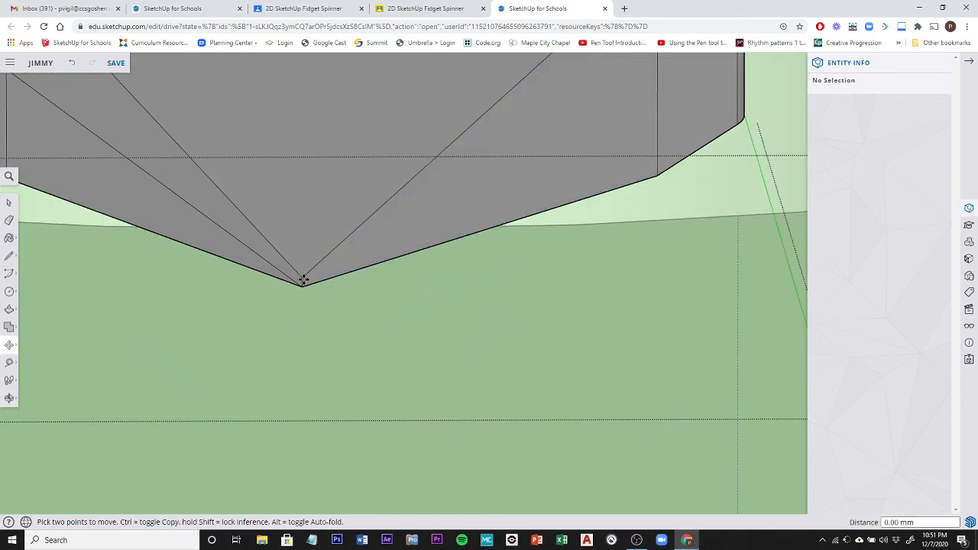
pyautogui.click(302, 286)
# - Erase the midline on the tapered blade's notched side face and the vertical construction lines on both long side faces
pyautogui.scroll(-6, 331, 337)
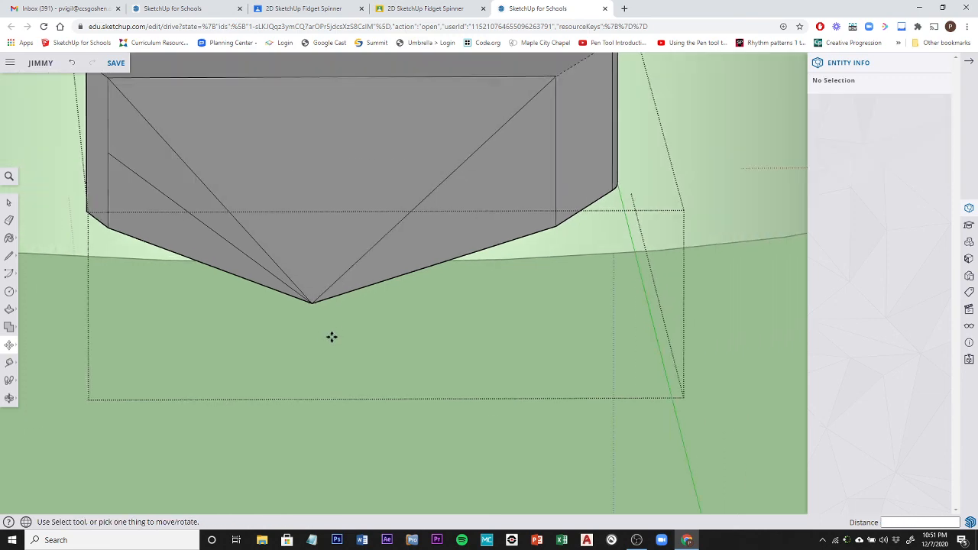
pyautogui.moveTo(284, 356)
pyautogui.mouseDown(button='middle')
pyautogui.moveTo(512, 378)
pyautogui.moveTo(517, 390)
pyautogui.moveTo(484, 380)
pyautogui.mouseUp(button='middle')
pyautogui.scroll(-4, 513, 378)
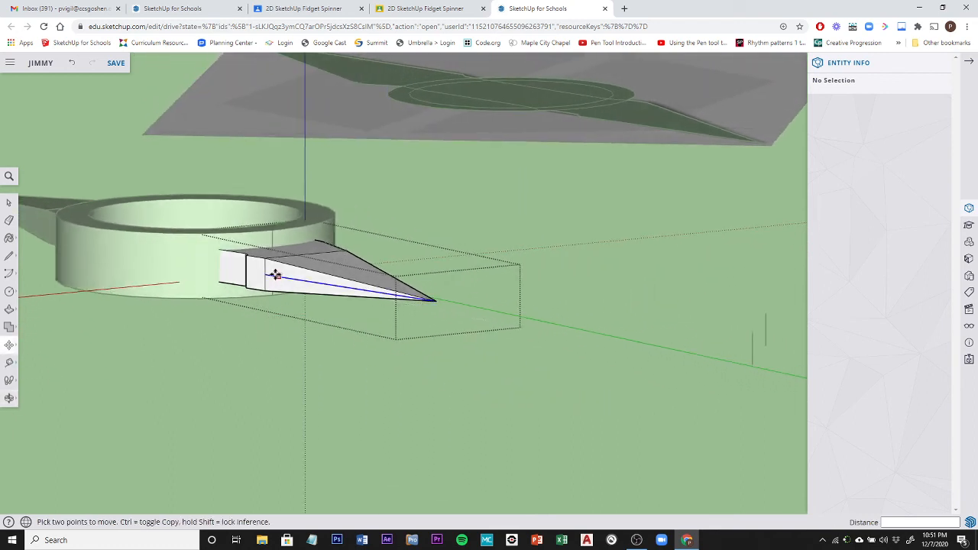
pyautogui.click(9, 221)
pyautogui.scroll(5, 274, 293)
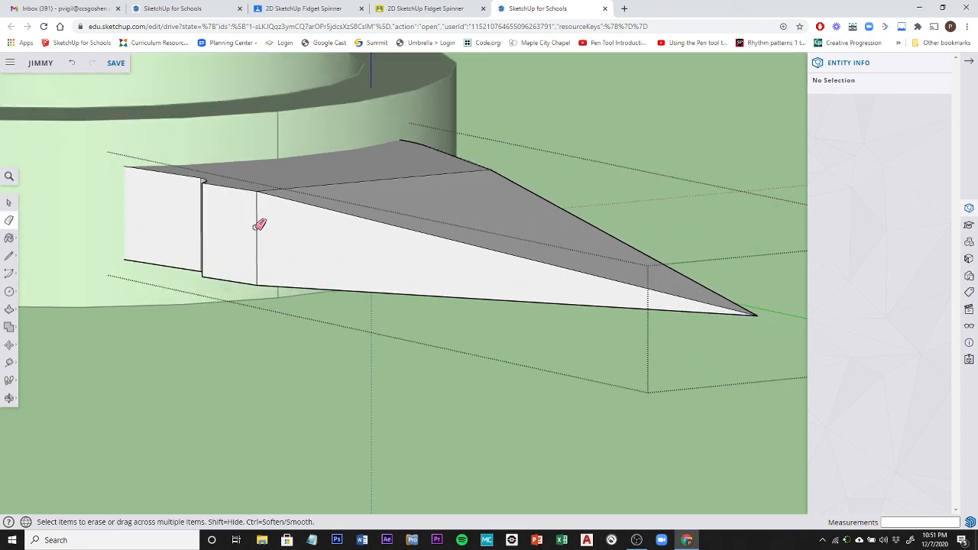
pyautogui.scroll(-4, 321, 251)
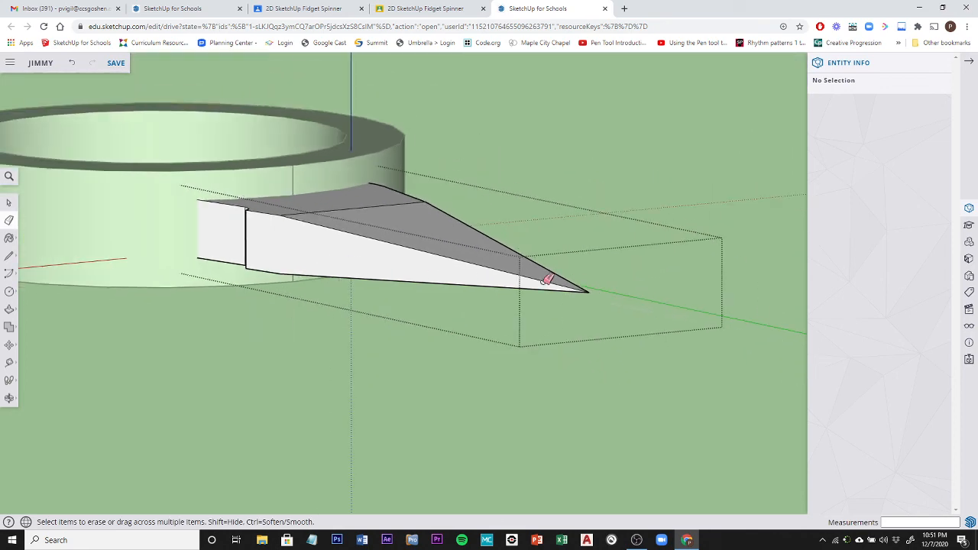
pyautogui.moveTo(547, 279); pyautogui.dragTo(140, 279, button='middle')
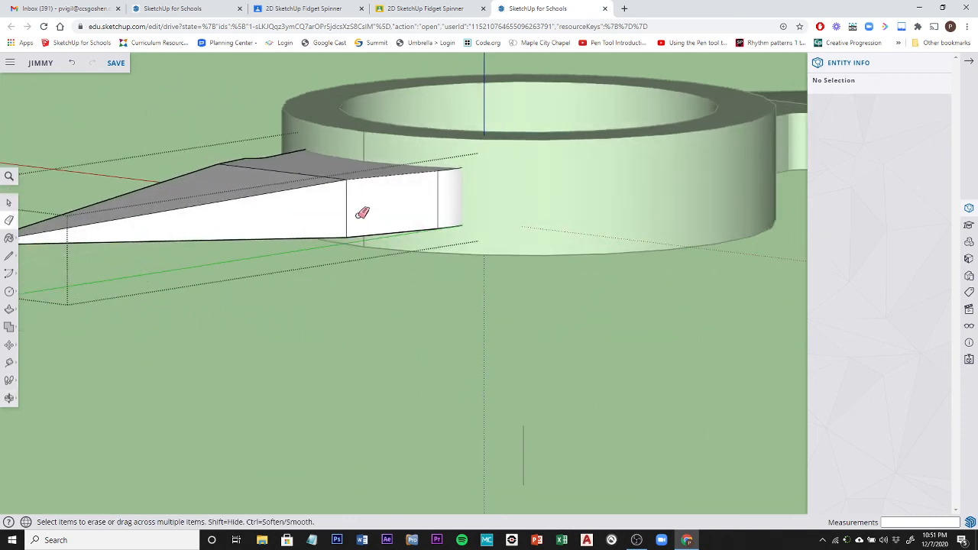
pyautogui.moveTo(334, 216)
pyautogui.mouseDown(button='middle')
pyautogui.moveTo(325, 332)
pyautogui.moveTo(235, 284)
pyautogui.mouseUp(button='middle')
pyautogui.scroll(-5, 234, 284)
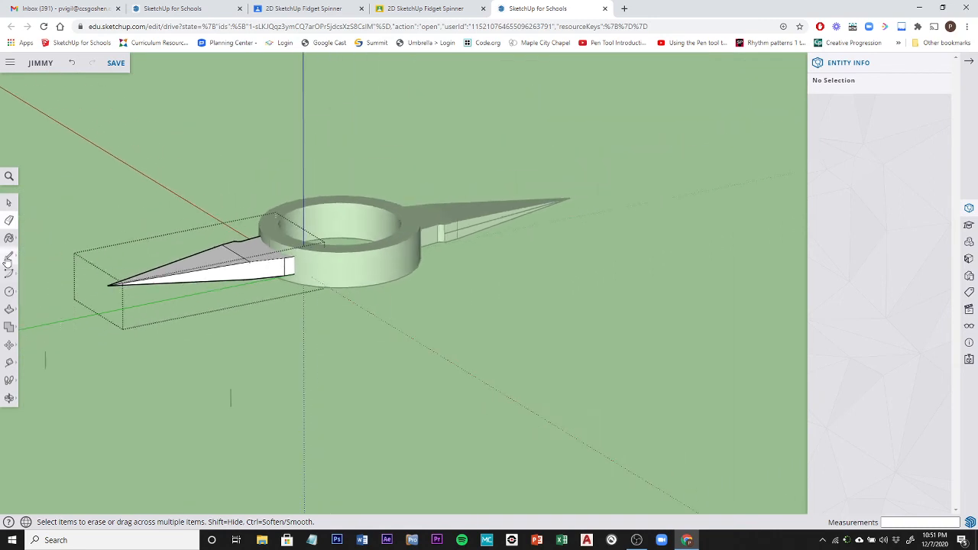
# - Leave the blade's group and check in Entity Info whether each of the two blades is a solid group
pyautogui.click(8, 202)
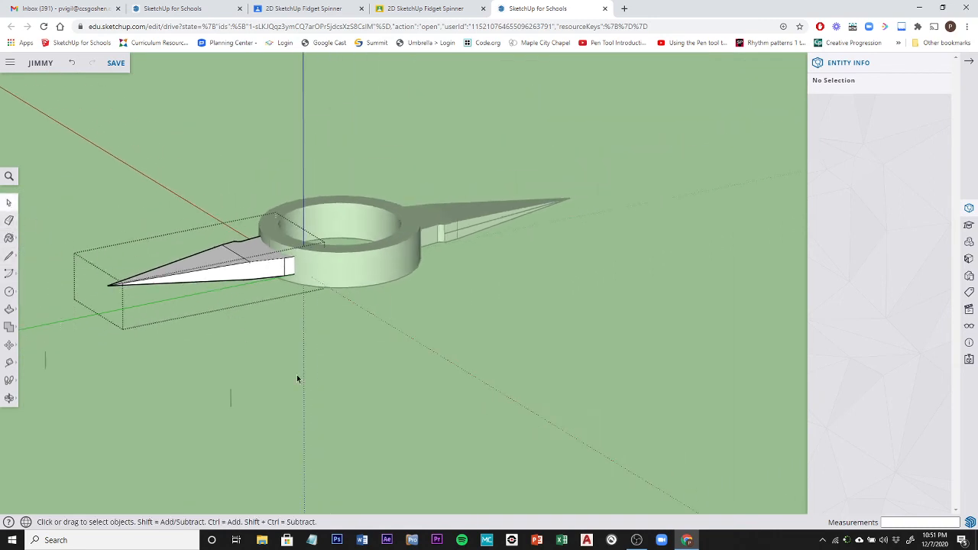
pyautogui.click(297, 379)
pyautogui.click(227, 281)
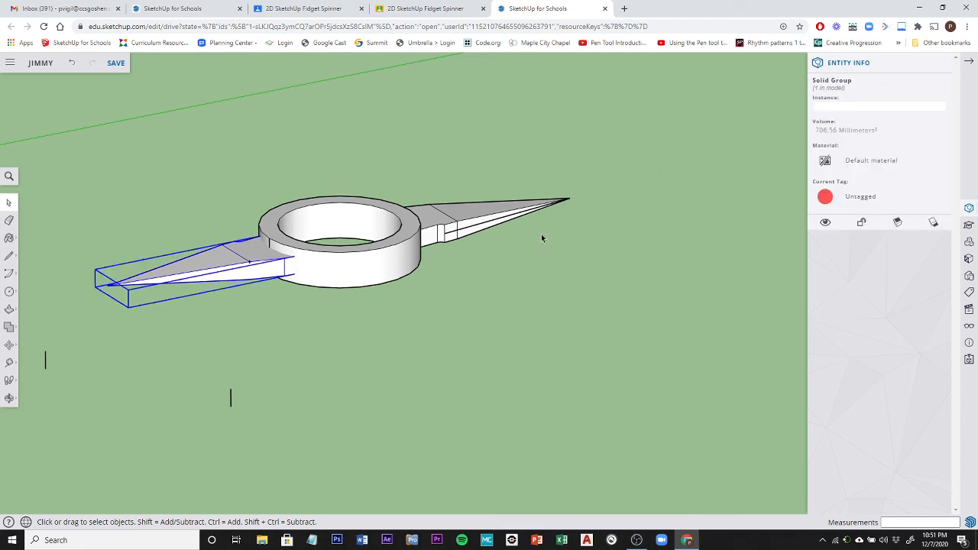
pyautogui.click(466, 221)
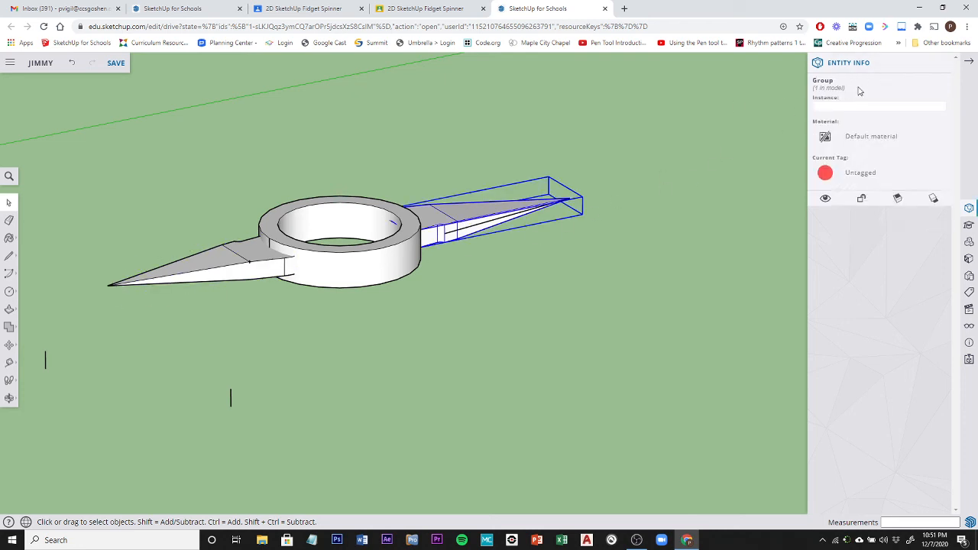
# - Open the other blade's group and erase the vertical construction lines from both of its long side faces
pyautogui.doubleClick(467, 220)
pyautogui.moveTo(566, 247); pyautogui.dragTo(494, 223, button='middle')
pyautogui.scroll(8, 494, 221)
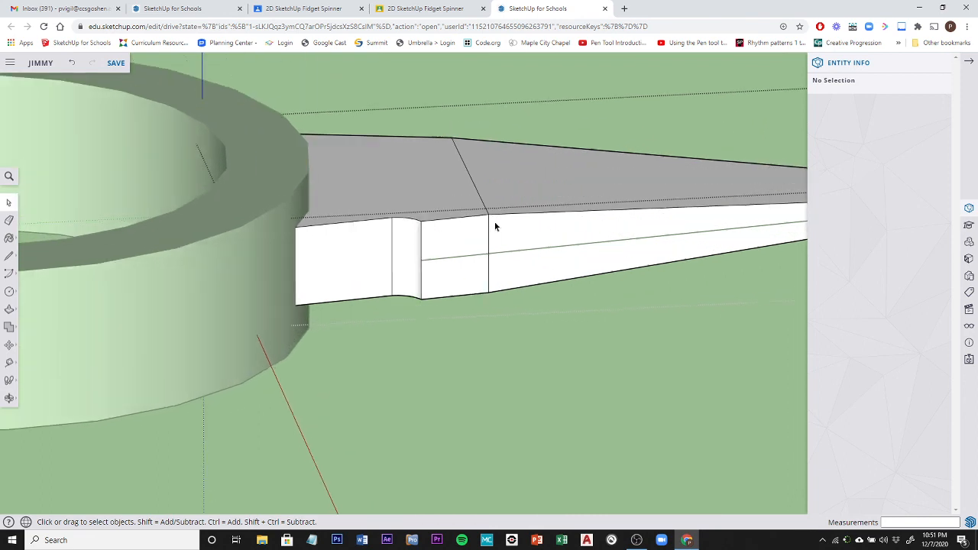
pyautogui.click(10, 221)
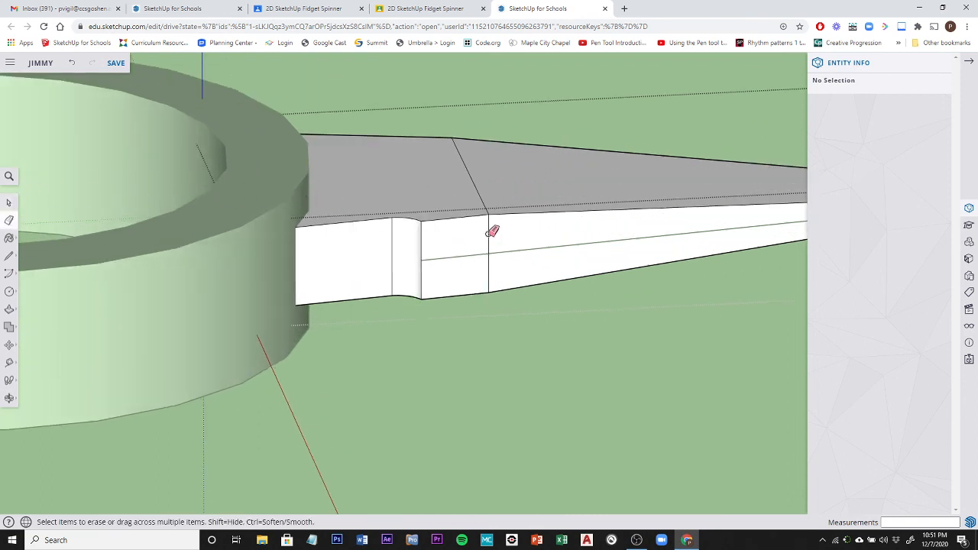
pyautogui.moveTo(492, 227)
pyautogui.mouseDown(button='middle')
pyautogui.moveTo(243, 216)
pyautogui.moveTo(338, 234)
pyautogui.moveTo(350, 257)
pyautogui.mouseUp(button='middle')
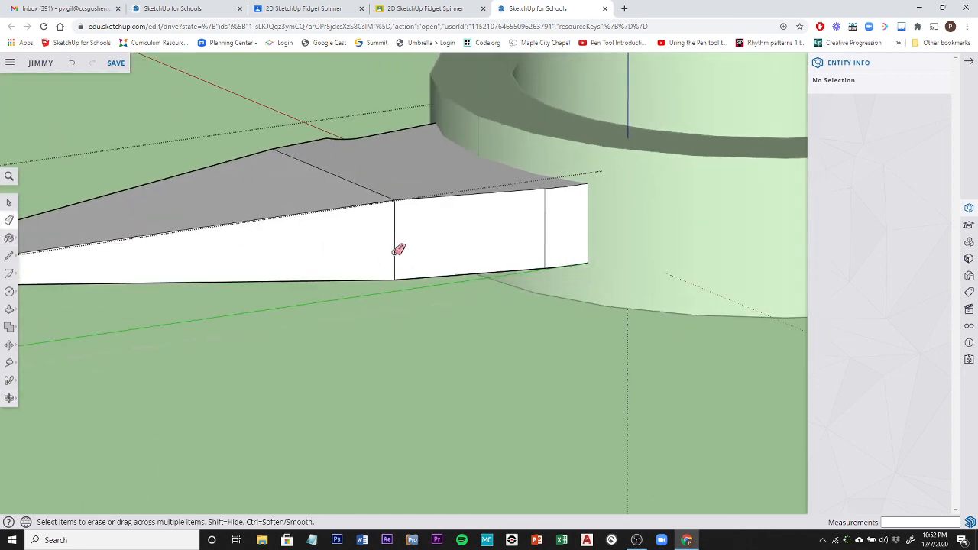
# - Leave the group, check the cleaned blade's Entity Info, and examine its side faces and the whole spinner for stray lines
pyautogui.click(9, 205)
pyautogui.click(350, 255)
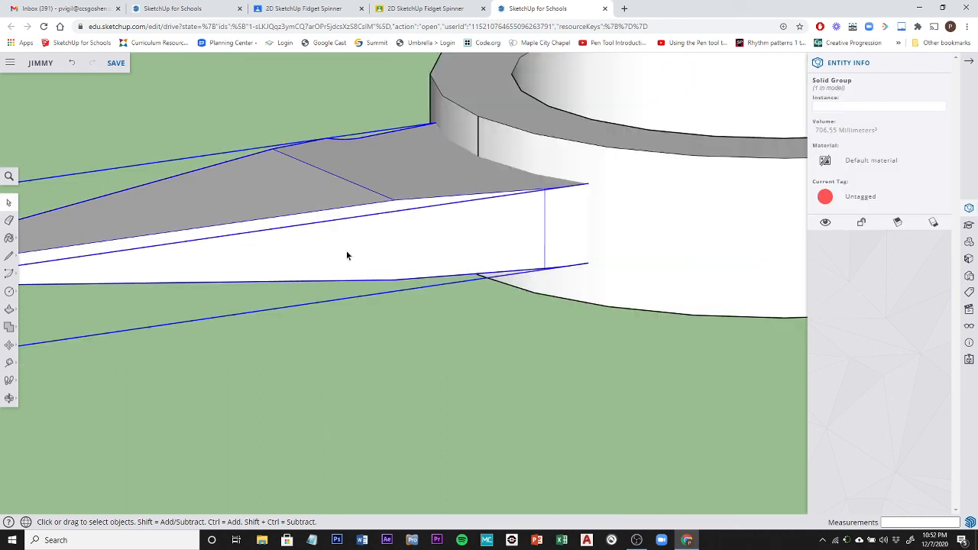
pyautogui.scroll(2, 386, 250)
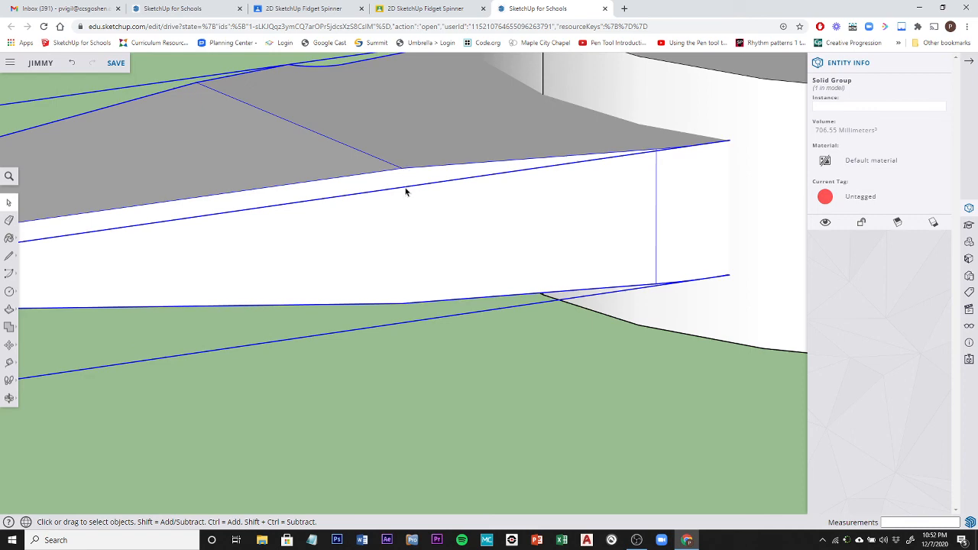
pyautogui.scroll(-8, 349, 297)
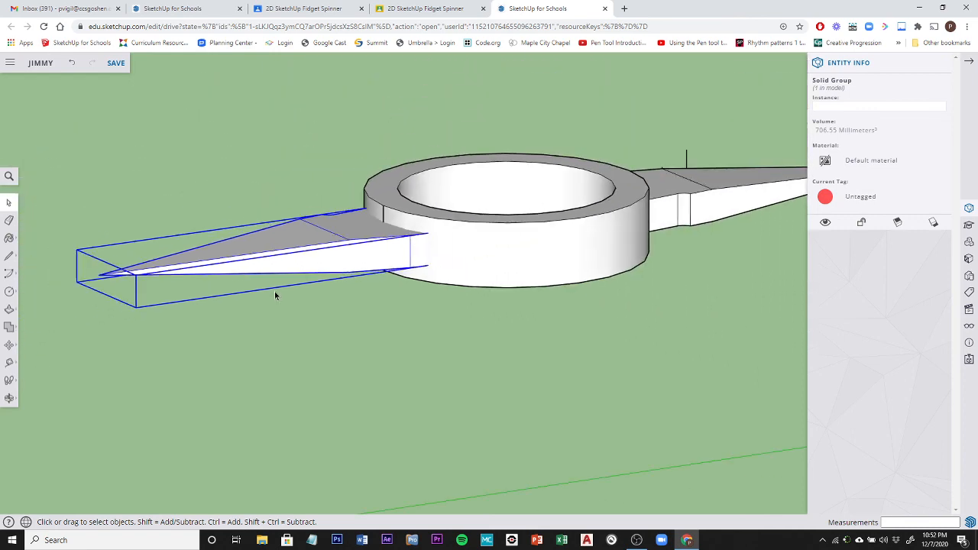
pyautogui.moveTo(275, 290); pyautogui.dragTo(526, 283, button='middle')
pyautogui.scroll(4, 523, 280)
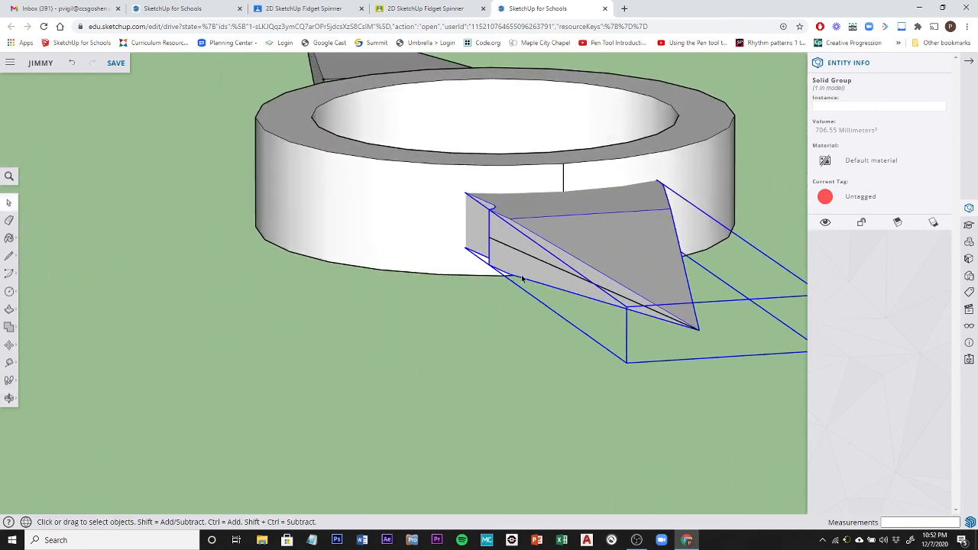
pyautogui.scroll(-7, 523, 279)
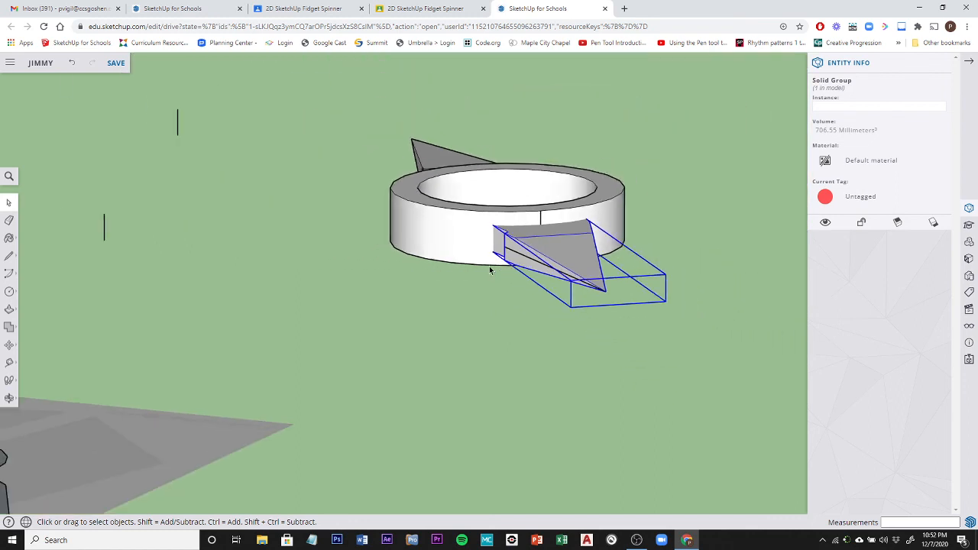
pyautogui.click(280, 276)
pyautogui.moveTo(275, 257); pyautogui.dragTo(339, 309, button='middle')
pyautogui.scroll(-3, 339, 309)
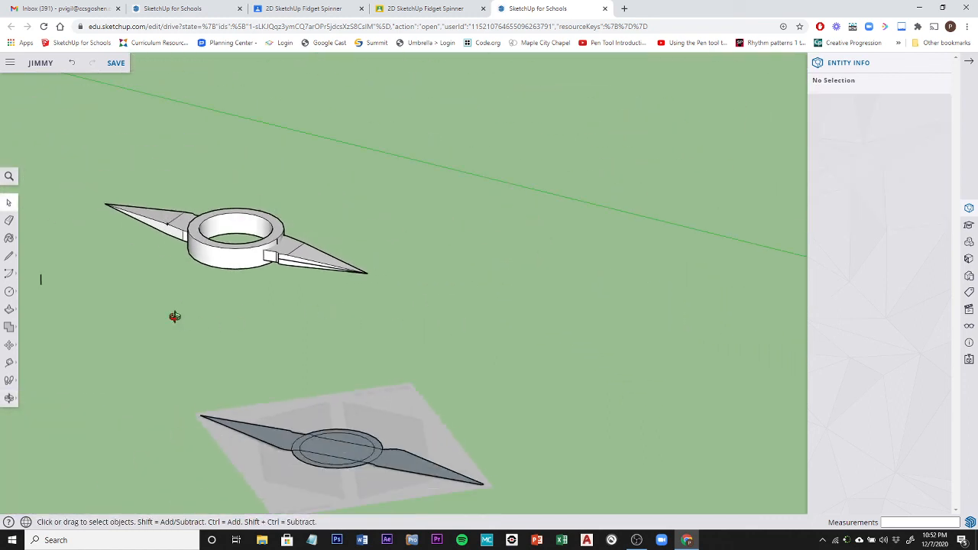
pyautogui.moveTo(175, 317); pyautogui.dragTo(204, 265, button='middle')
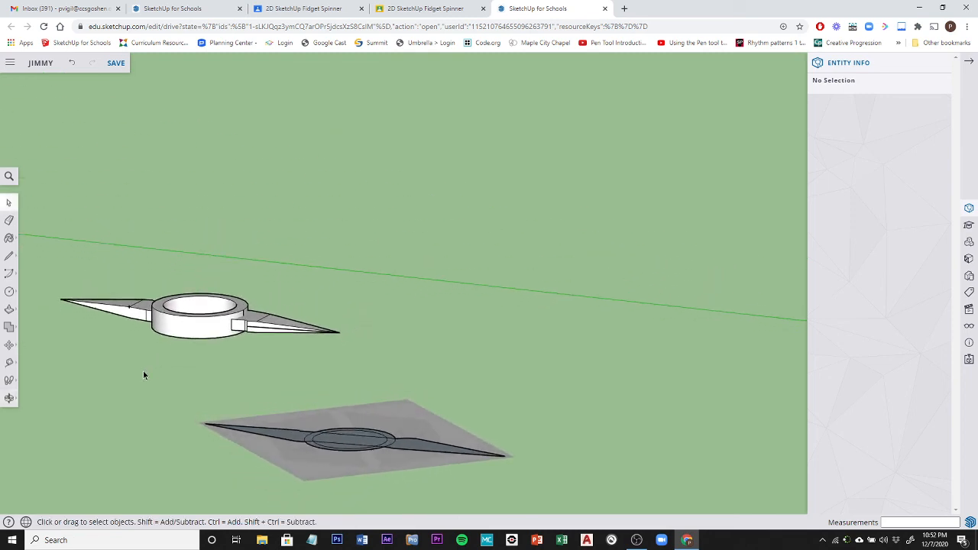
# - Combine the bearing ring and both tapered blades into one solid group with the Outer Shell tool
pyautogui.moveTo(142, 371); pyautogui.dragTo(170, 345, button='middle')
pyautogui.scroll(3, 162, 377)
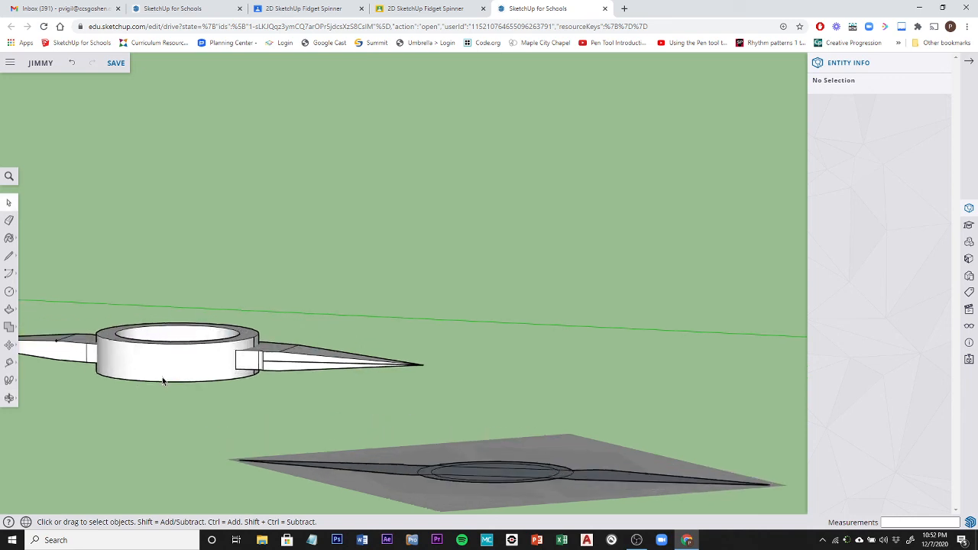
pyautogui.scroll(-6, 159, 377)
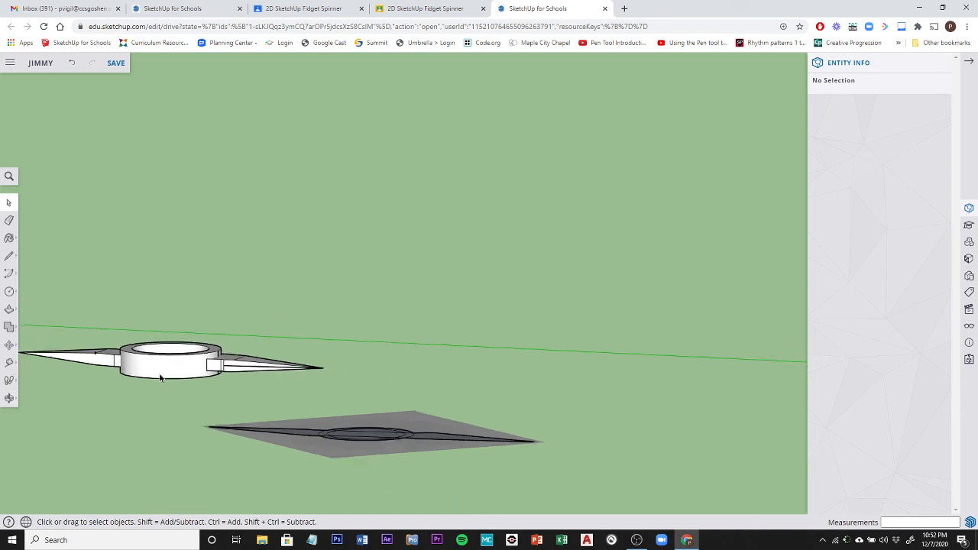
pyautogui.click(7, 329)
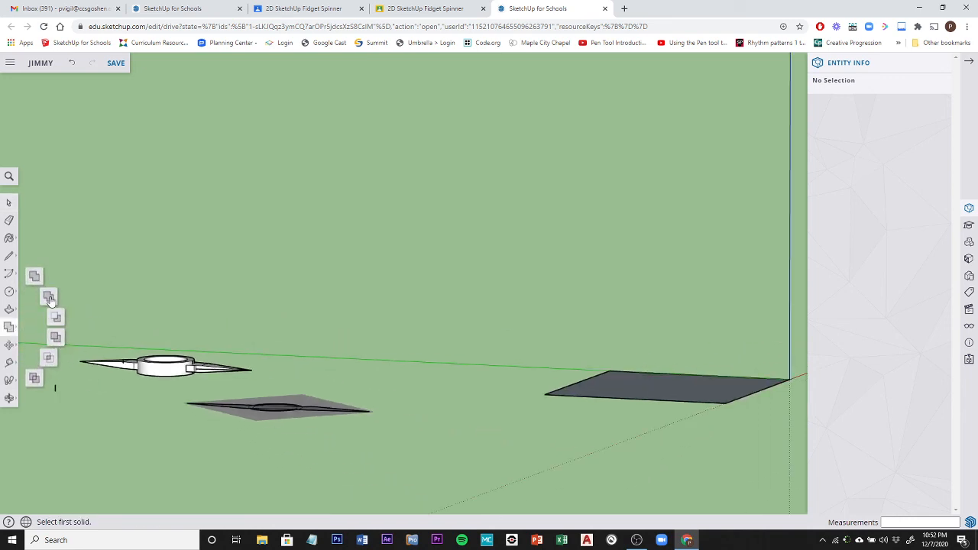
pyautogui.click(35, 275)
pyautogui.scroll(5, 98, 368)
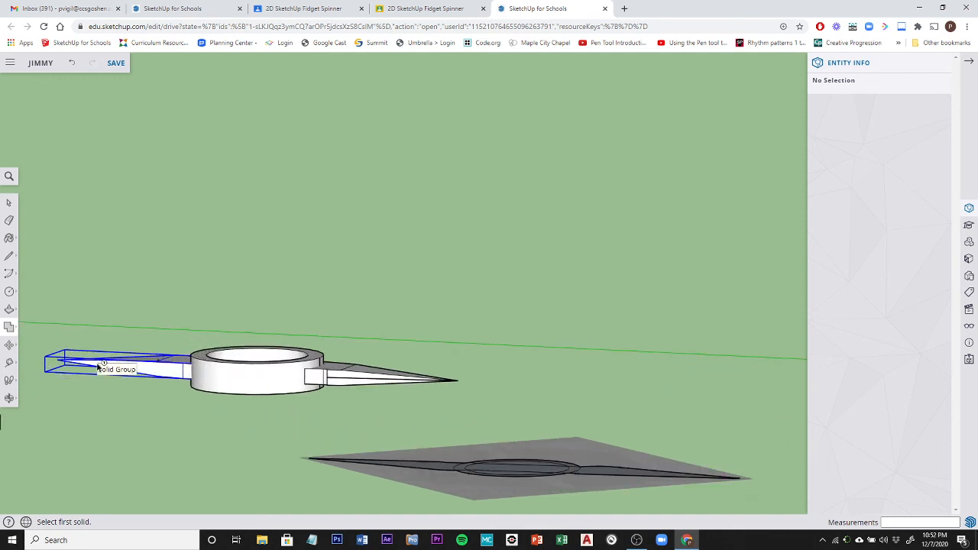
pyautogui.click(302, 388)
pyautogui.click(475, 380)
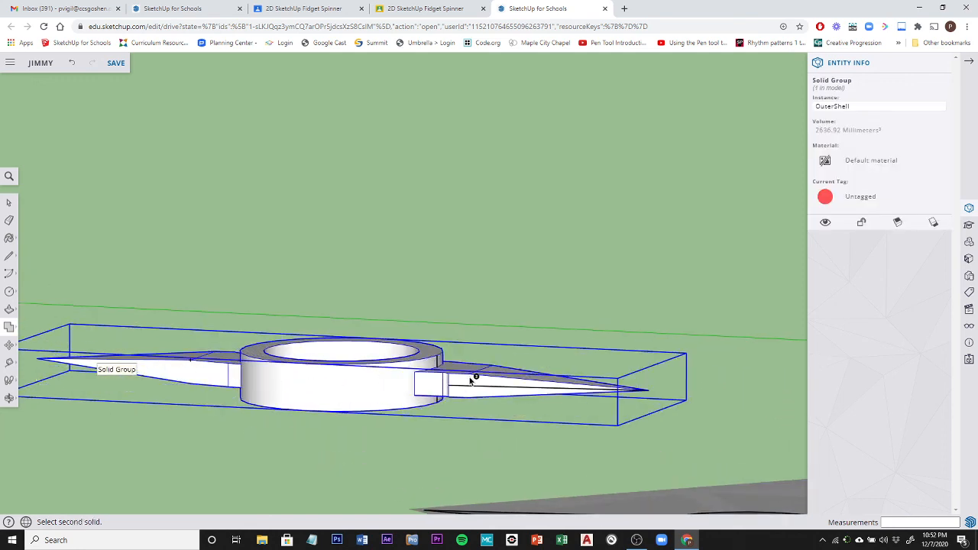
pyautogui.scroll(-3, 458, 218)
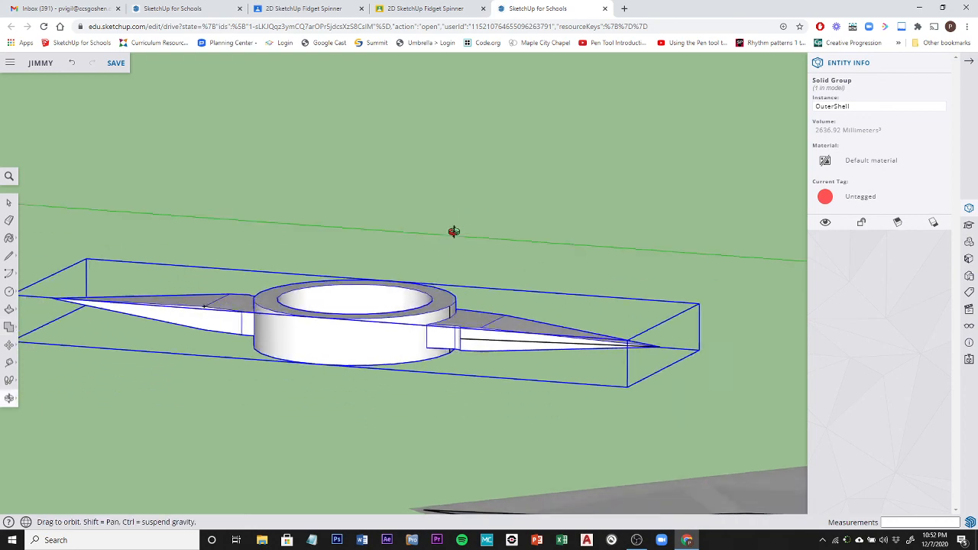
pyautogui.moveTo(454, 229); pyautogui.dragTo(239, 231, button='middle')
pyautogui.scroll(-3, 457, 300)
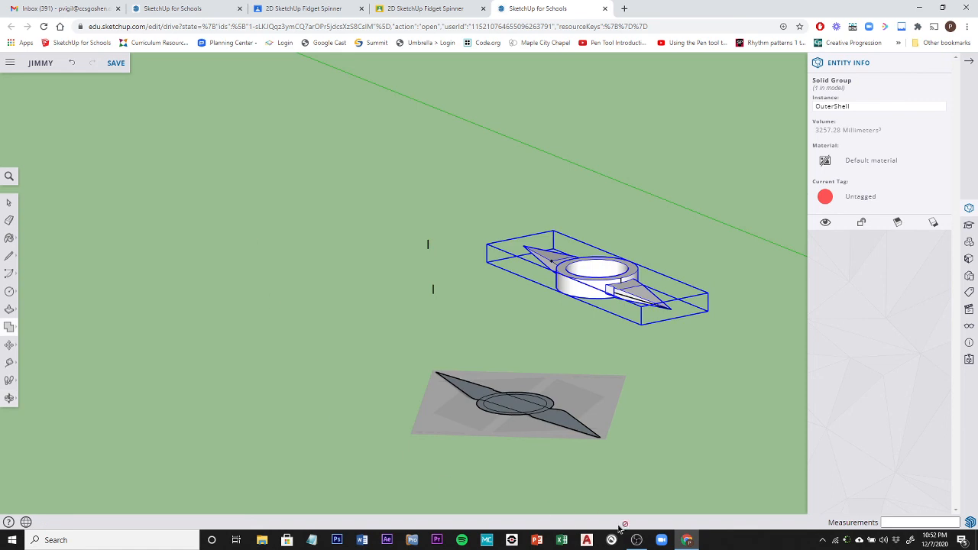
pyautogui.click(636, 541)
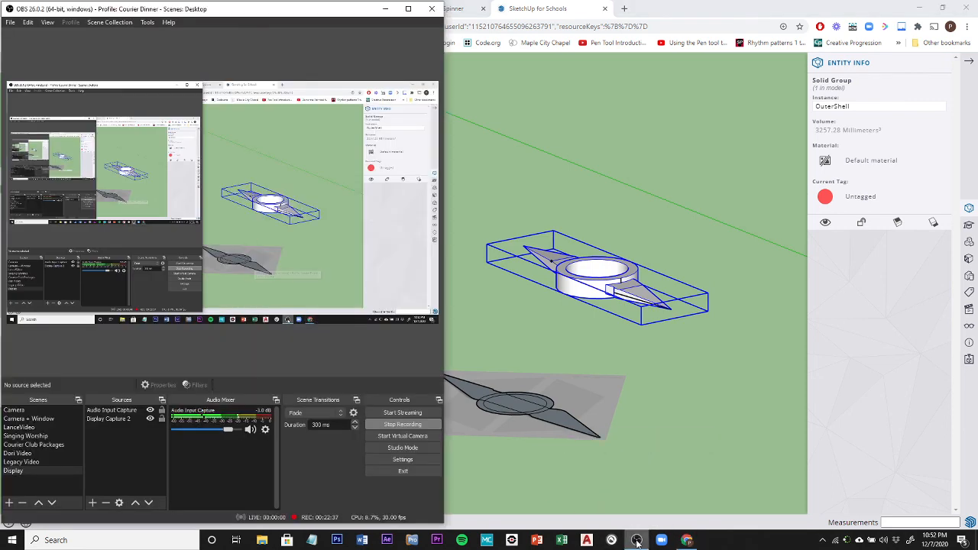